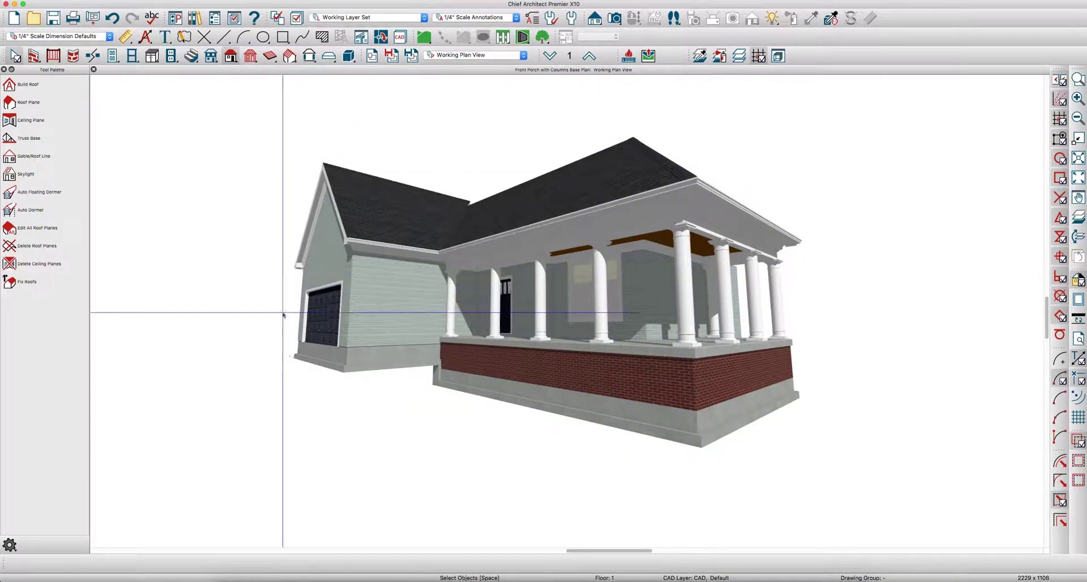
Move the reference picture of the finished house away from the floor plan, up into empty drawing space
scroll(283, 314, "down", 5)
left_click(334, 324)
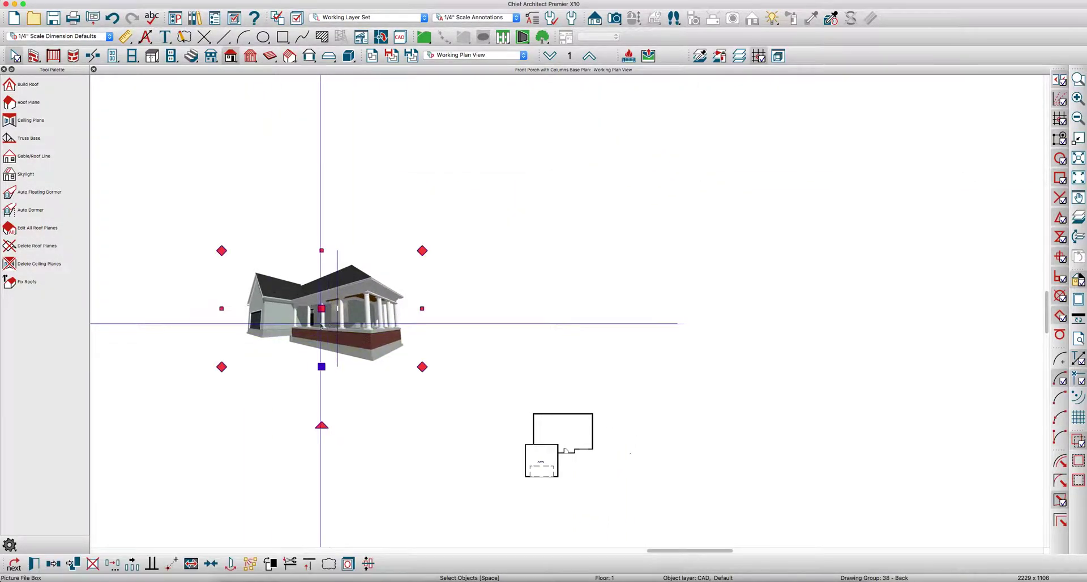
left_click_drag(339, 310, 177, 138)
left_click(405, 249)
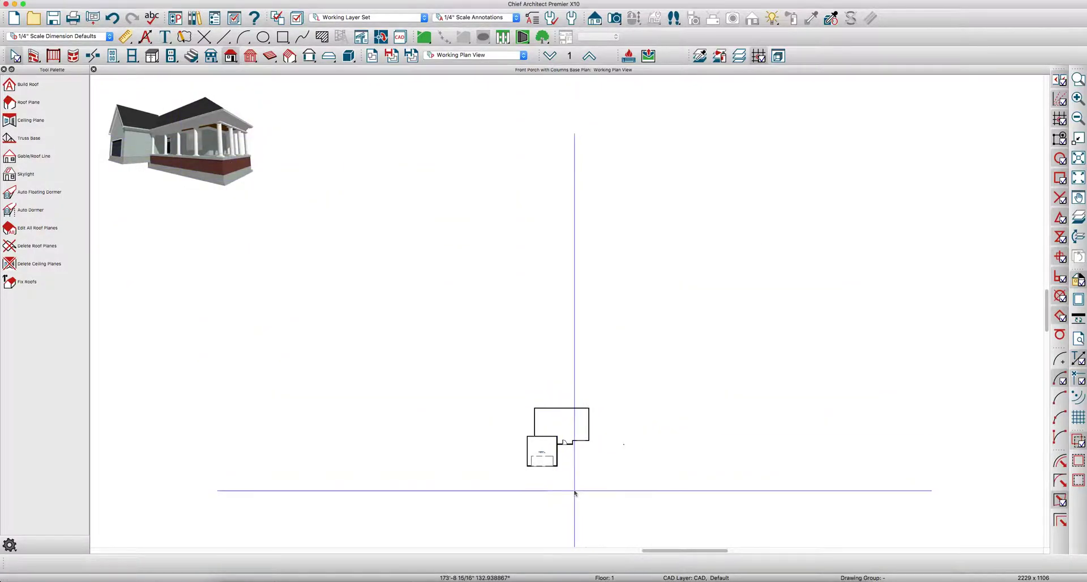
Open the Room Divider defaults and examine the layer definition of the Porch - Invisible Wall type
scroll(566, 470, "up", 5)
scroll(569, 470, "up", 4)
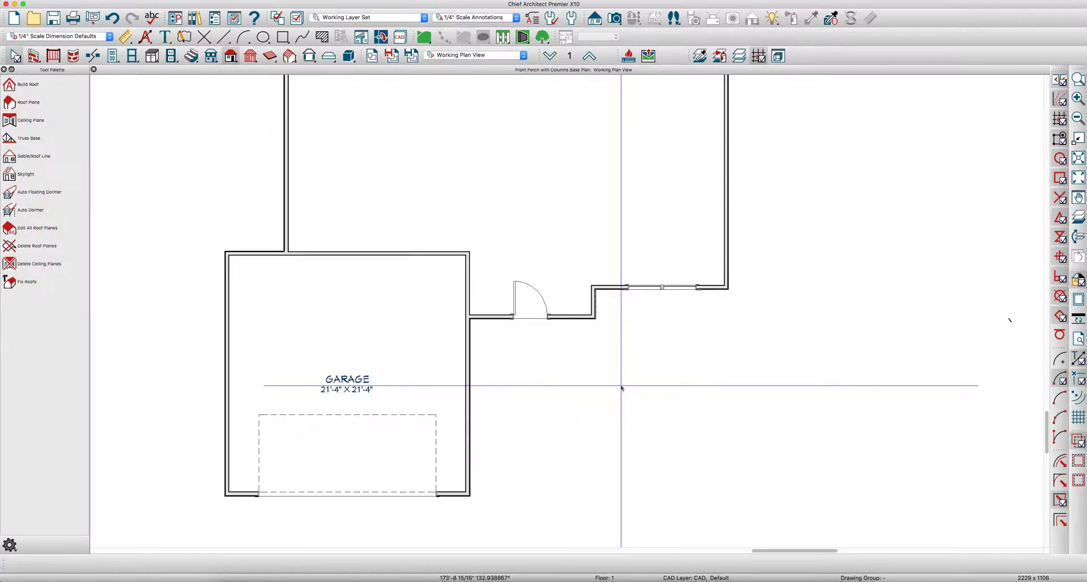
left_click(34, 56)
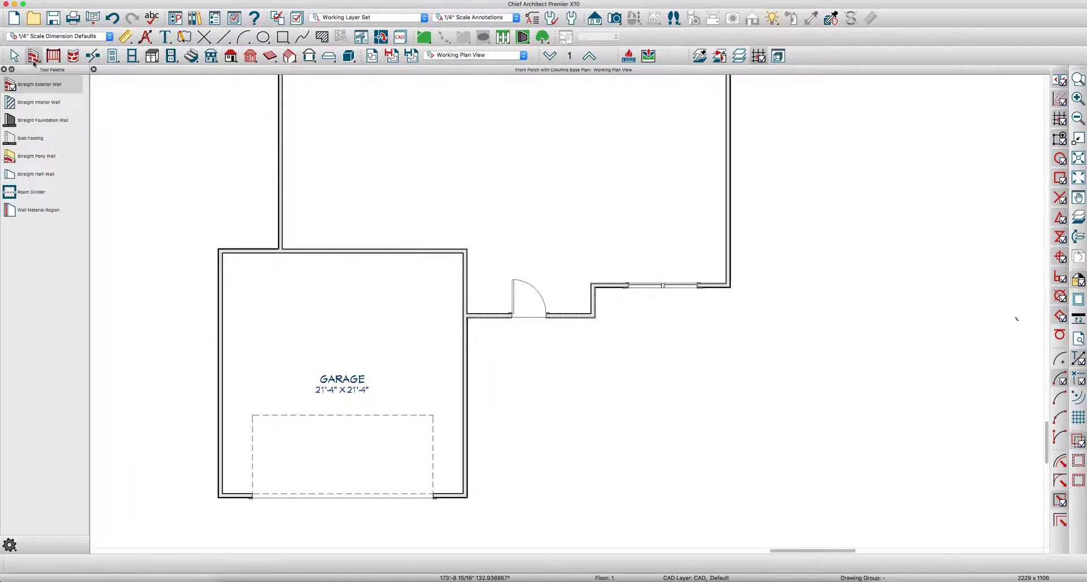
left_click(23, 191)
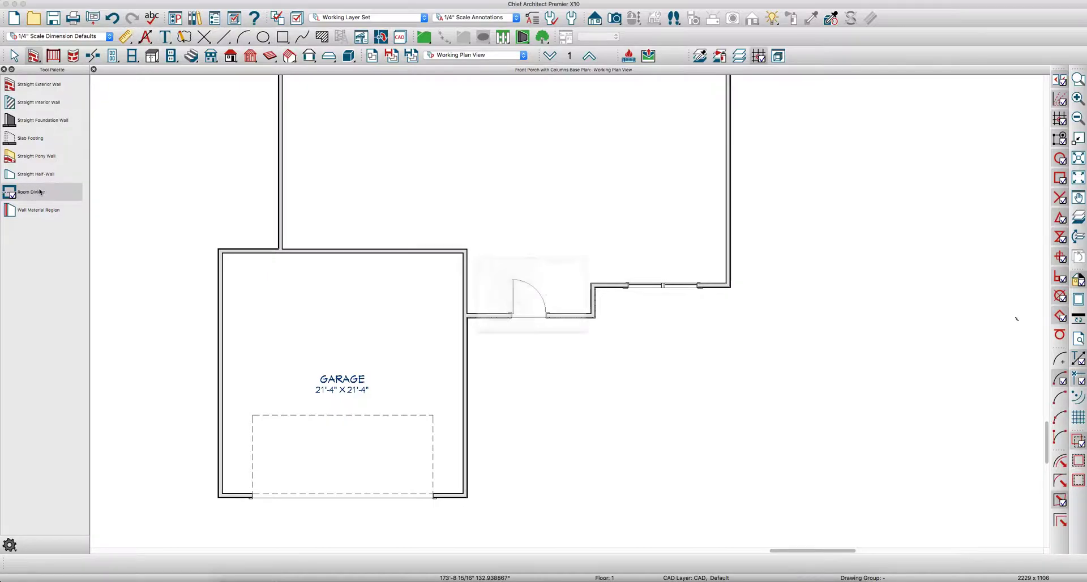
double_click(40, 192)
left_click(518, 128)
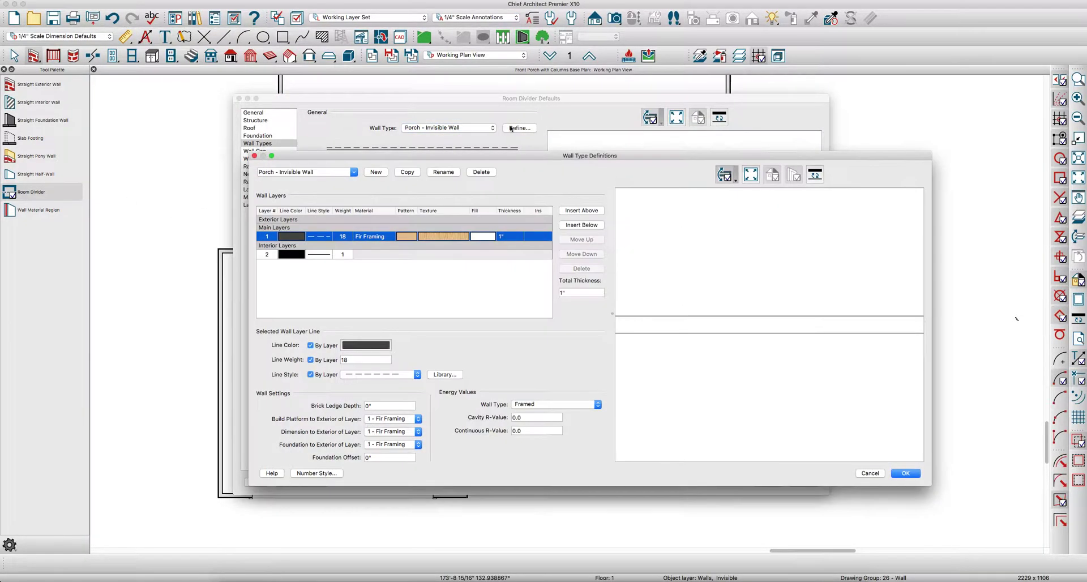
left_click(254, 155)
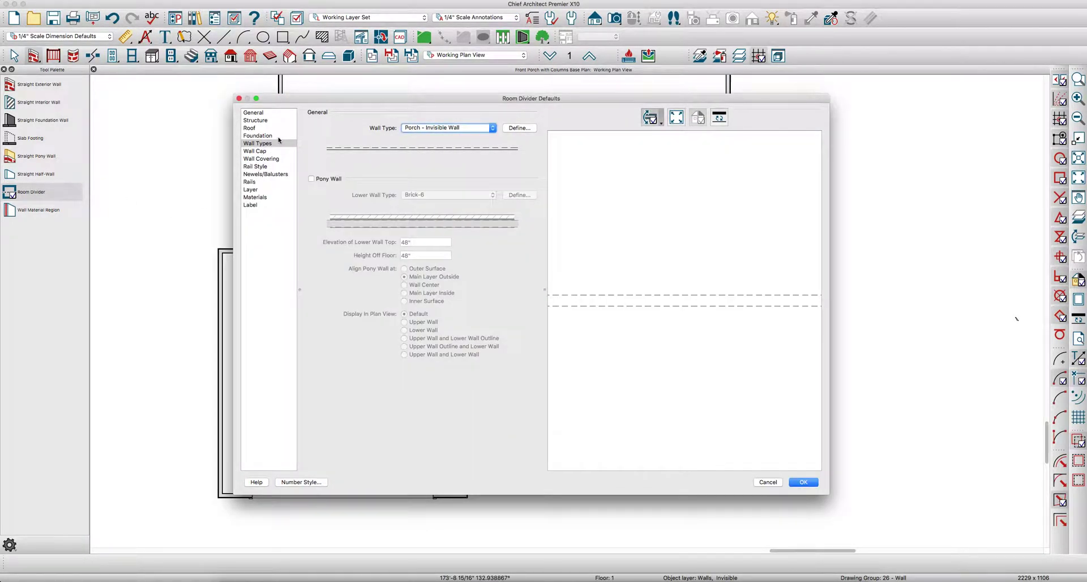
Review the Room Divider's structure defaults and the foundation offset of its wall type, keeping the existing settings
left_click(267, 121)
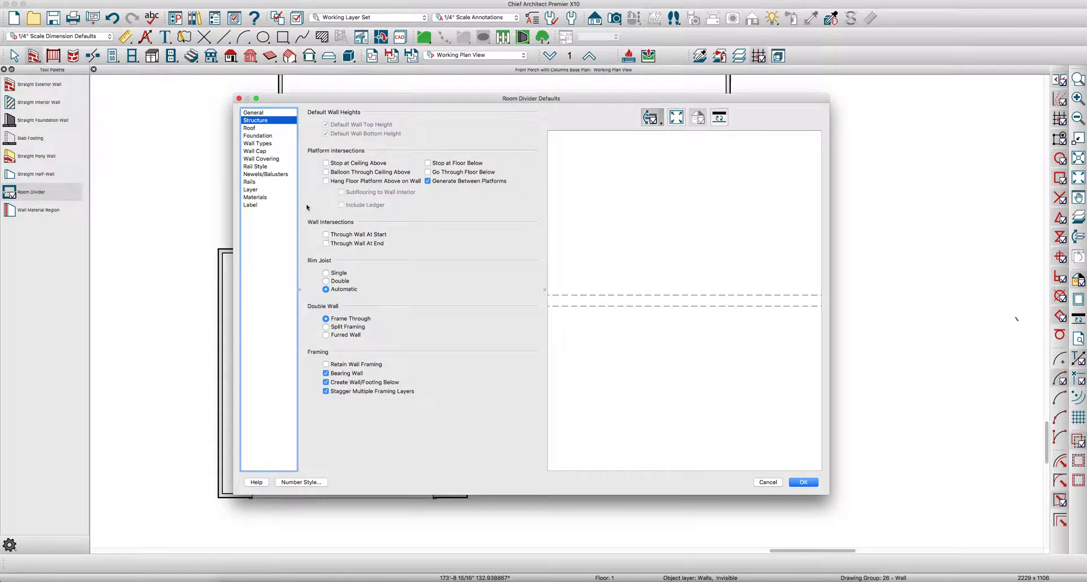
left_click(259, 144)
left_click(520, 128)
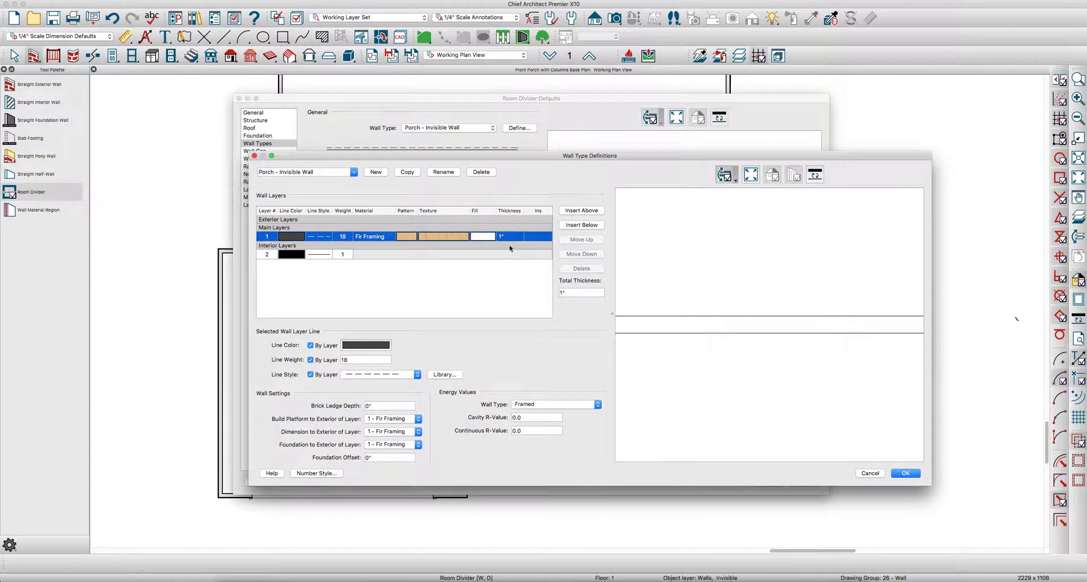
left_click(393, 456)
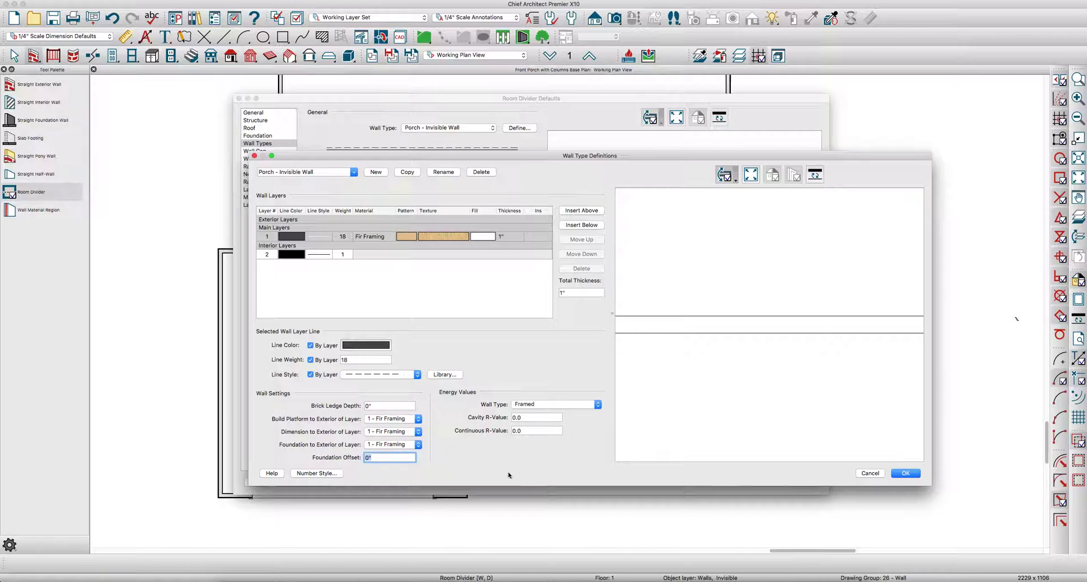
left_click(904, 474)
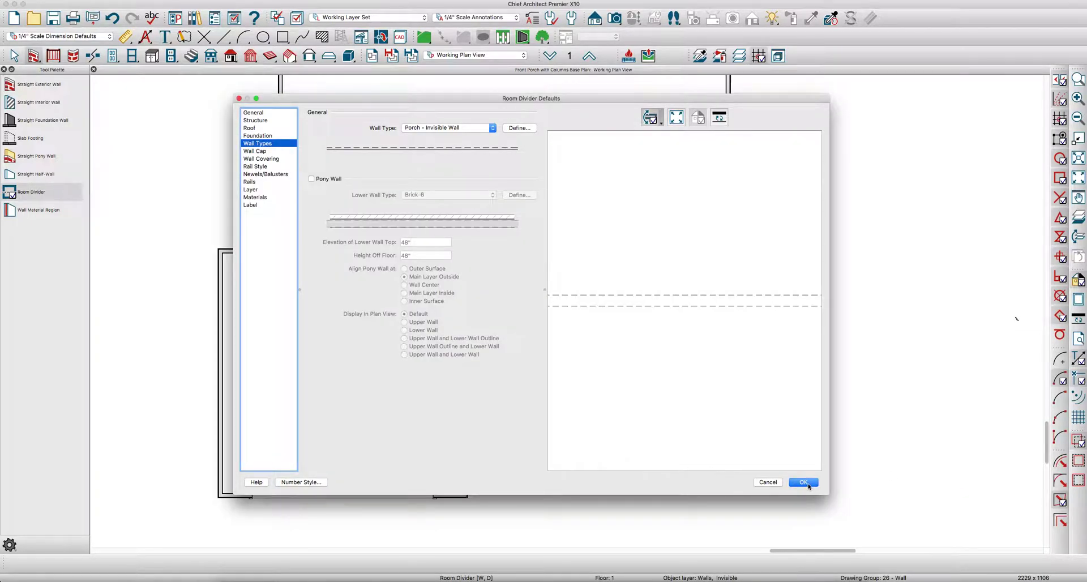
left_click(804, 483)
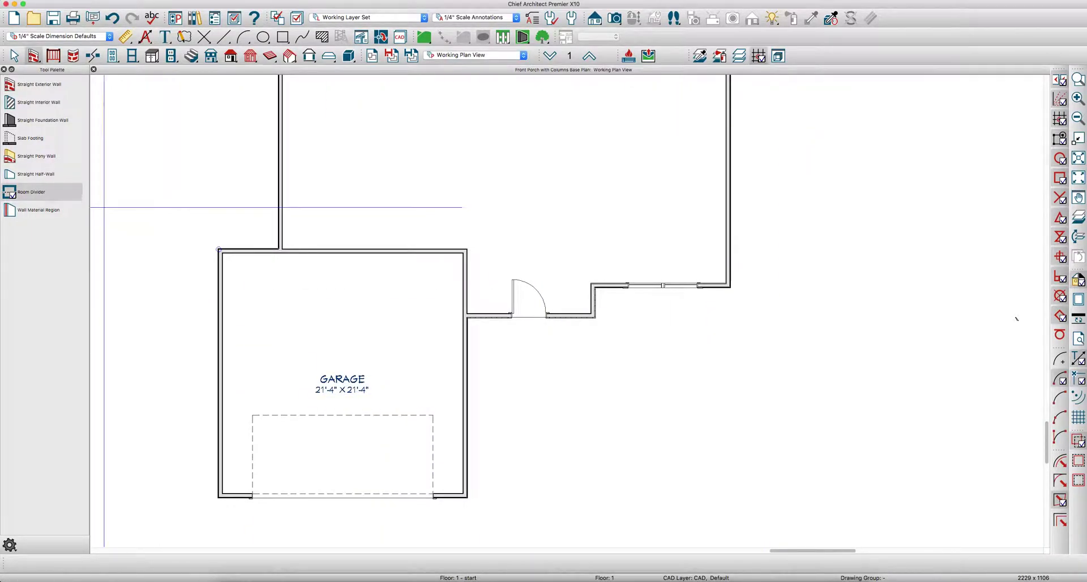
Draw room dividers from the garage's side wall around the front corner to the house's side wall, enclosing an L-shaped porch
mouse_move(469, 400)
left_mouse_down()
mouse_move(801, 401)
mouse_move(812, 198)
mouse_move(749, 198)
left_mouse_up()
scroll(800, 401, "down", 2)
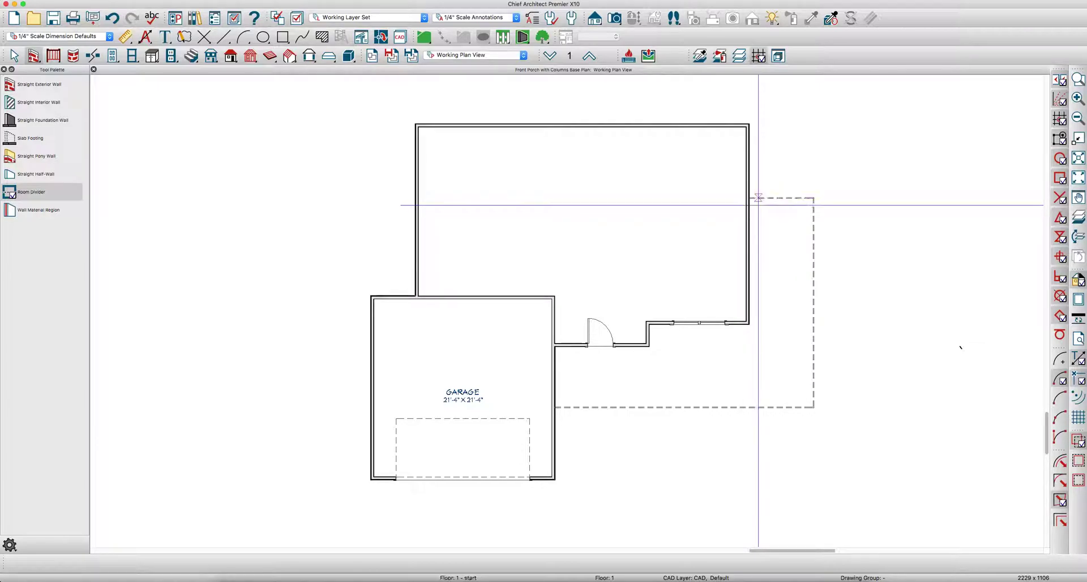
Open the porch room's specification and review its room type, floor elevation and structure settings
double_click(777, 262)
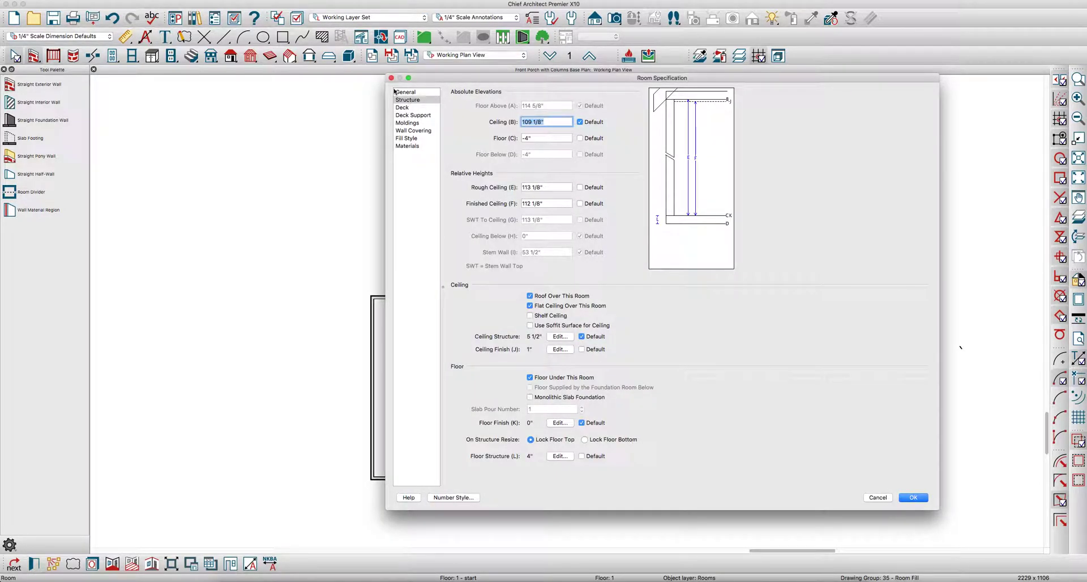
left_click(403, 92)
left_click(516, 106)
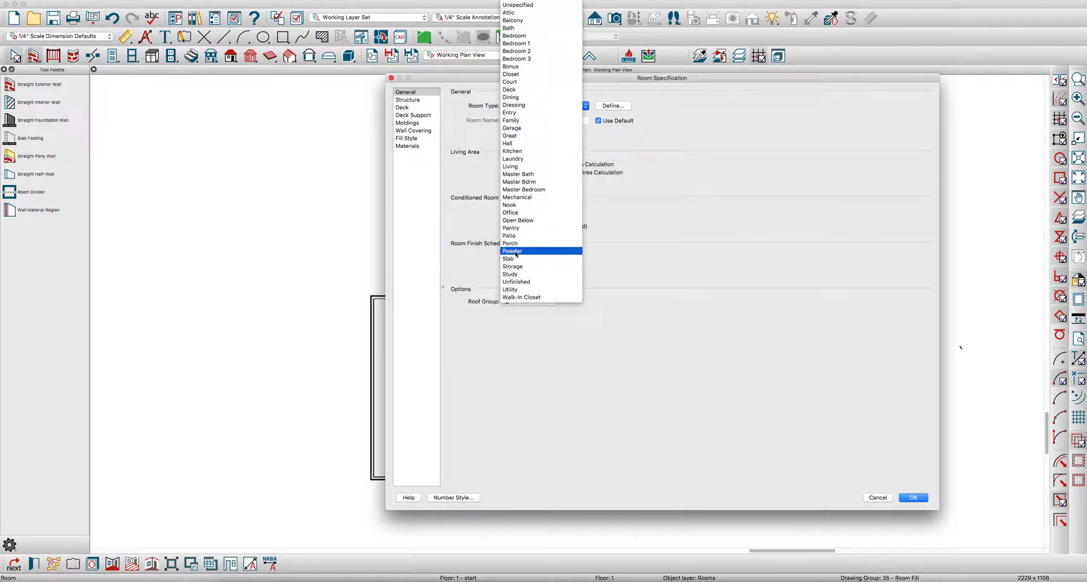
key("Escape")
left_click(417, 100)
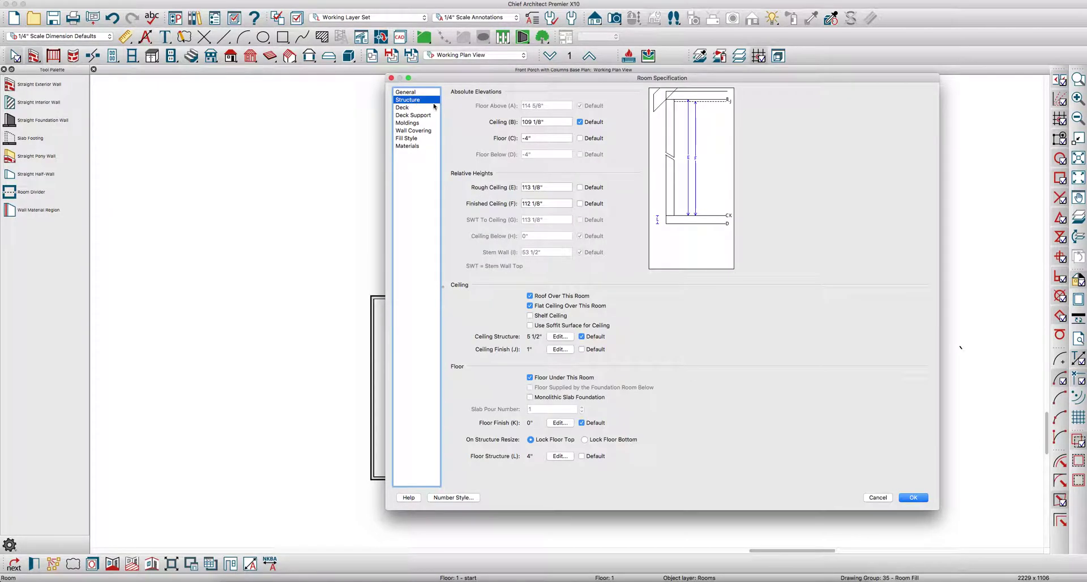
left_click(548, 138)
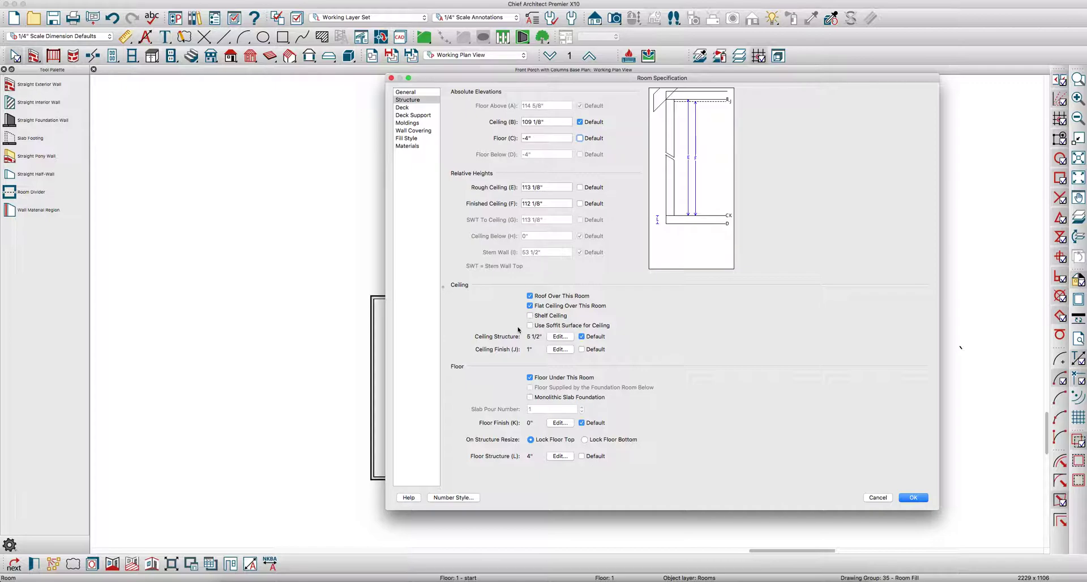
left_click(913, 497)
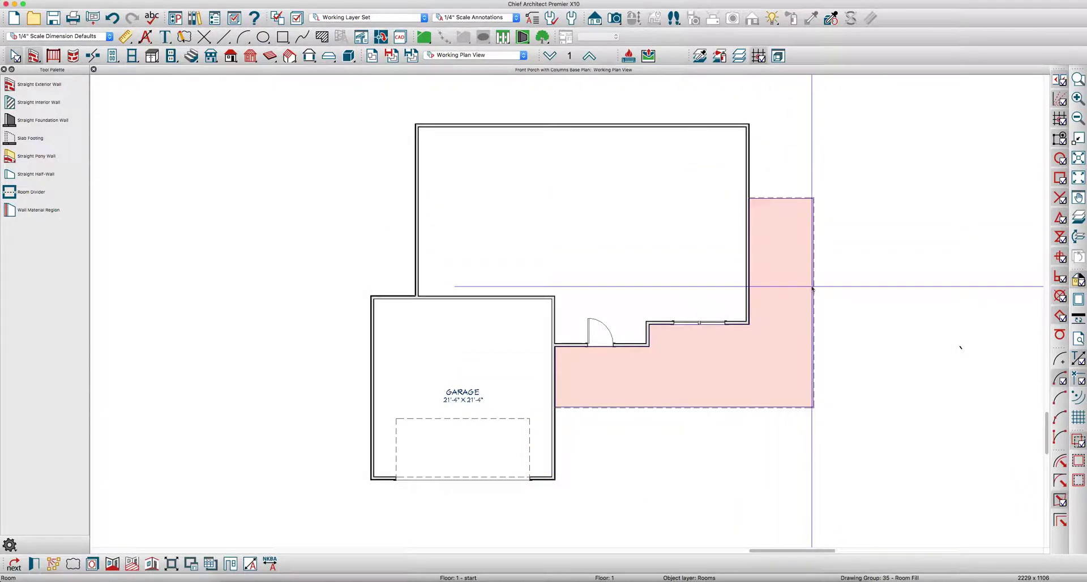
key("Escape")
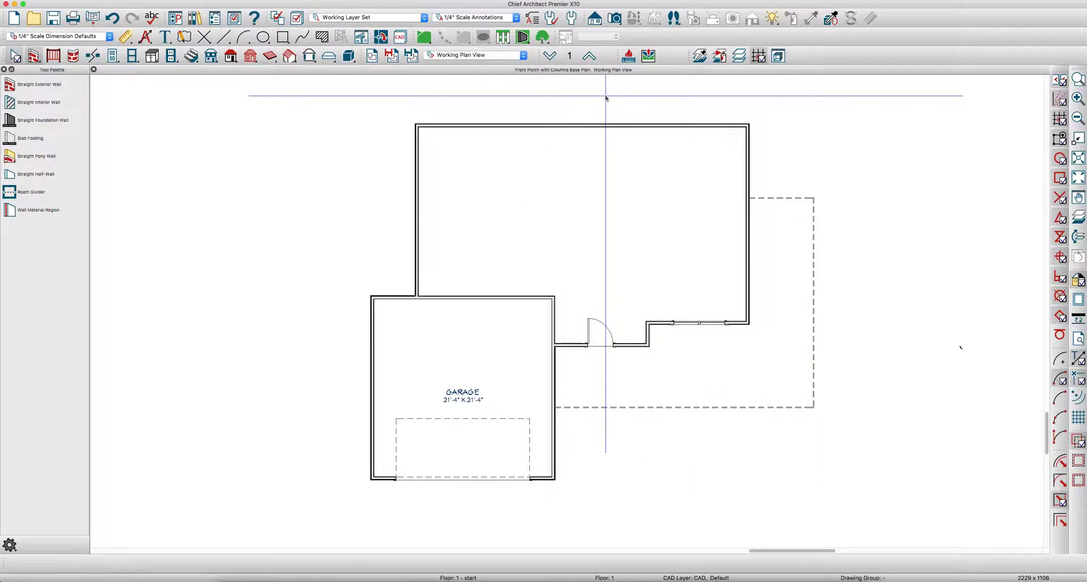
Create a perspective full overview and orbit it to inspect the porch slab and ceiling at the front corner
key("F9")
left_click_drag(708, 286, 652, 262)
key("space")
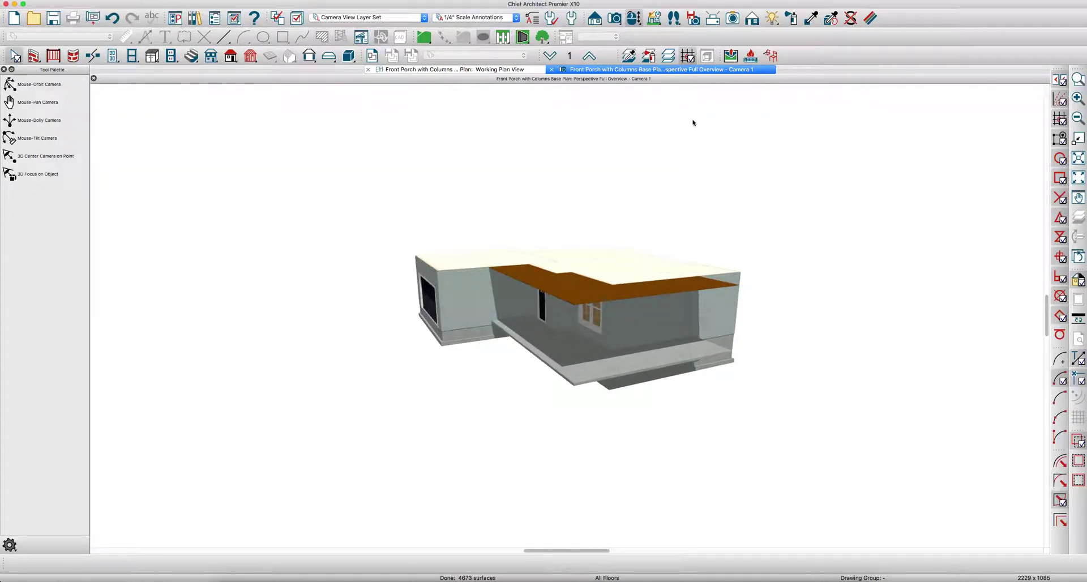
Return to the working plan view and add end-to-end dimensions for the porch's front depth, side depth and side length
left_click(523, 70)
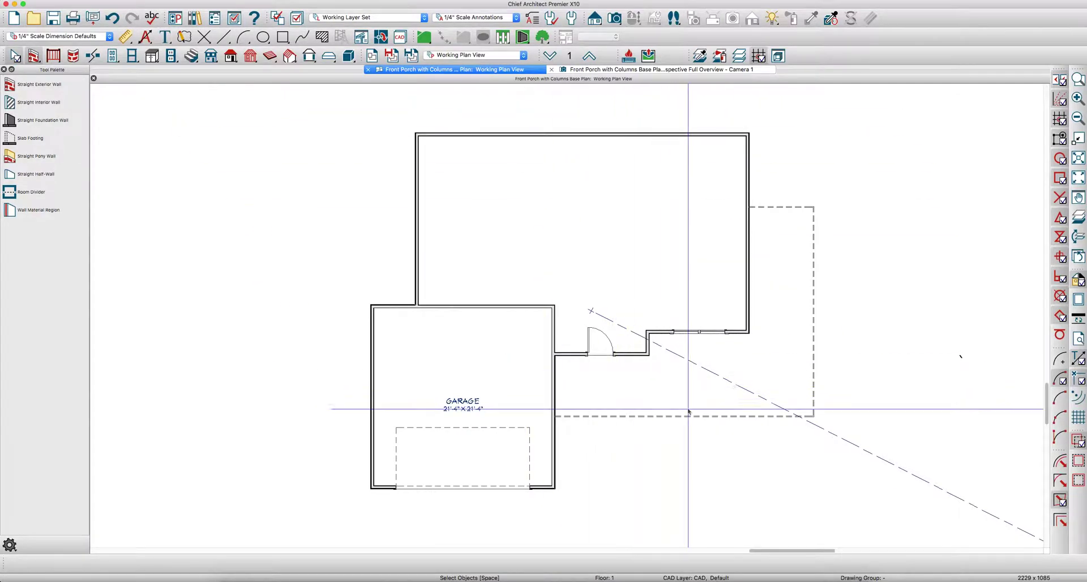
scroll(702, 405, "up", 2)
key("d")
key("e")
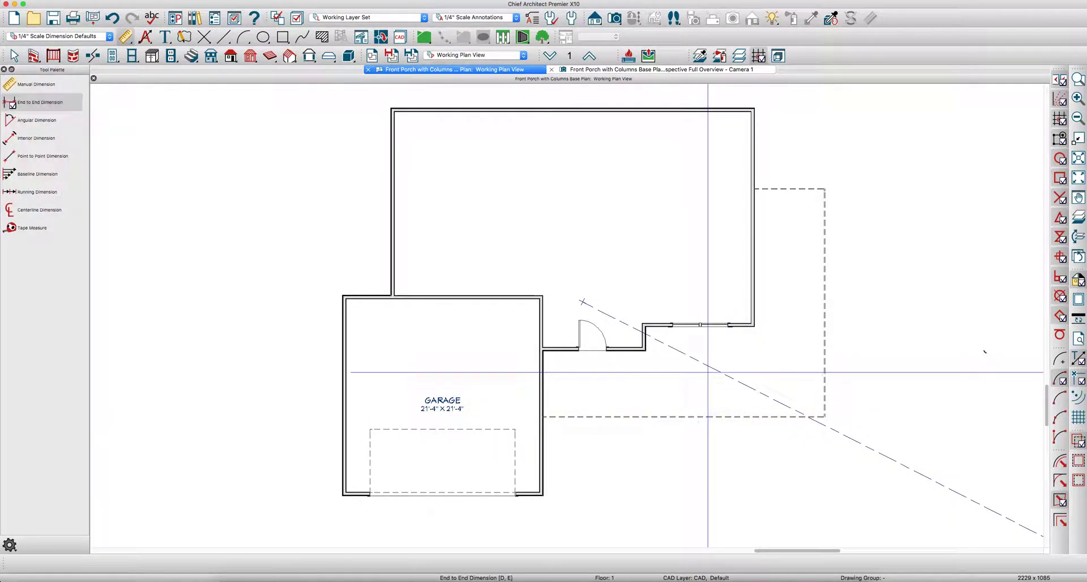
scroll(685, 405, "up", 2)
left_click_drag(757, 416, 758, 299)
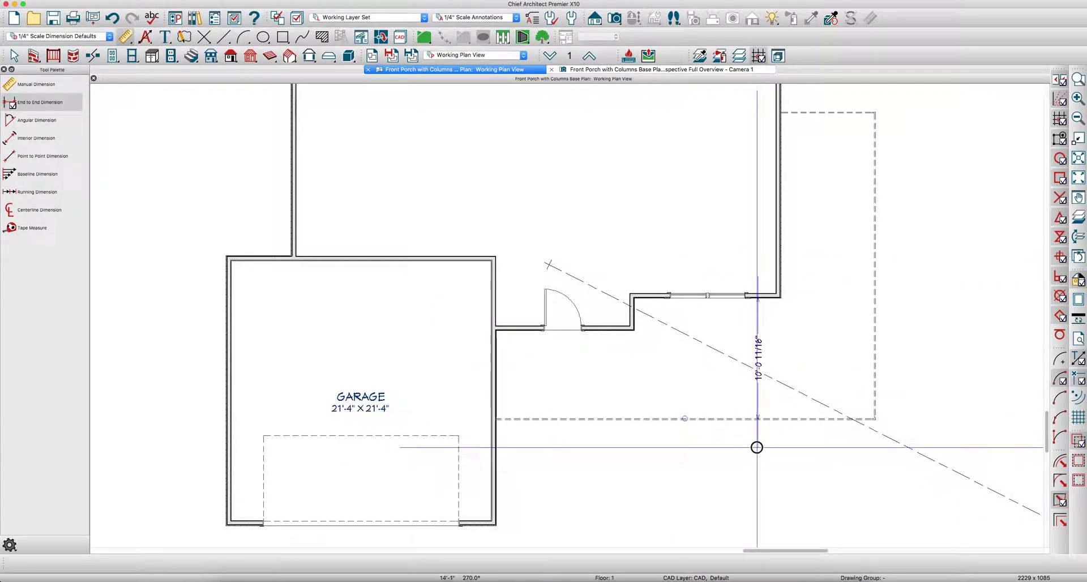
left_click_drag(865, 202, 883, 208)
left_click_drag(830, 102, 828, 469)
Set the side porch's depth to 96 inches by repositioning its outer room divider from the house wall
scroll(830, 272, "up", 2)
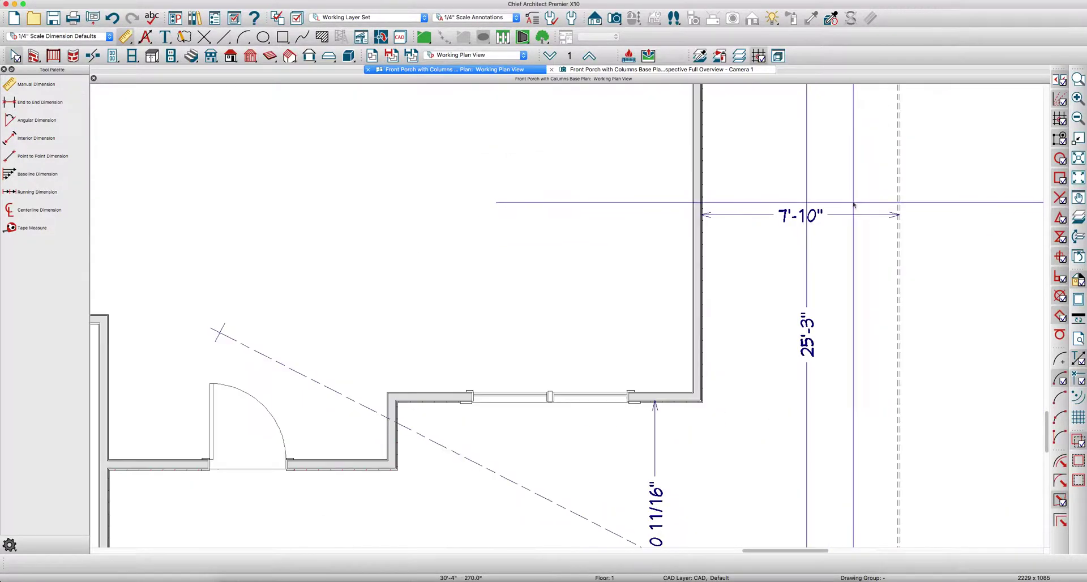
scroll(830, 249, "up", 1)
left_click(887, 233)
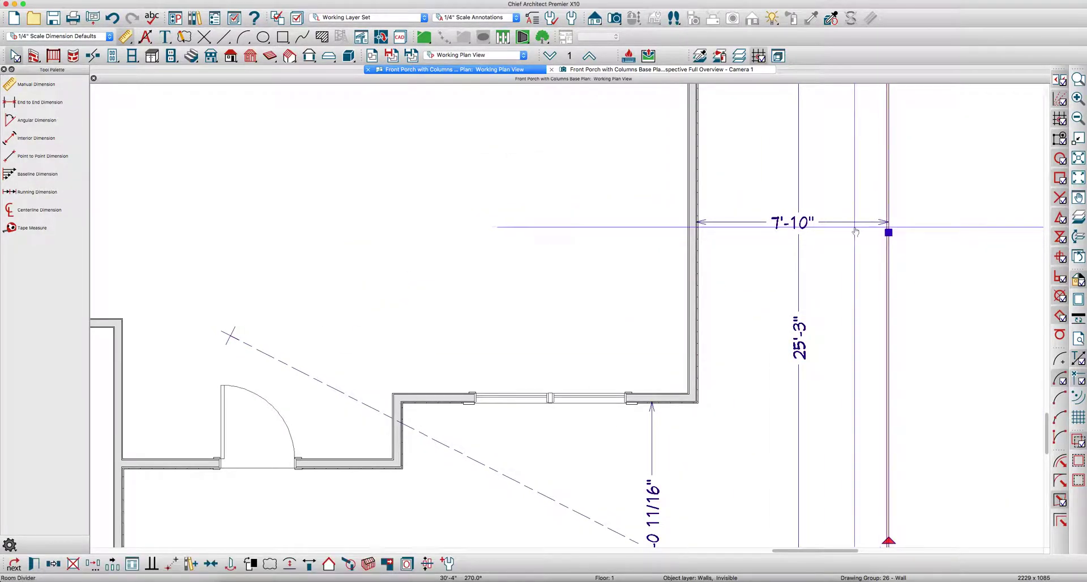
left_click(850, 222)
type("96")
key("Return")
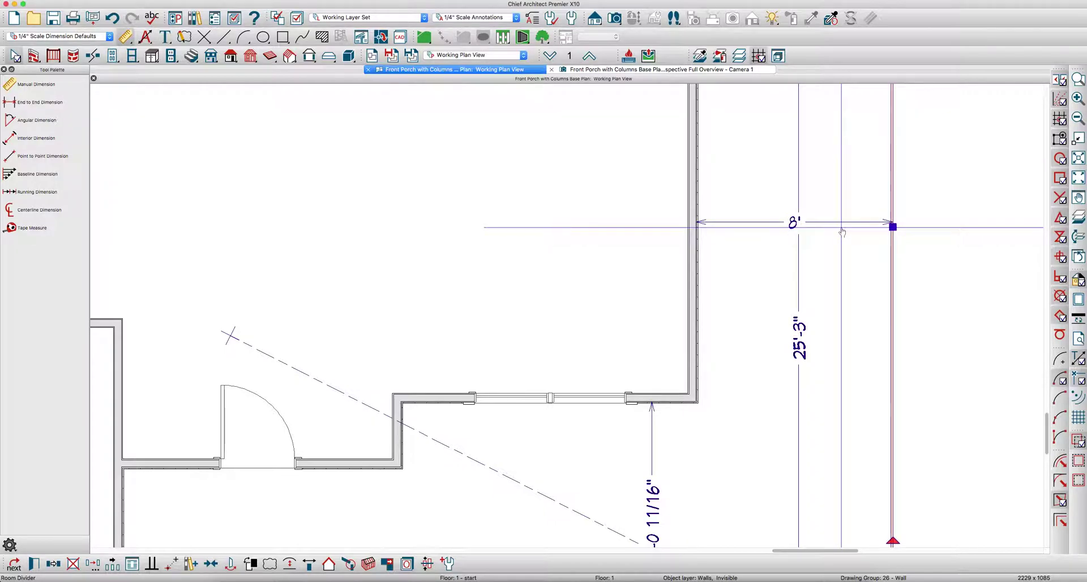
Set the front porch's depth to 96 inches by repositioning the front room divider from the window wall
scroll(841, 229, "down", 2)
scroll(718, 400, "up", 2)
left_click(717, 399)
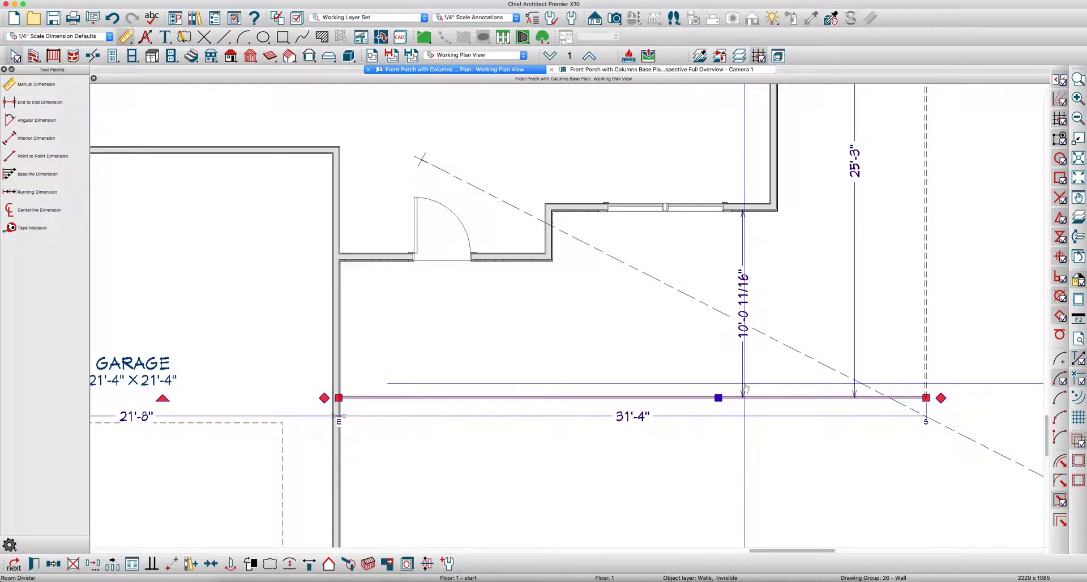
left_click(744, 385)
type("96")
key("Return")
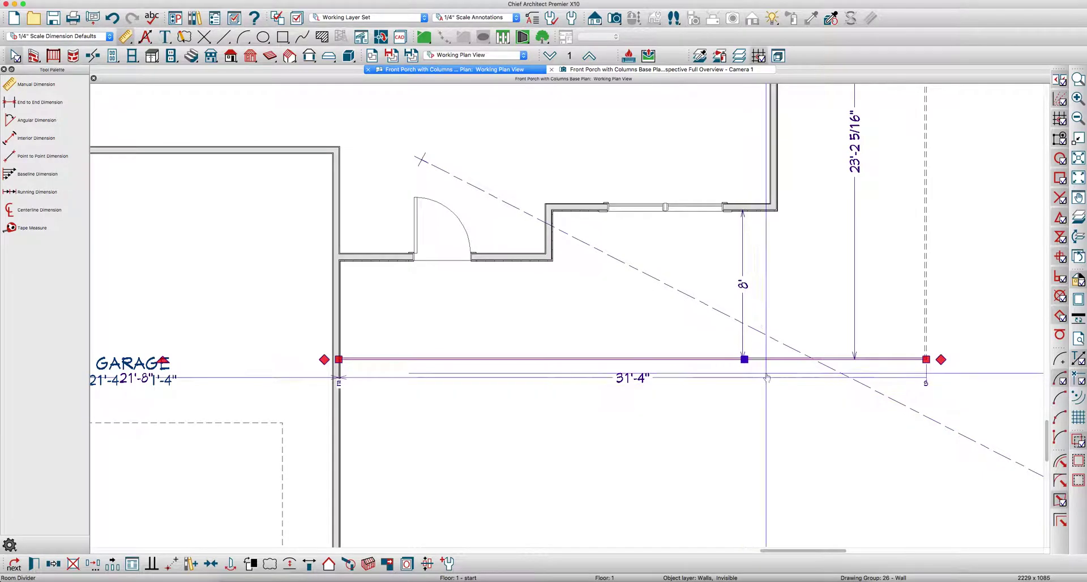
Set the porch's side length to 22' by repositioning the short room divider at its rear end
scroll(809, 309, "down", 2)
scroll(810, 307, "down", 2)
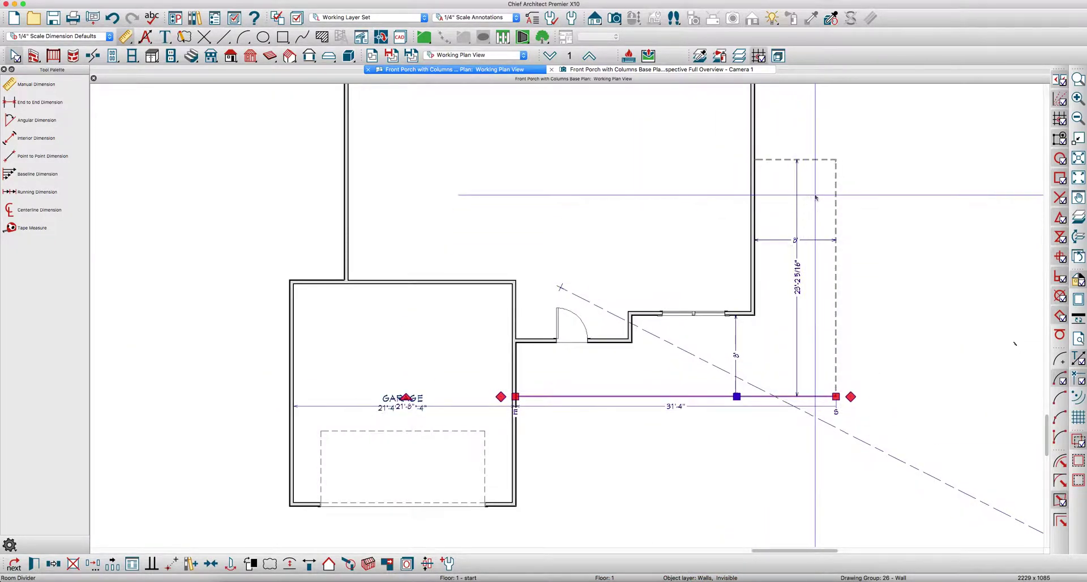
scroll(817, 158, "up", 1)
left_click(817, 158)
left_click(797, 317)
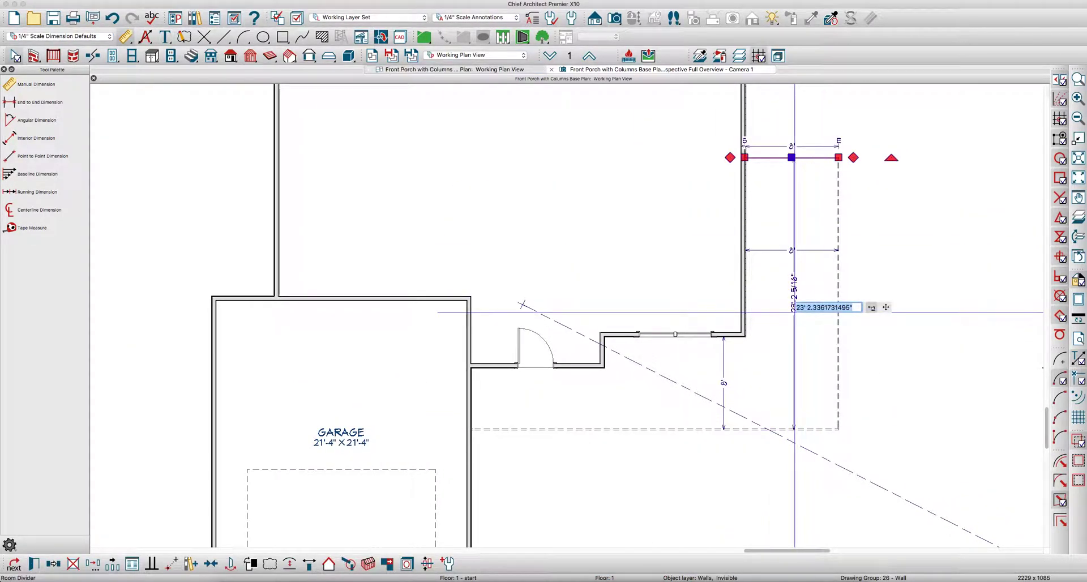
type("22'")
key("Return")
Delete the temporary dimensions around the porch
left_click(778, 247)
key("Escape")
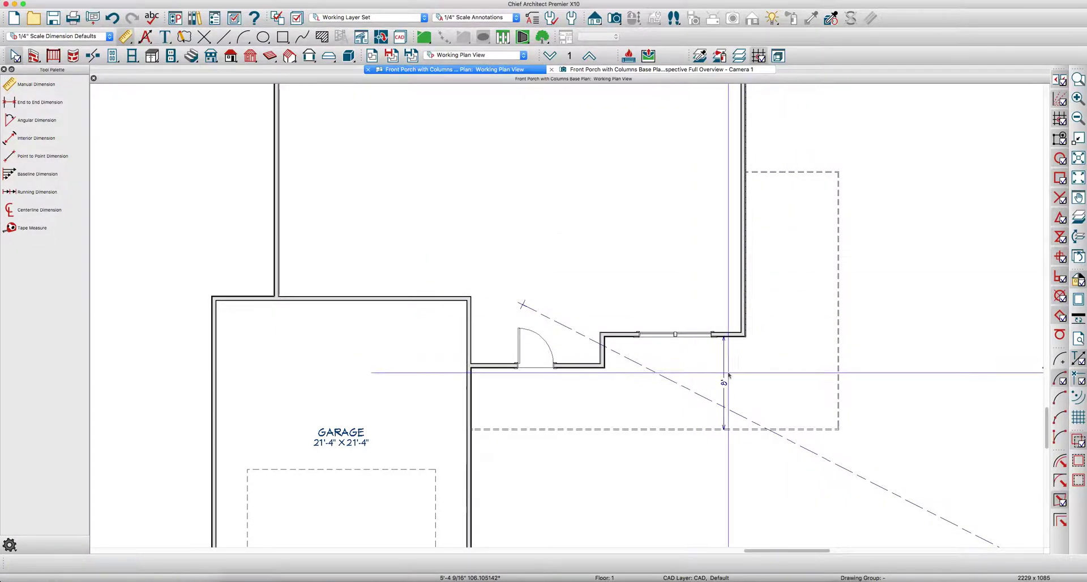
scroll(702, 365, "up", 1)
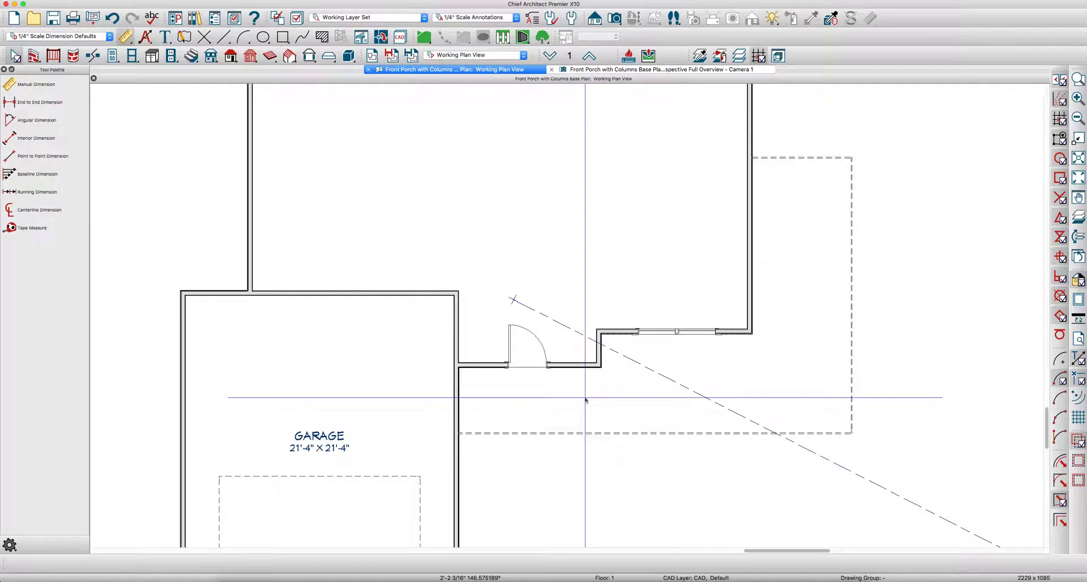
Build the foundation for the house and porch with the existing Walls with Footings settings
scroll(773, 280, "up", 1)
scroll(549, 362, "up", 1)
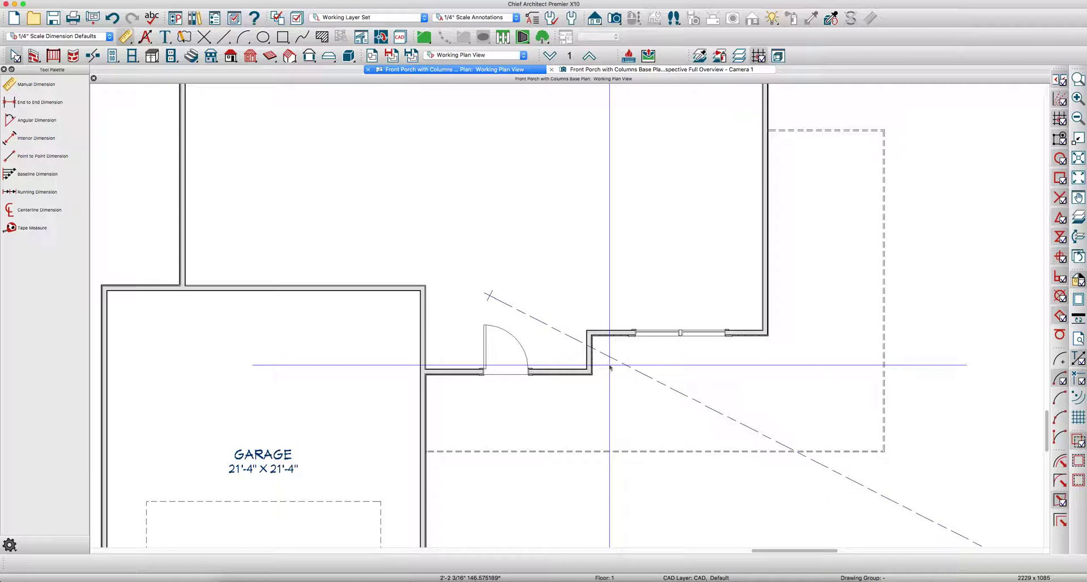
key("f")
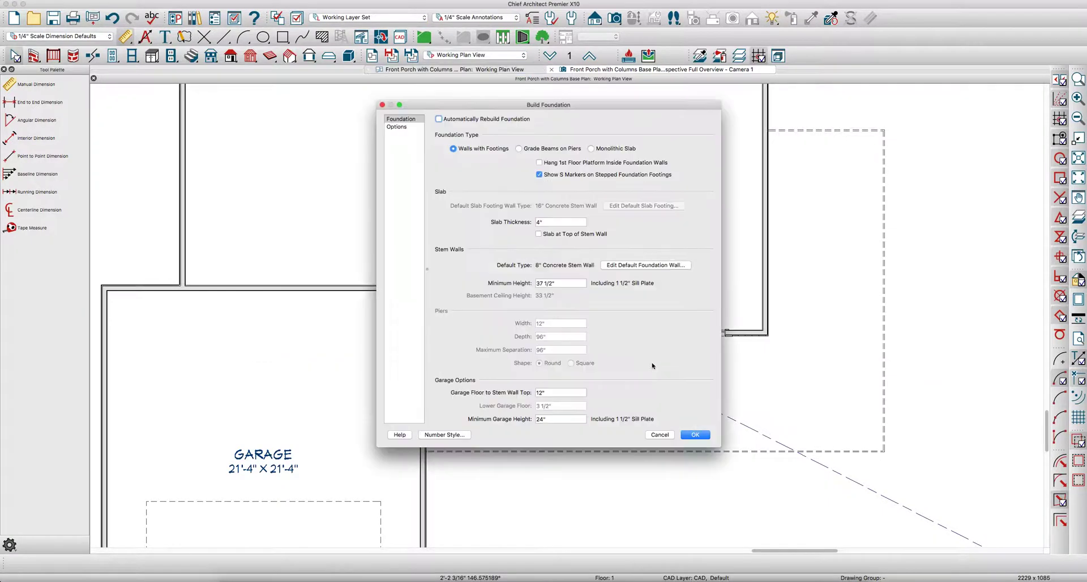
left_click(697, 435)
left_click(643, 289)
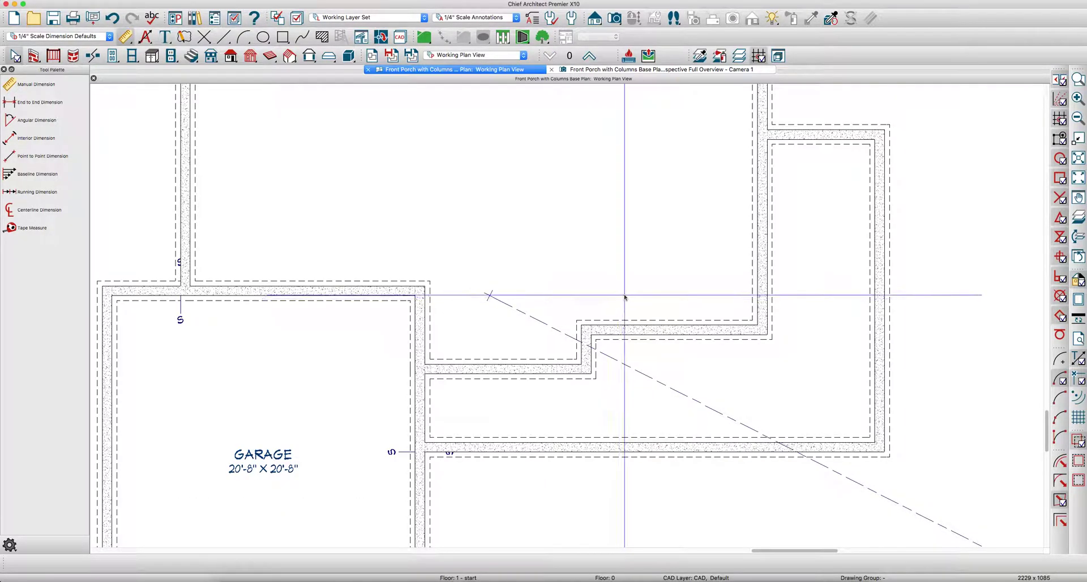
Create a backclipped cross section through the window wall and front porch, and return to the Floor 1 plan
key("slash")
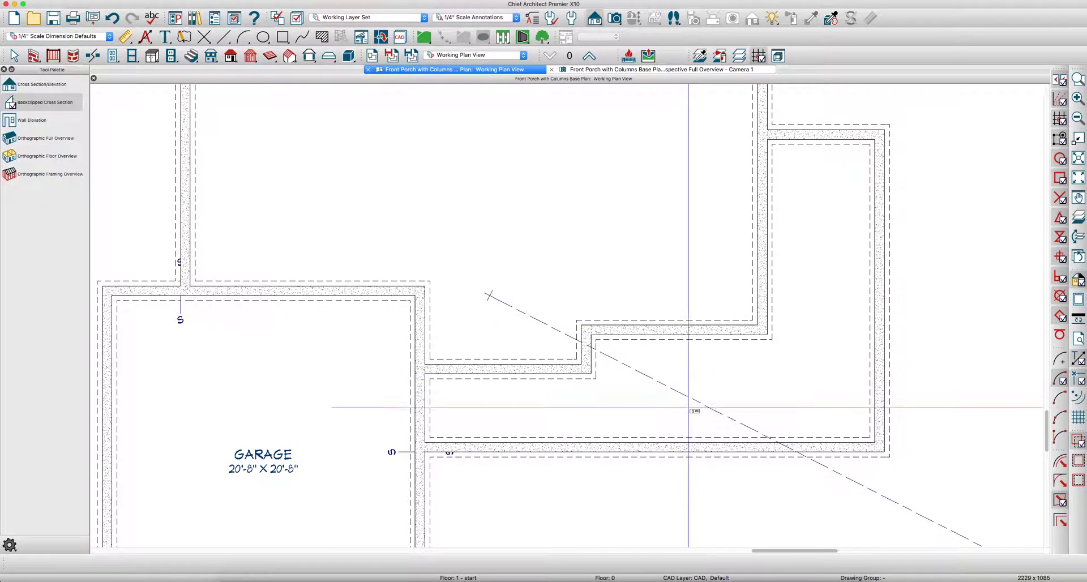
left_click_drag(639, 420, 741, 420)
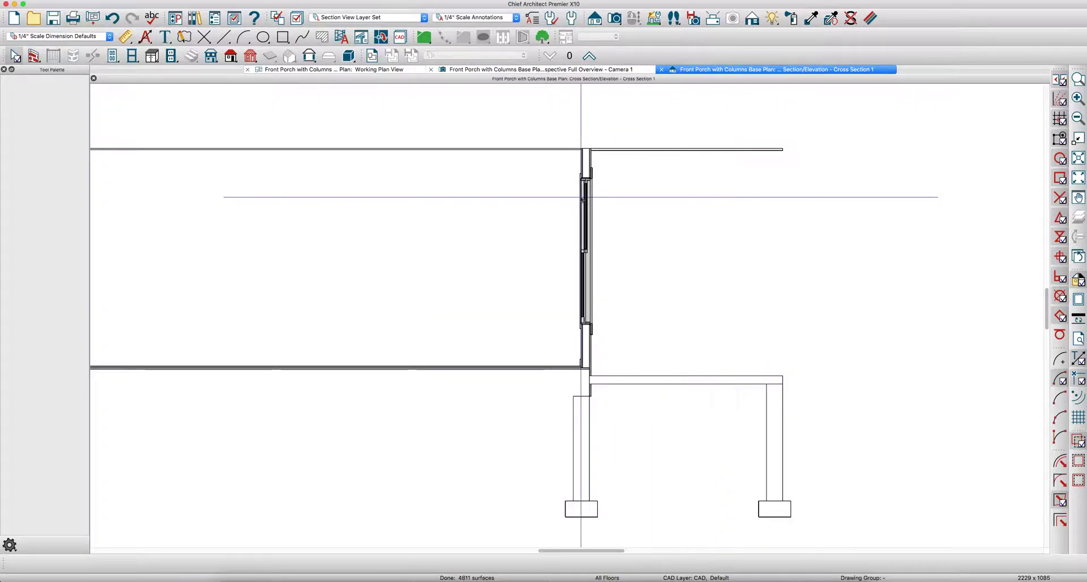
left_click(343, 70)
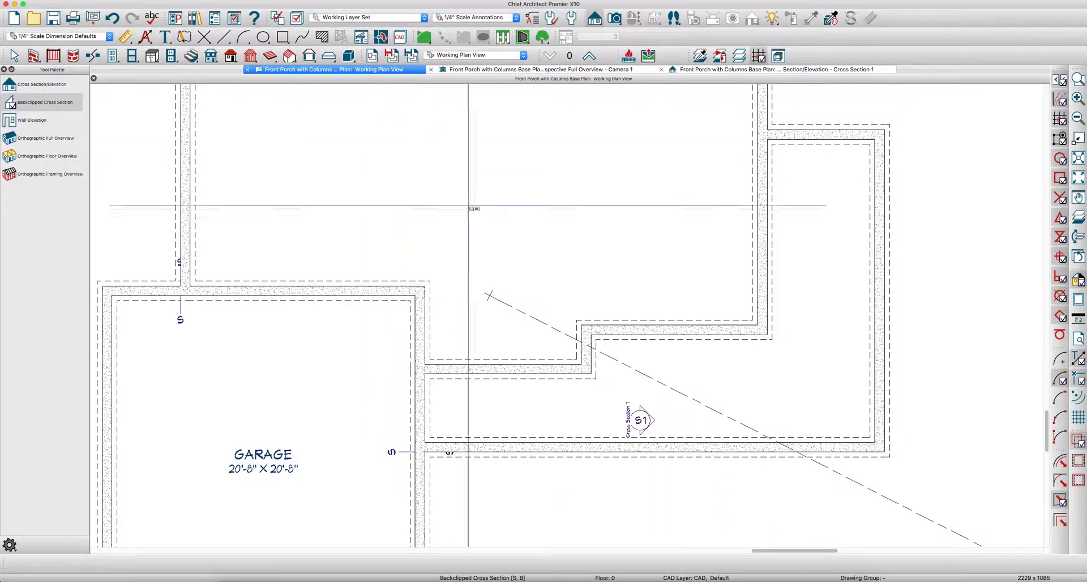
key("Page_Up")
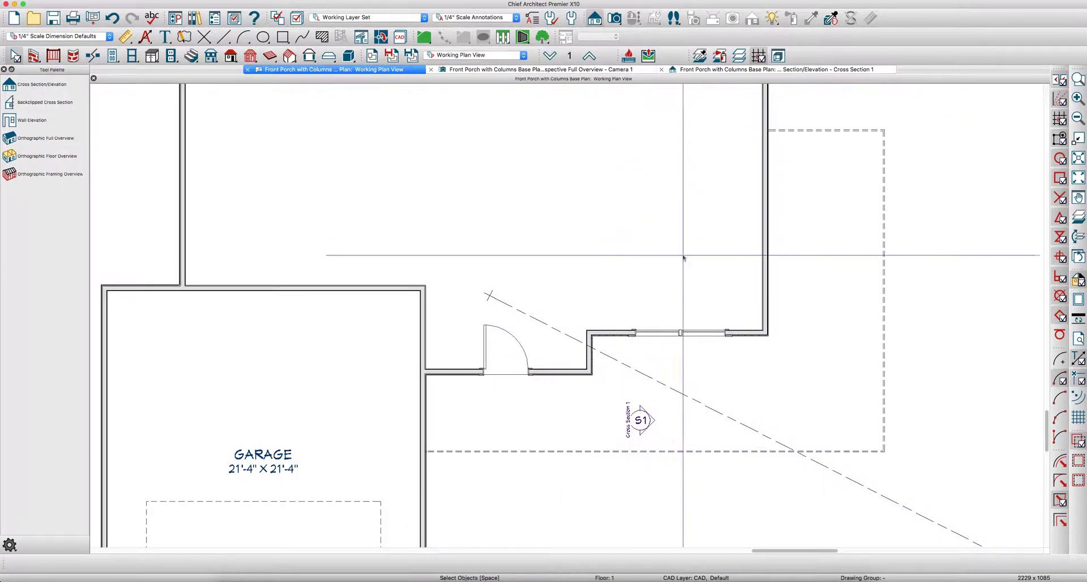
Open the Library Browser and locate the custom folders in the User Catalog
scroll(563, 328, "down", 2)
scroll(607, 322, "up", 2)
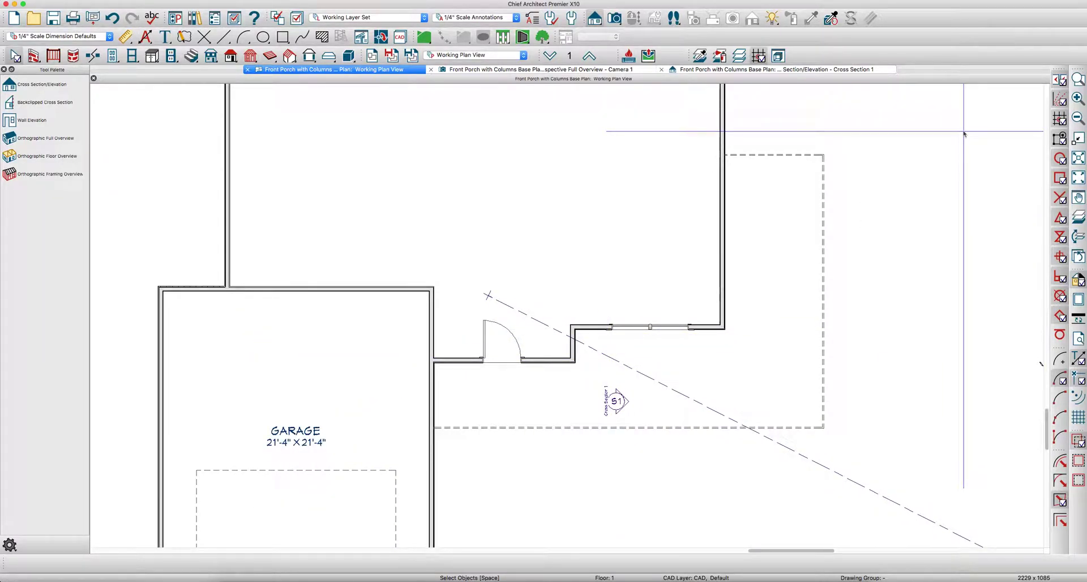
key("y")
triple_click(870, 100)
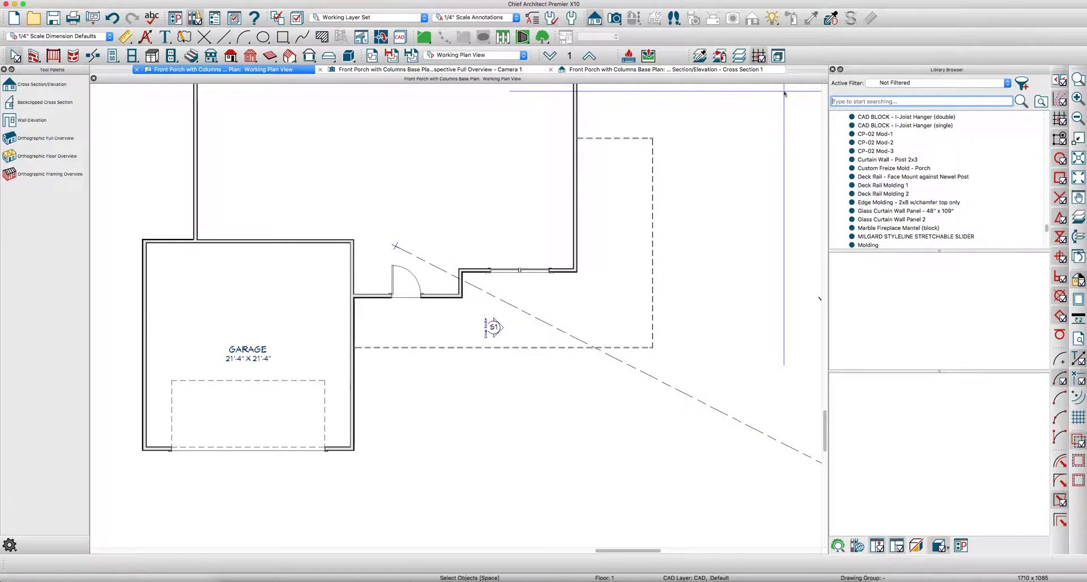
scroll(977, 169, "down", 10)
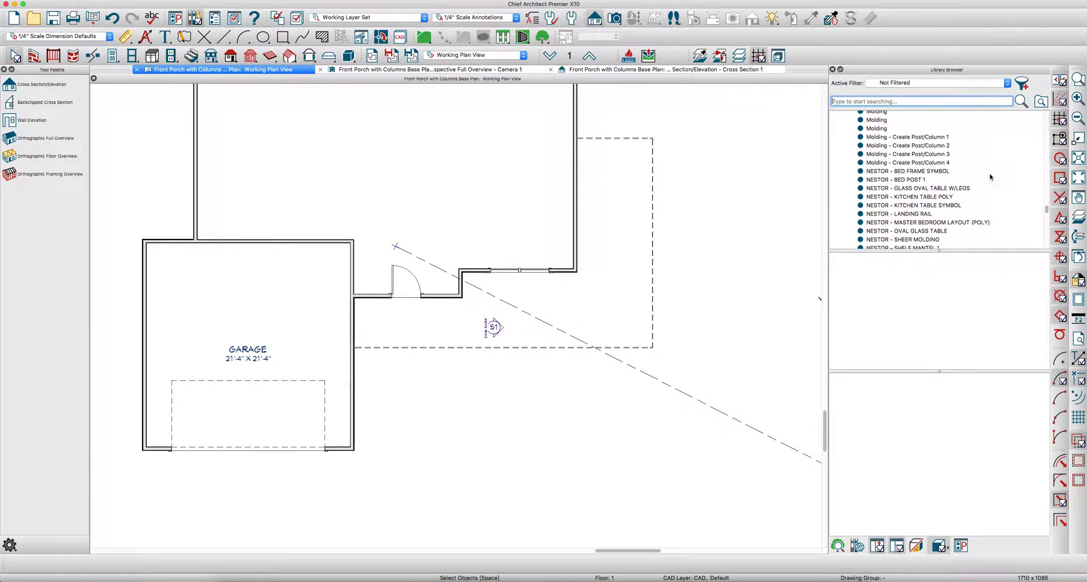
scroll(1039, 207, "up", 5)
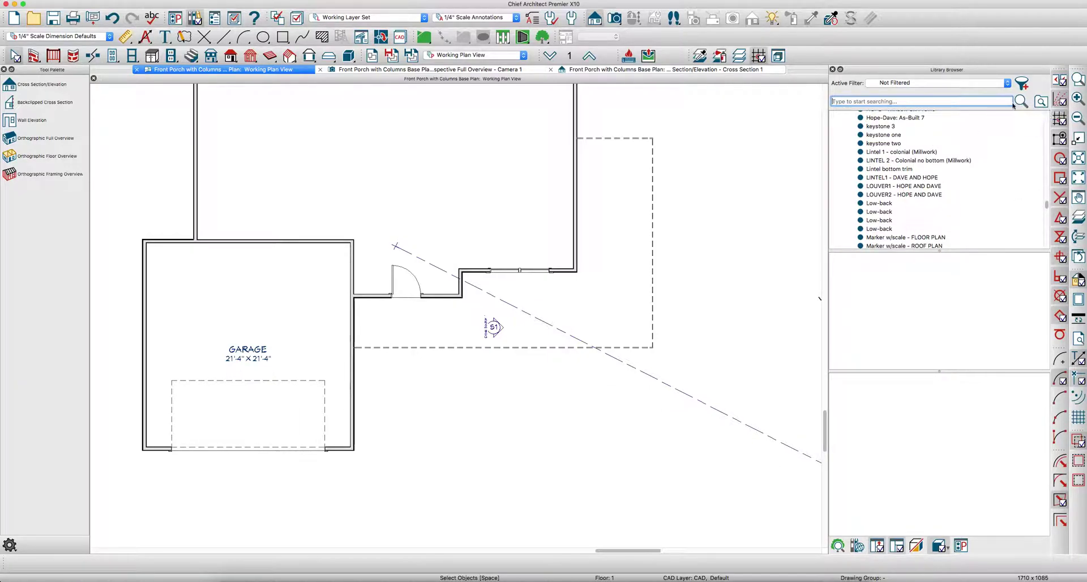
left_click(1018, 101)
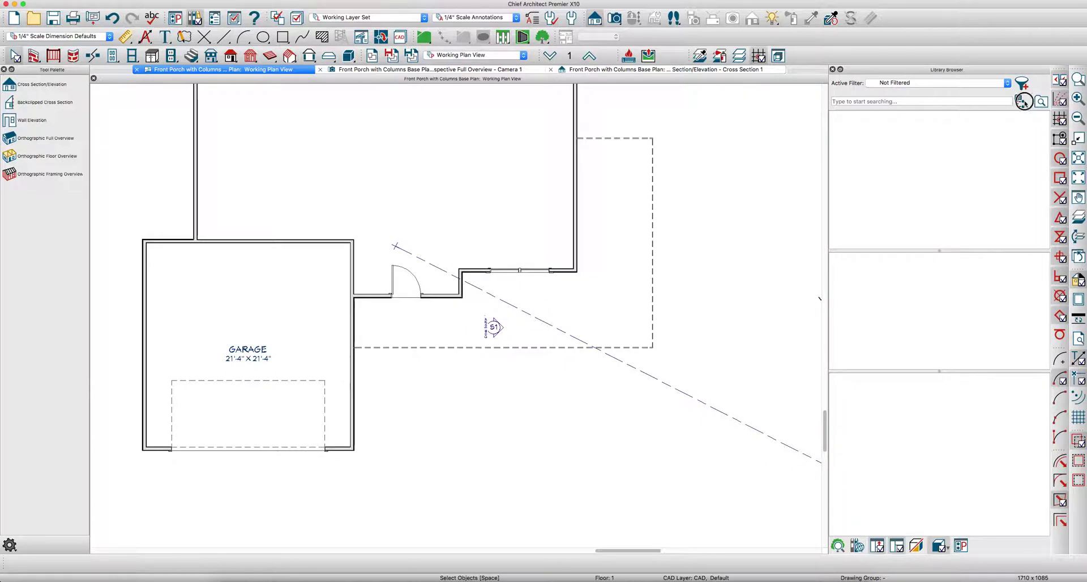
scroll(916, 150, "down", 15)
scroll(916, 150, "down", 10)
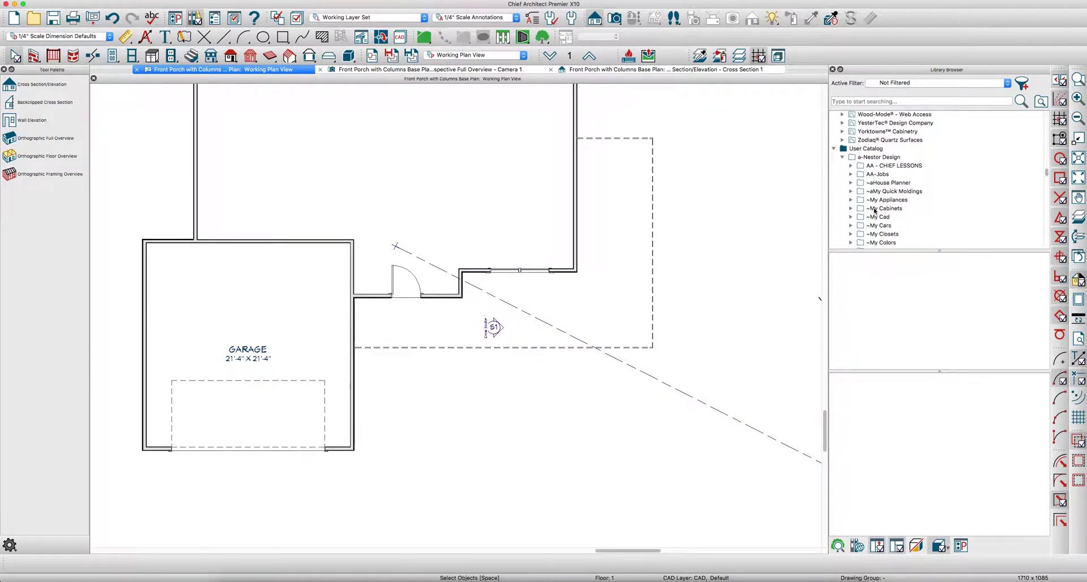
scroll(855, 175, "down", 4)
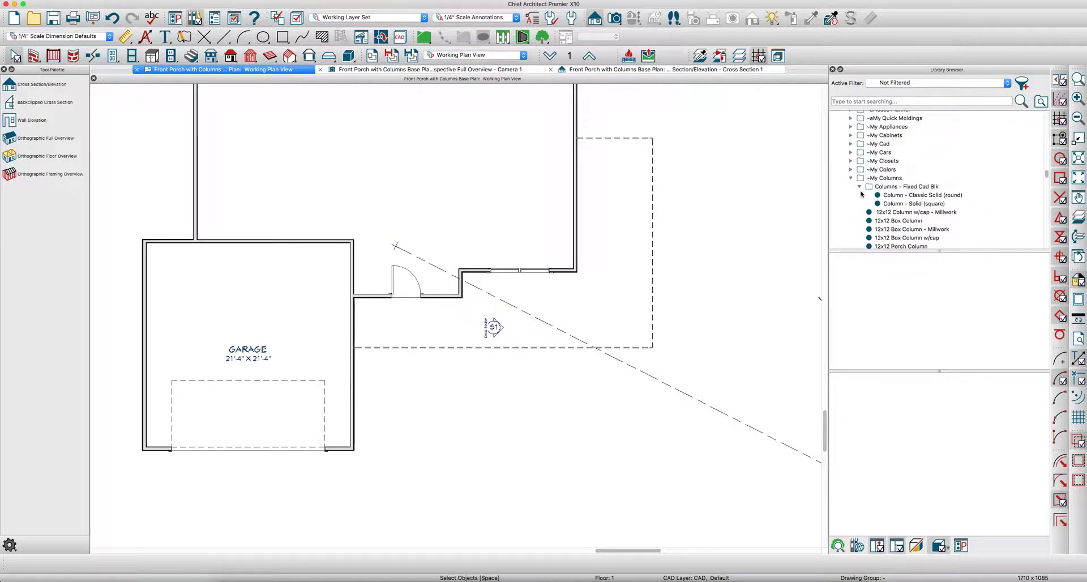
Choose the molding profile "Edge Molding - 2x8 w/chamfer @ top-2" from the Edge Molding folder of My Molding Profiles
left_click(850, 179)
scroll(859, 180, "down", 1)
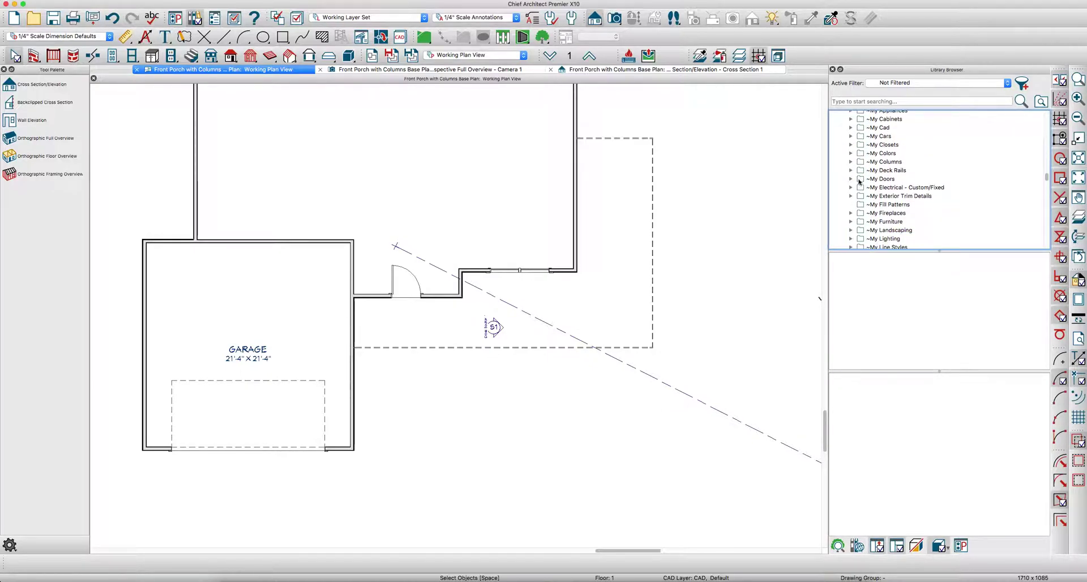
scroll(854, 194, "down", 4)
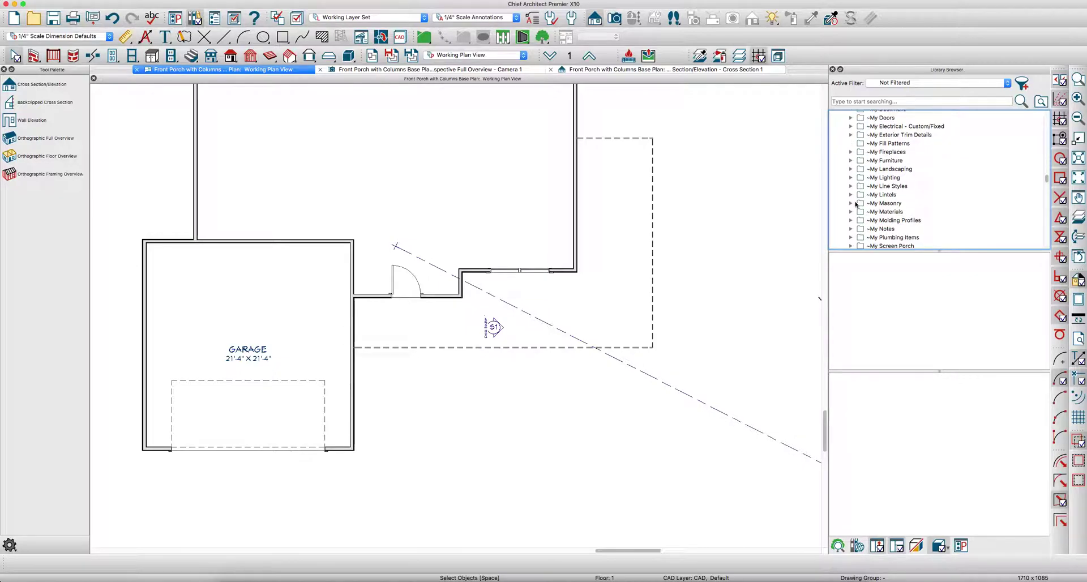
scroll(881, 209, "down", 4)
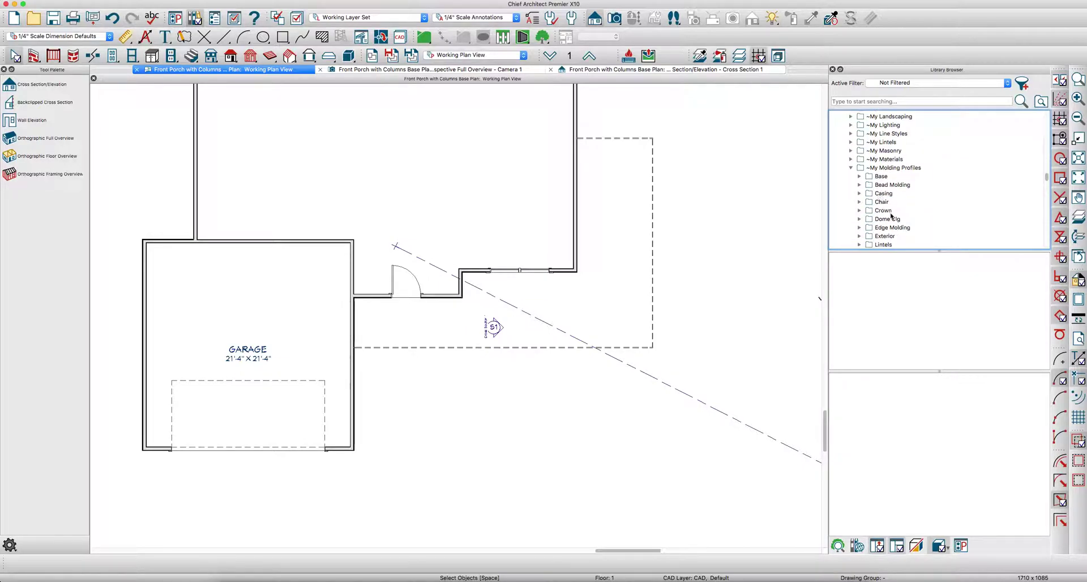
left_click(860, 211)
scroll(889, 208, "down", 5)
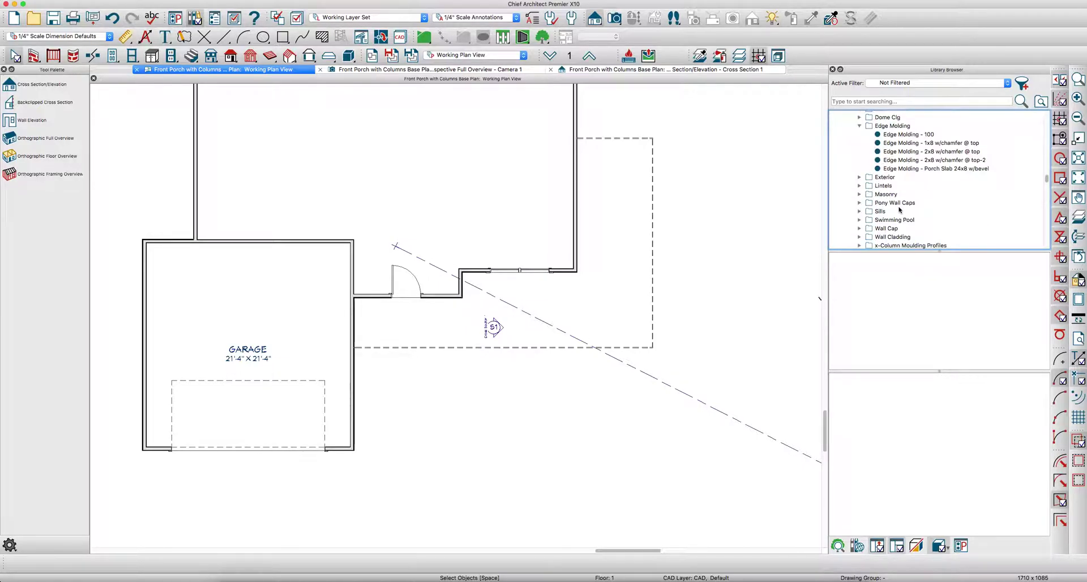
left_click(937, 165)
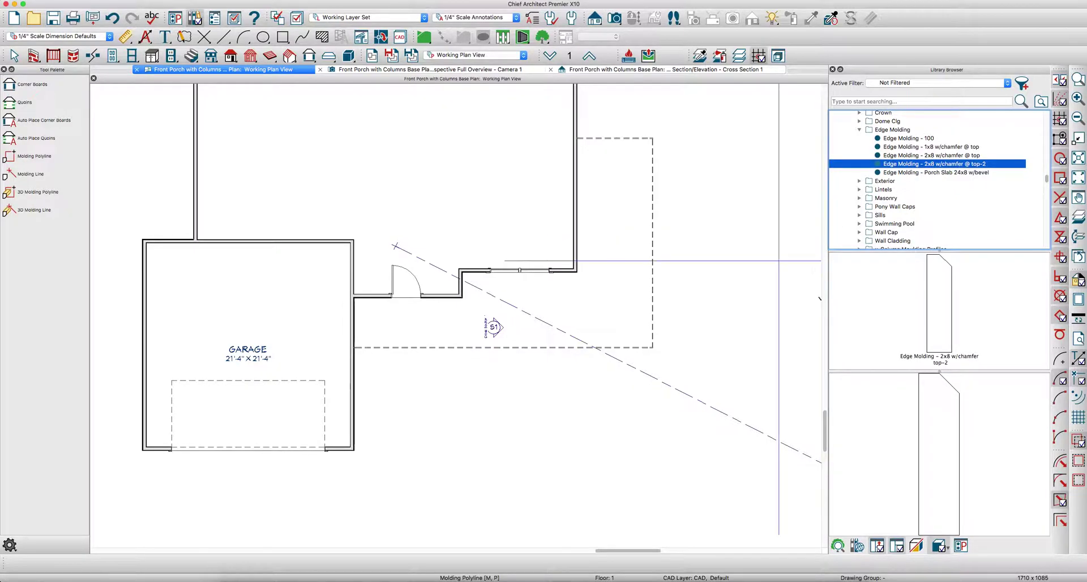
Draw a molding line around the outside of the porch from garage to house, about 34' along the front and 26'-6" along the side
left_click(31, 174)
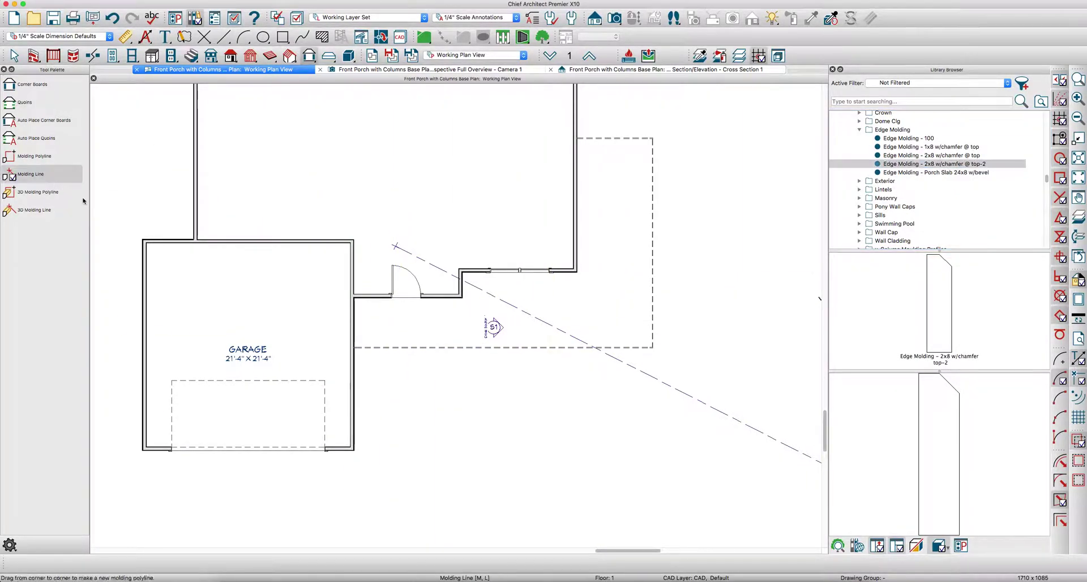
left_click_drag(353, 373, 681, 375)
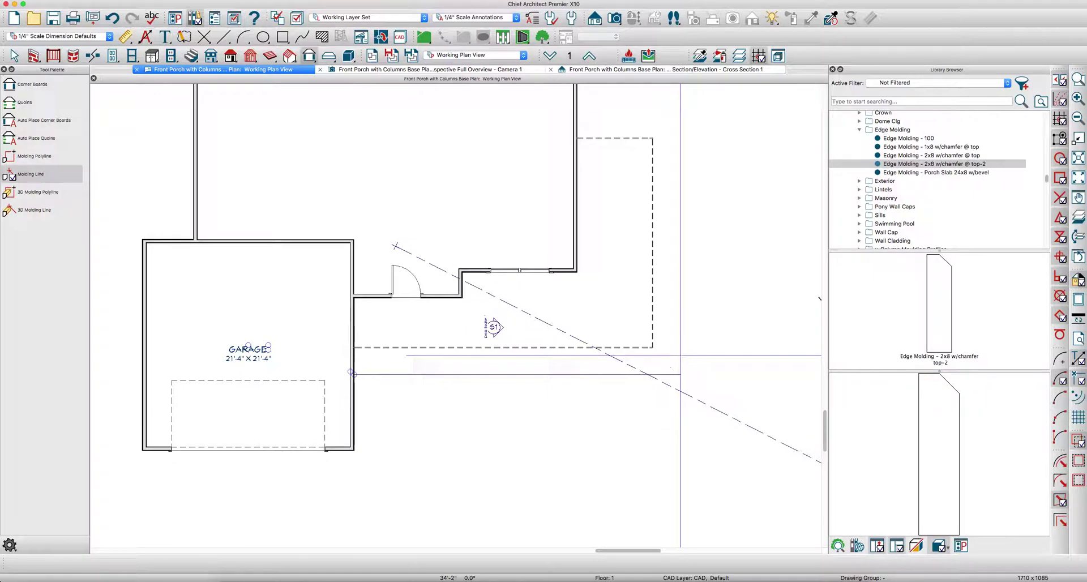
mouse_move(675, 121)
left_mouse_down()
mouse_move(578, 114)
mouse_move(592, 117)
left_mouse_up()
key("Escape")
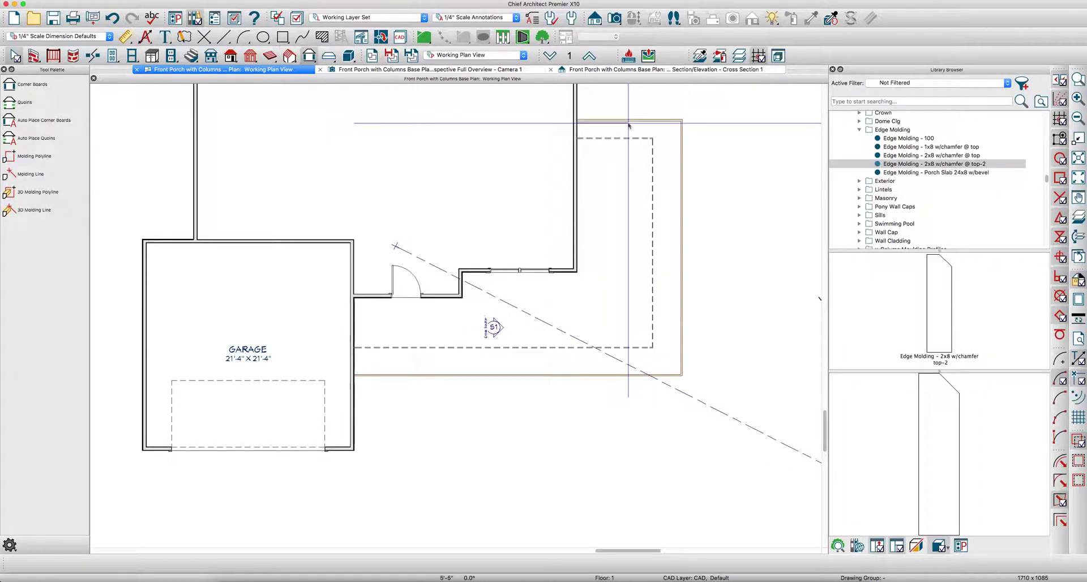
Set the vertical offset of the porch molding's profile to -4"
double_click(629, 122)
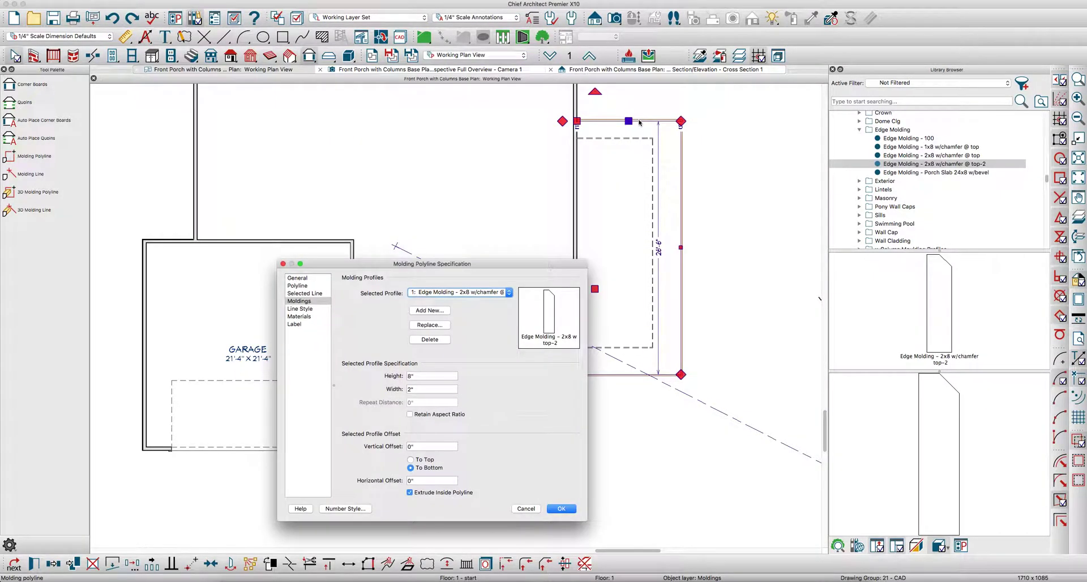
left_click(320, 280)
left_click(410, 291)
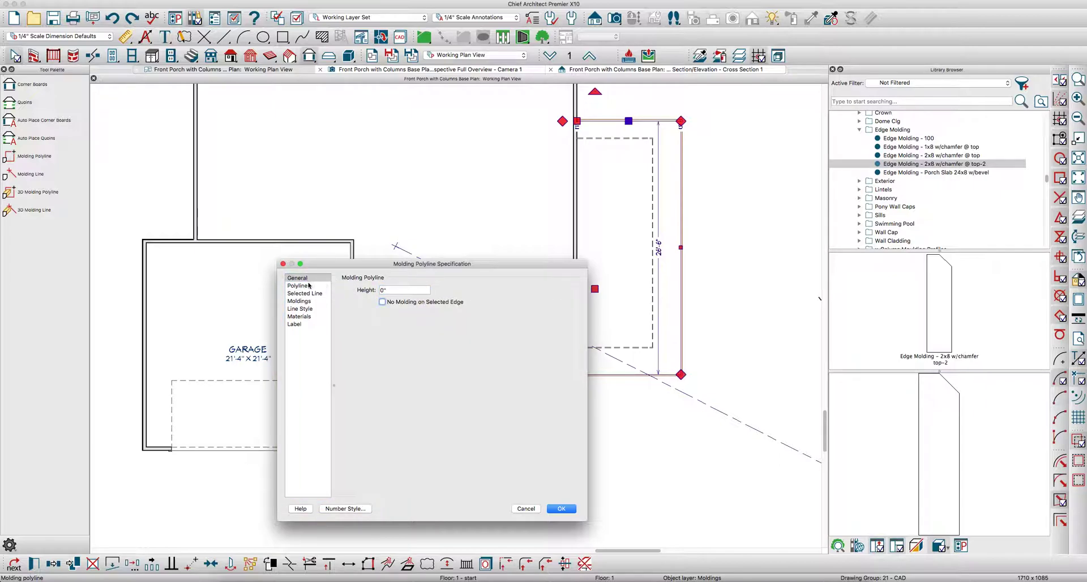
left_click(303, 301)
left_click(380, 442)
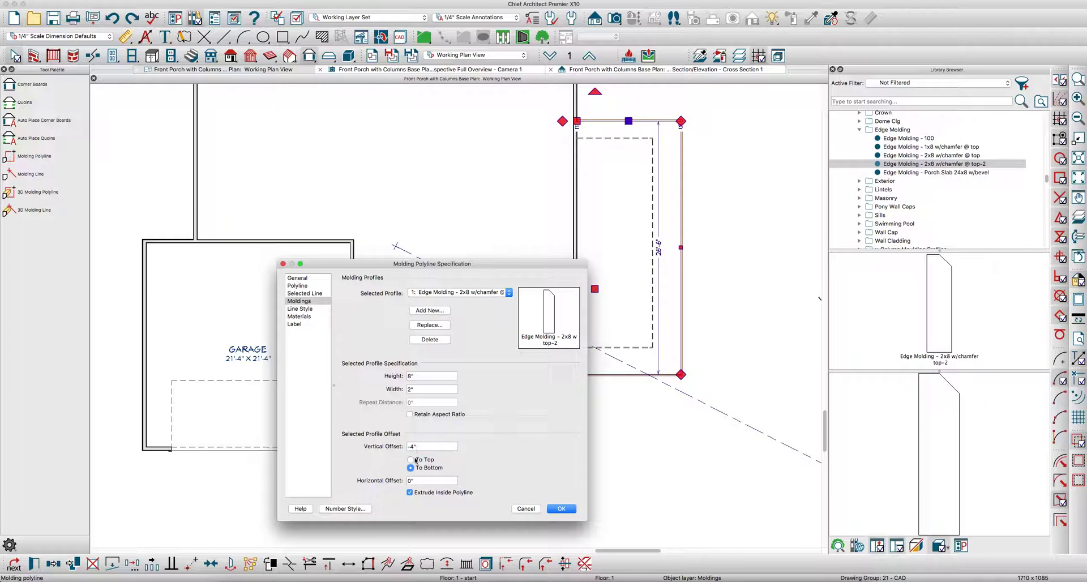
Change the porch molding's material to Concrete from the plan materials
left_click(300, 316)
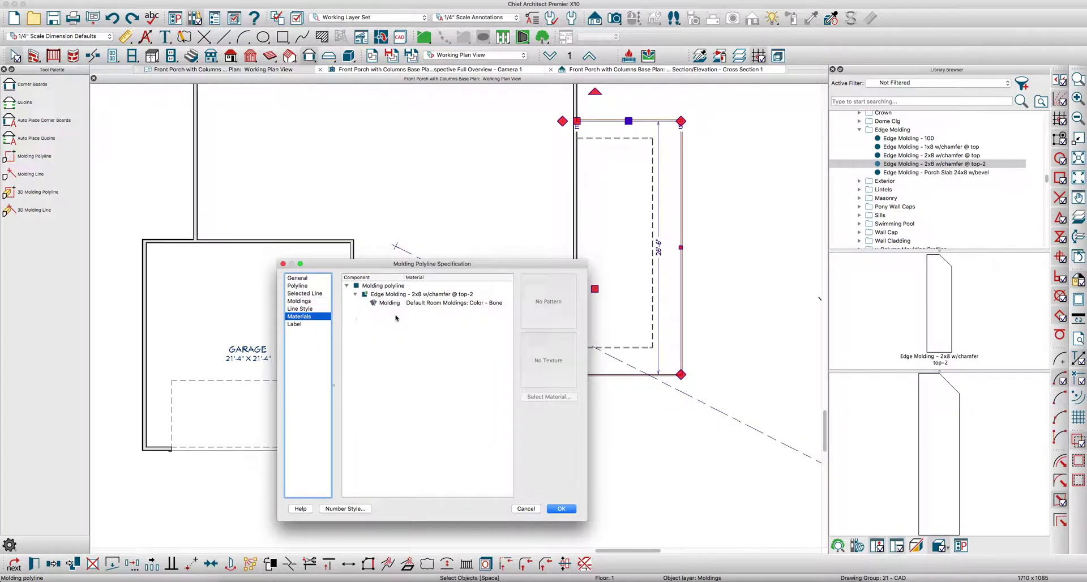
left_click(403, 304)
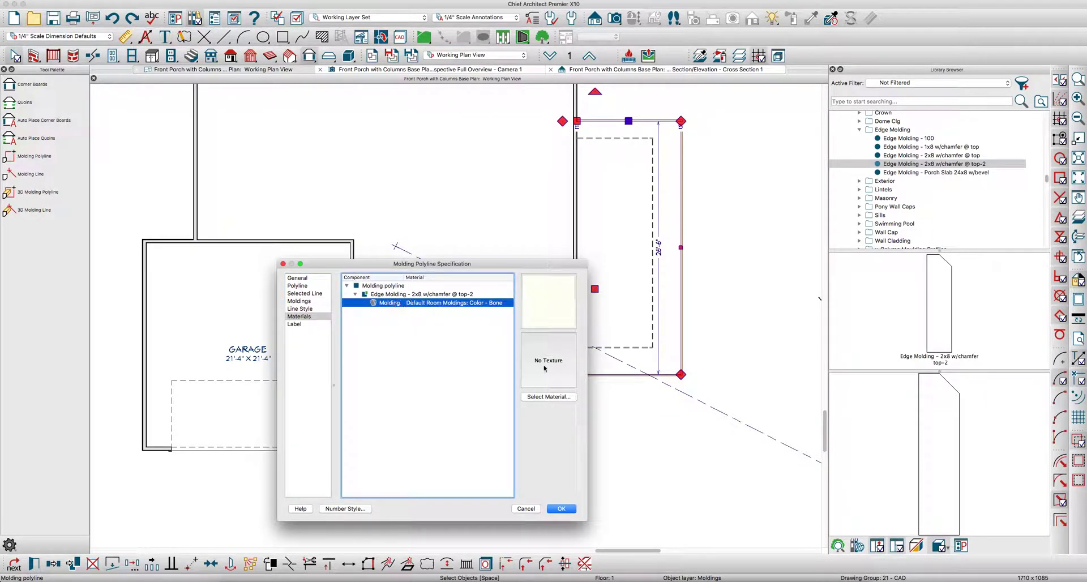
left_click(547, 320)
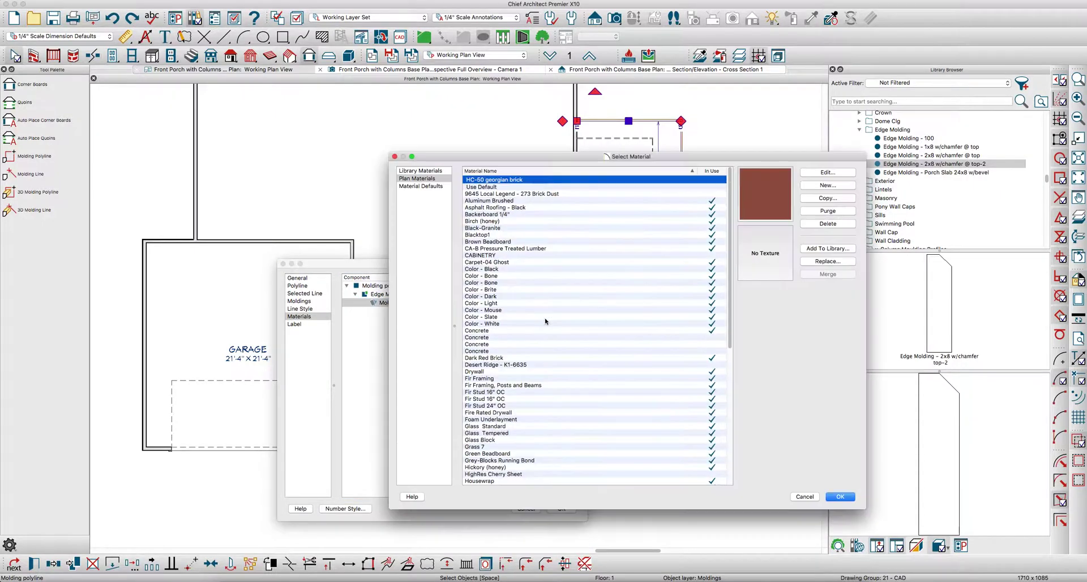
left_click(484, 331)
left_click(844, 499)
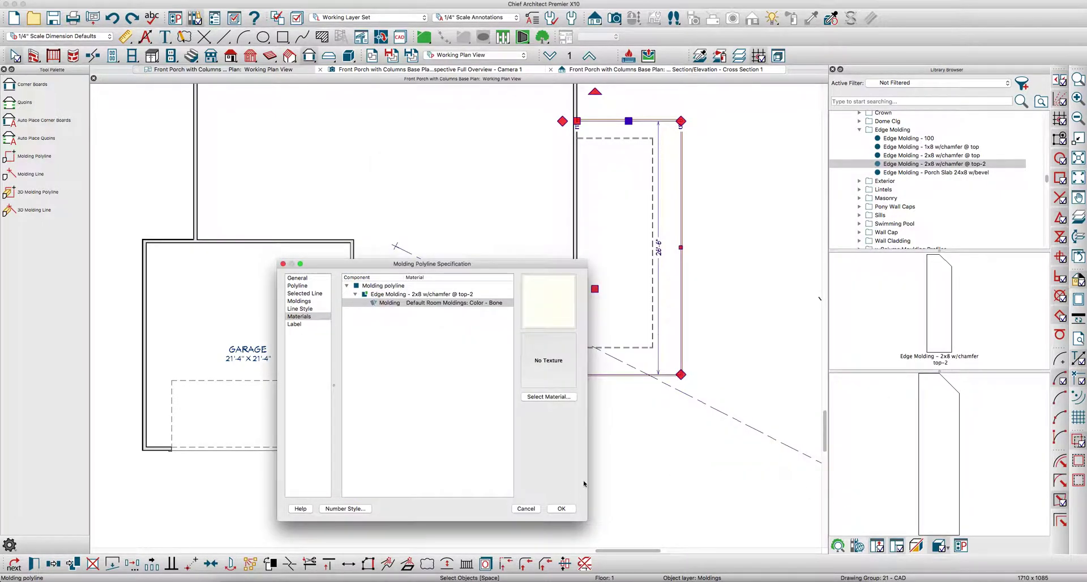
left_click(562, 508)
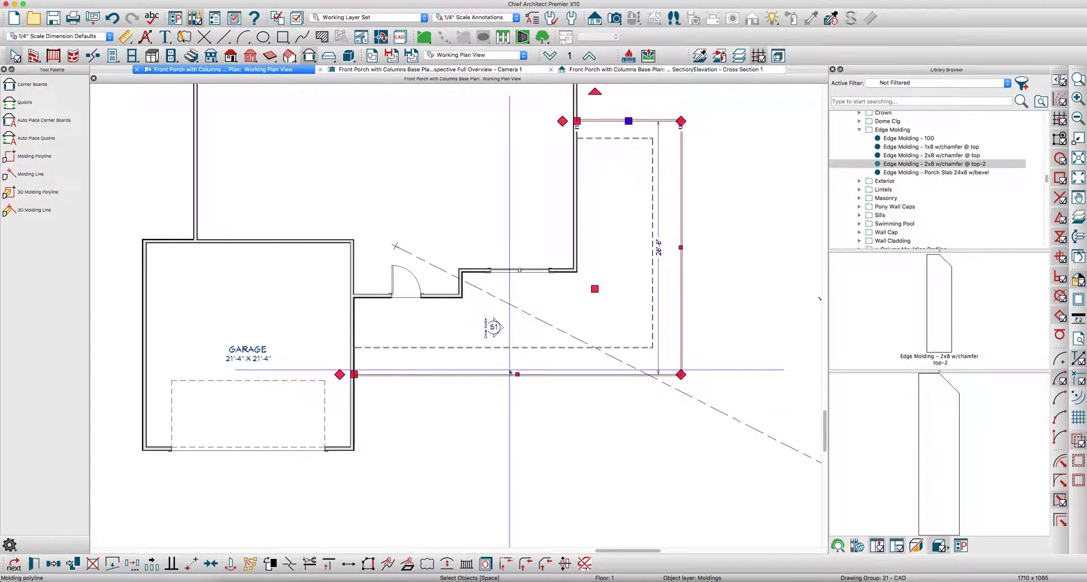
Move the molding's front, side and rear segments inward onto the porch's room dividers, making the side segment 22' long
scroll(522, 378, "up", 5)
scroll(522, 377, "up", 3)
left_click_drag(533, 383, 533, 238)
scroll(452, 357, "down", 3)
scroll(730, 230, "up", 5)
left_click_drag(736, 223, 613, 222)
scroll(612, 230, "down", 5)
scroll(612, 234, "up", 5)
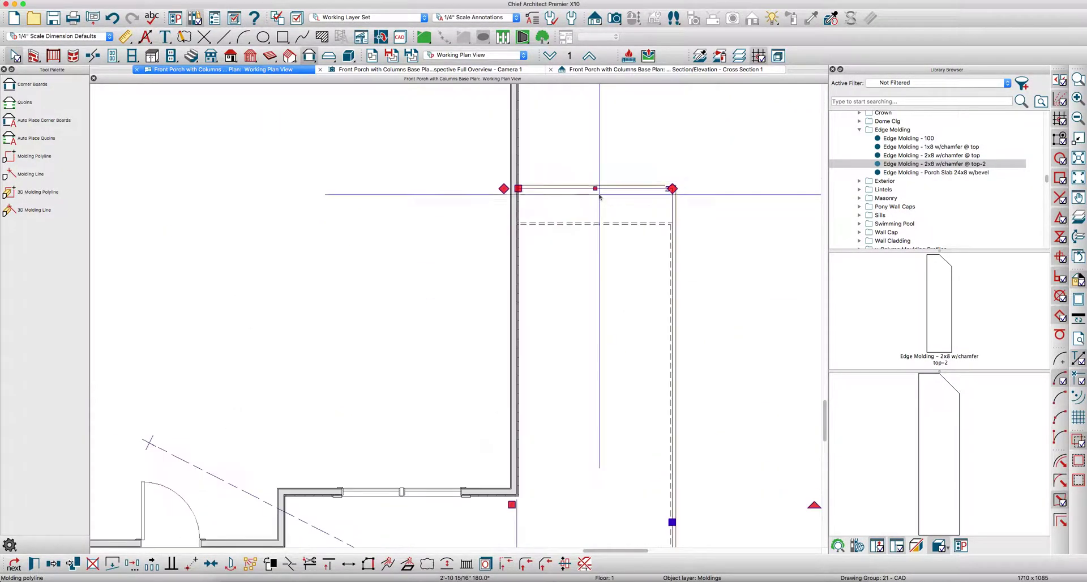
left_click_drag(597, 187, 598, 221)
scroll(598, 221, "down", 5)
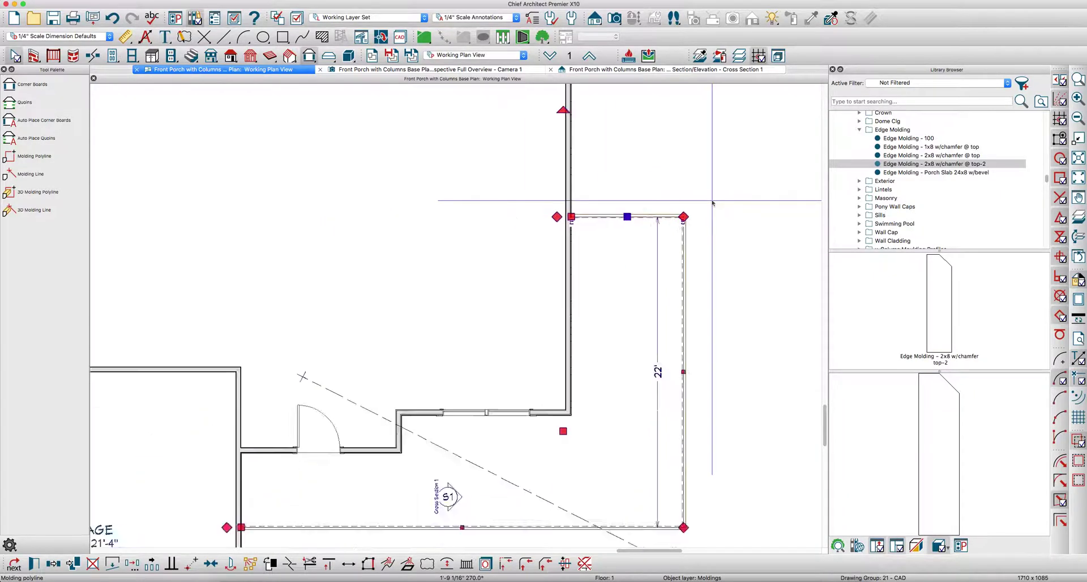
left_click(679, 357)
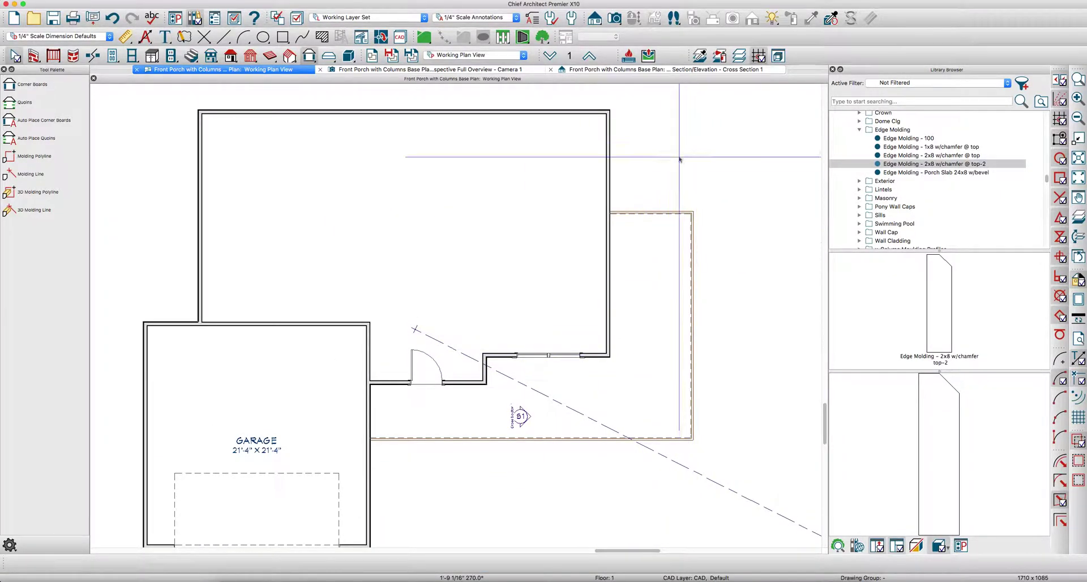
Examine the porch slab's edge molding in the perspective overview from a lower angle, and return to the plan
left_click(528, 71)
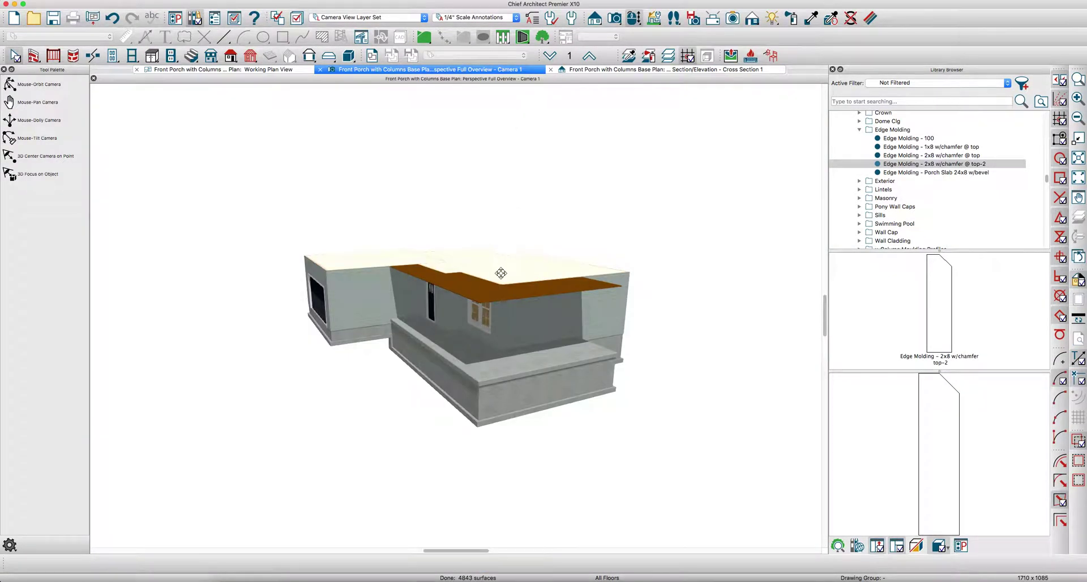
left_click_drag(447, 338, 487, 272)
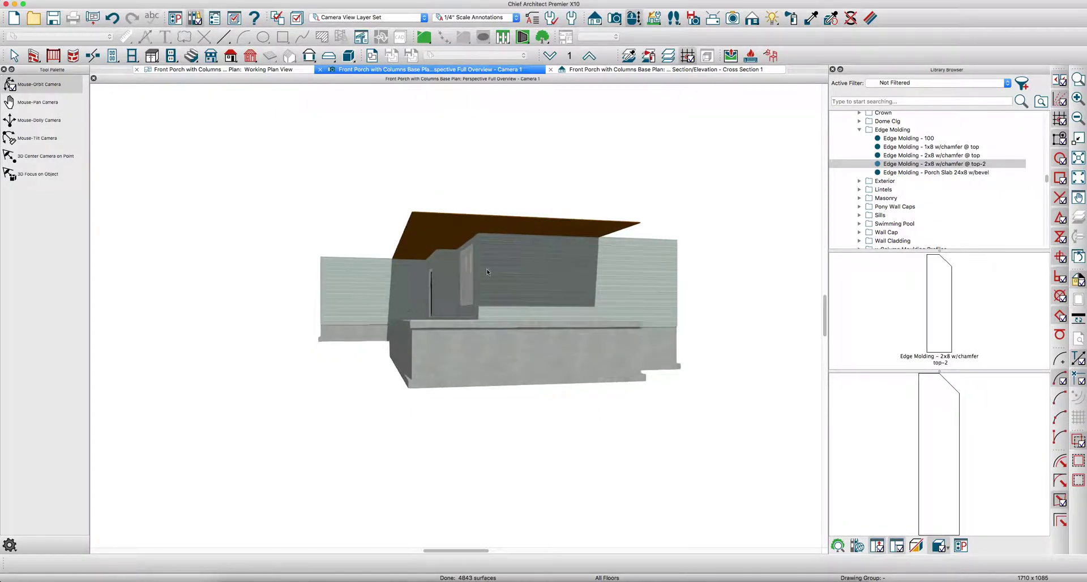
left_click(298, 72)
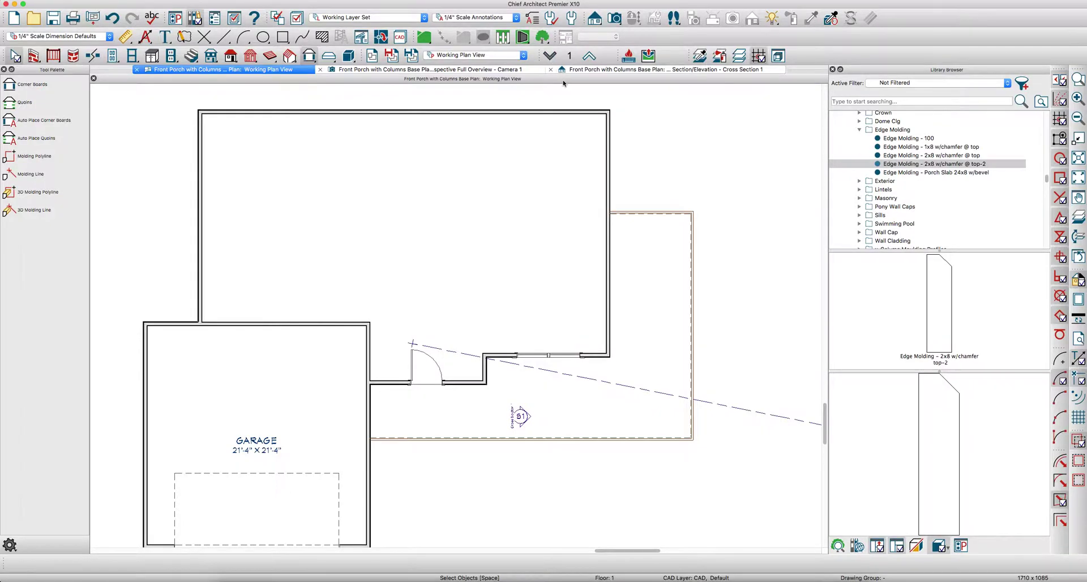
Make the three porch foundation walls pony walls with 8" Concrete+BRICK as upper wall type, and check the brick in the perspective overview
left_click(549, 55)
left_click(652, 217)
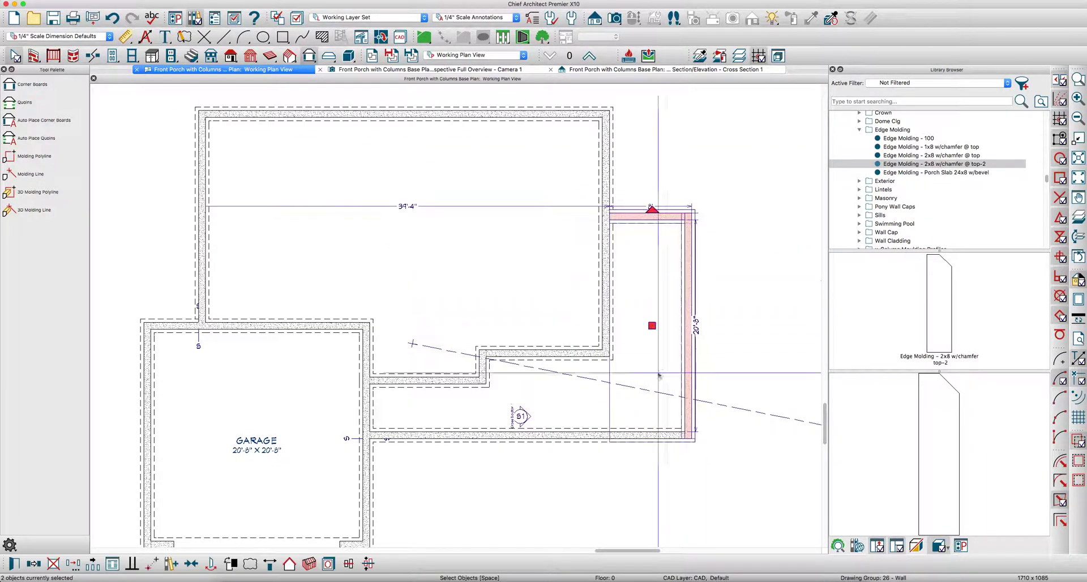
left_click(597, 436, "shift")
double_click(597, 437)
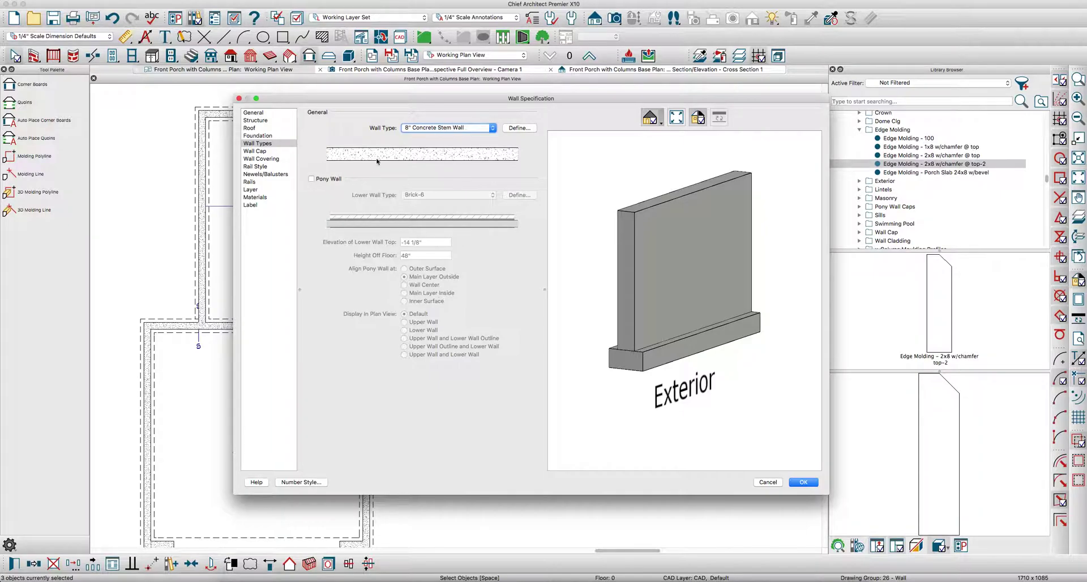
left_click(332, 184)
left_click(433, 130)
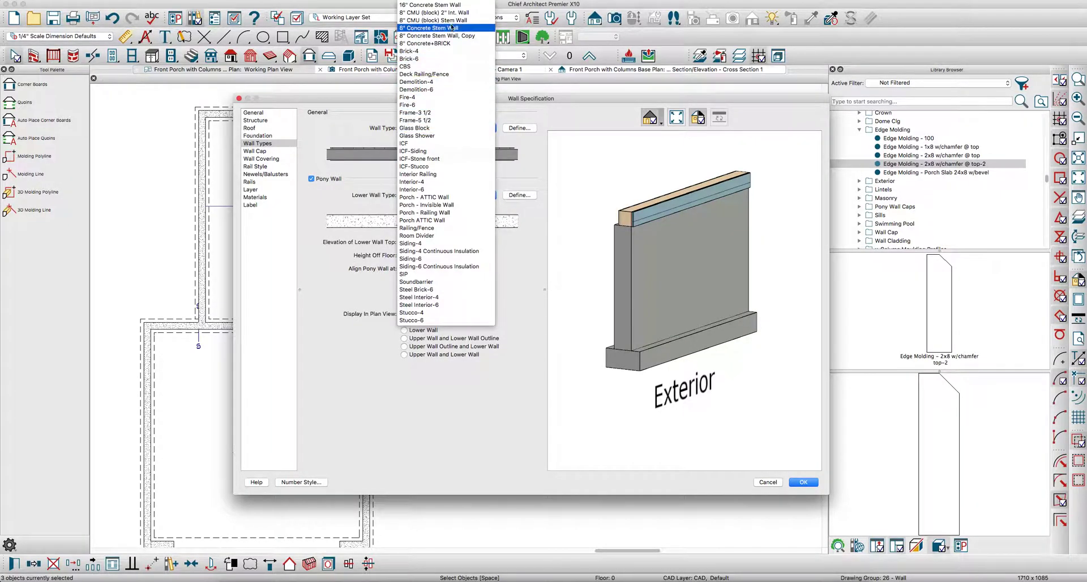
left_click(446, 43)
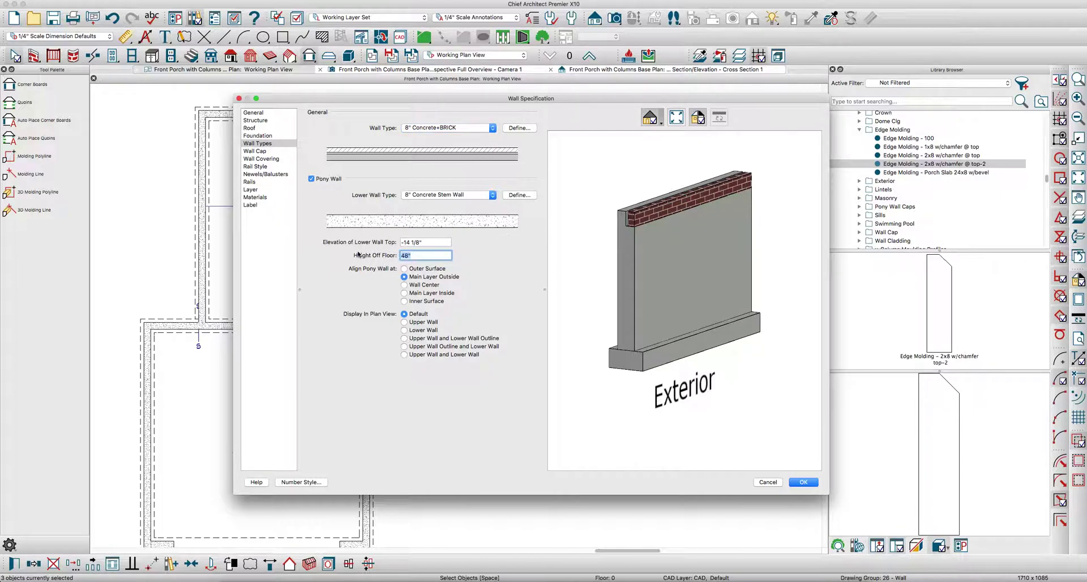
key("Tab")
left_click(801, 484)
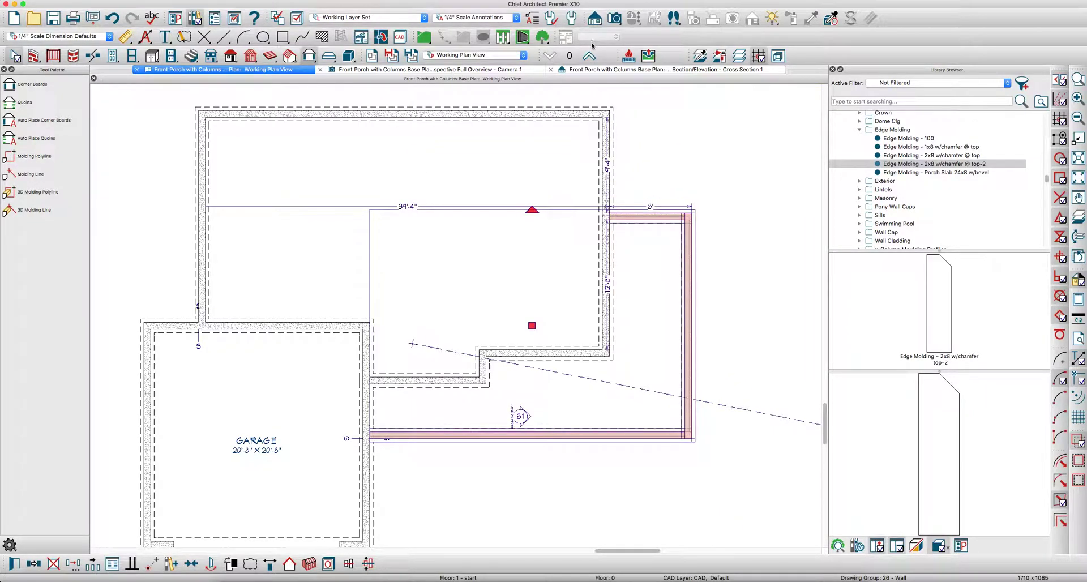
left_click(472, 69)
middle_click_drag(484, 291, 526, 326)
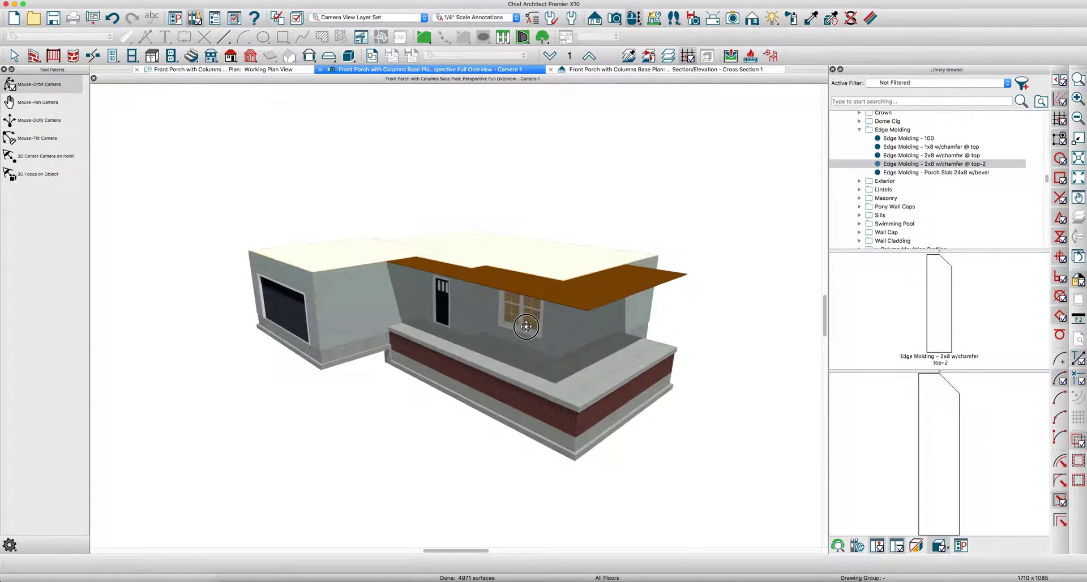
left_click(245, 70)
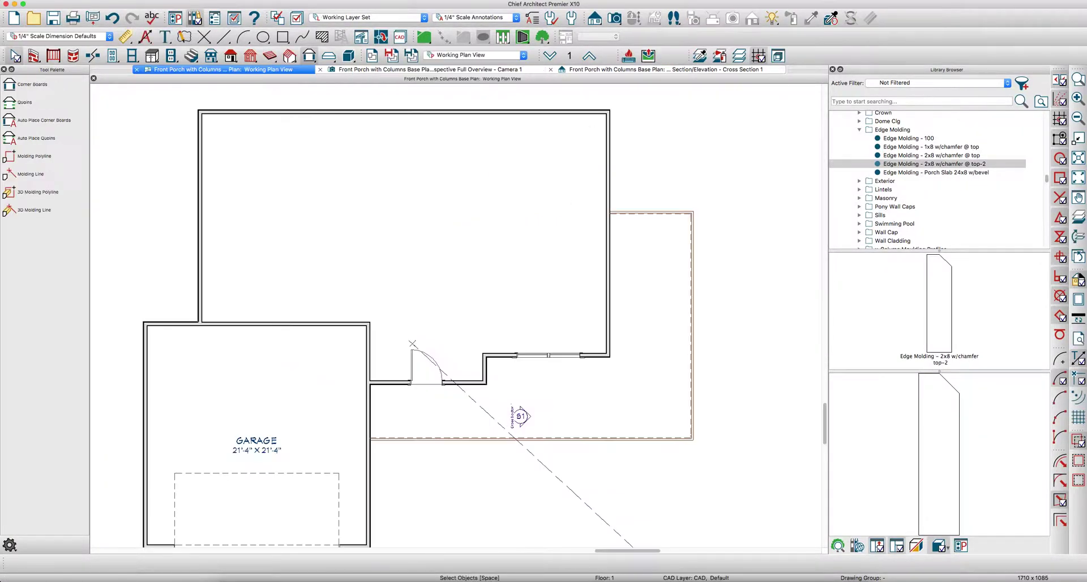
Choose Column - Classic Solid (round) from the Columns - Fixed Cad Blk folder of the ~My Columns library
left_click(860, 130)
scroll(867, 137, "up", 3)
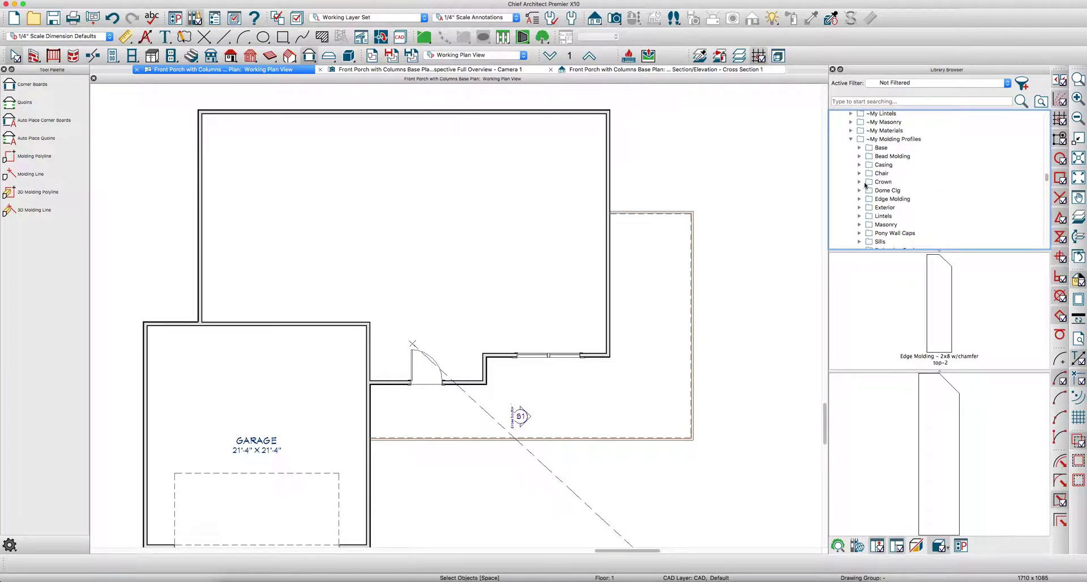
left_click(851, 139)
scroll(867, 146, "up", 5)
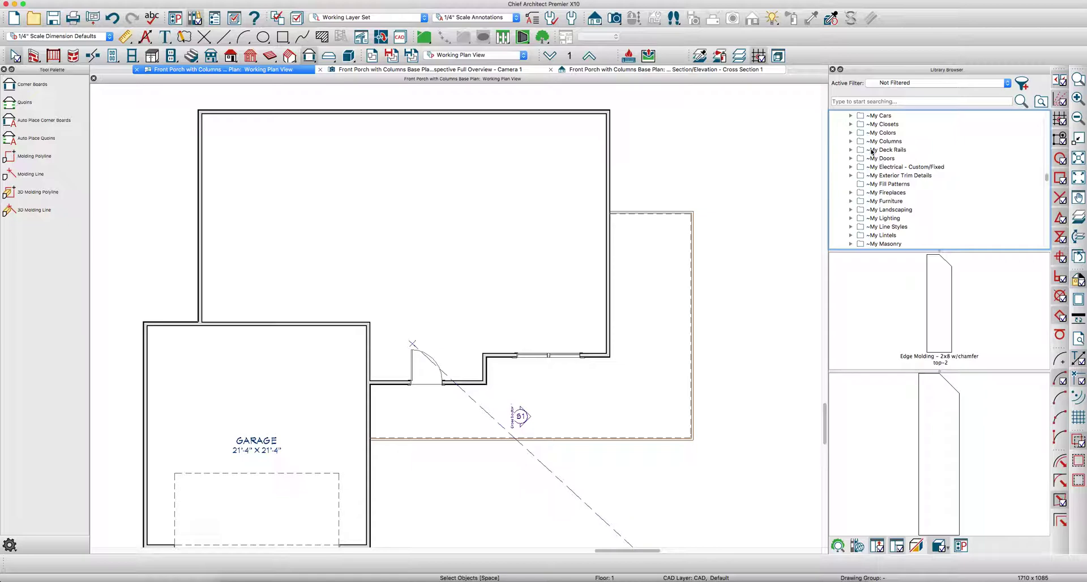
left_click(851, 141)
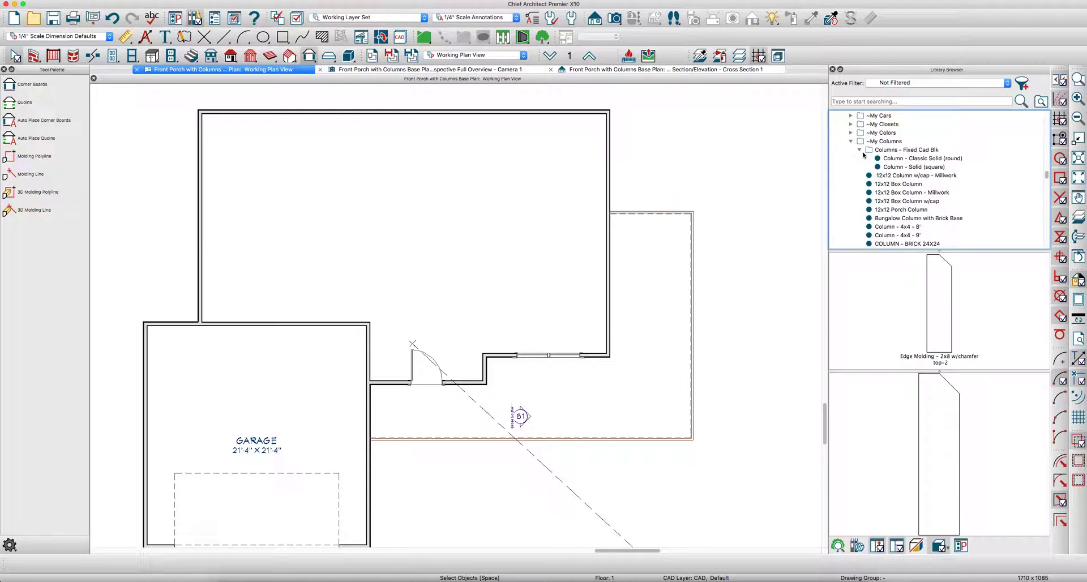
left_click(893, 160)
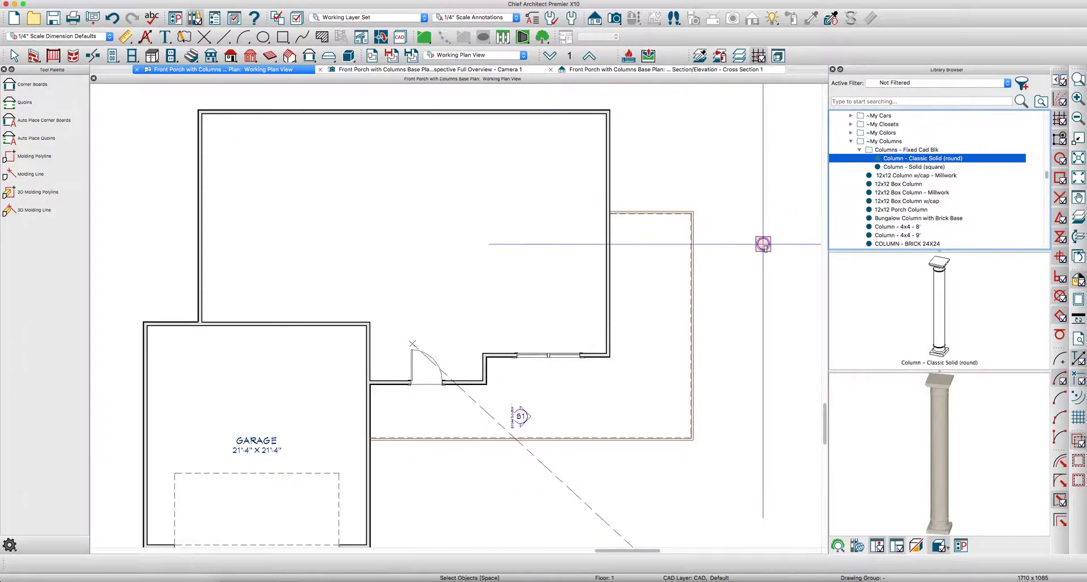
Place a round column on the porch's front side near the garage and align its base with the porch's front edge line
scroll(708, 393, "up", 3)
scroll(735, 296, "down", 4)
scroll(493, 389, "up", 6)
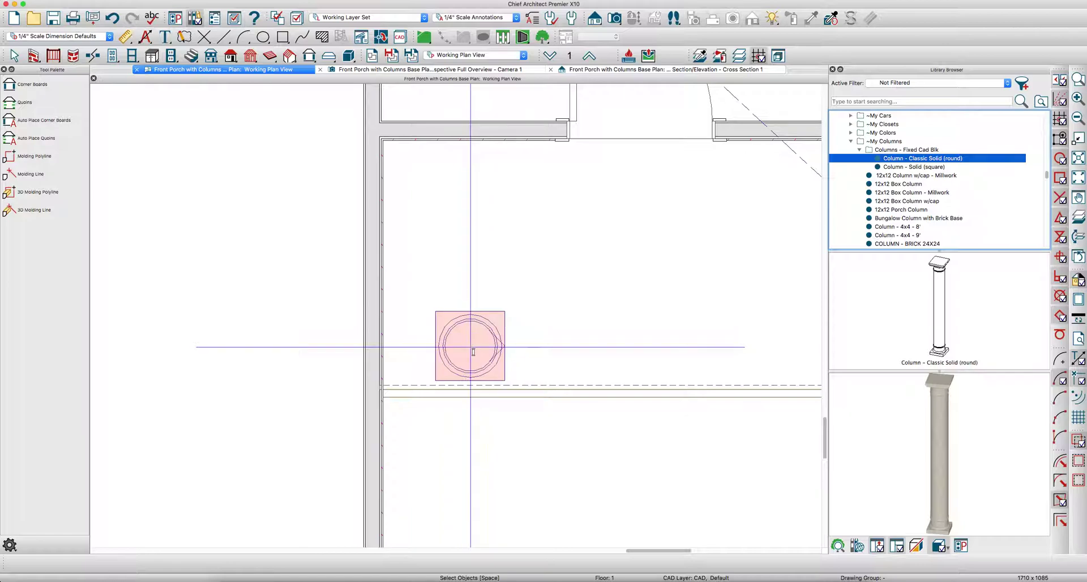
left_click(463, 351)
scroll(470, 363, "up", 2)
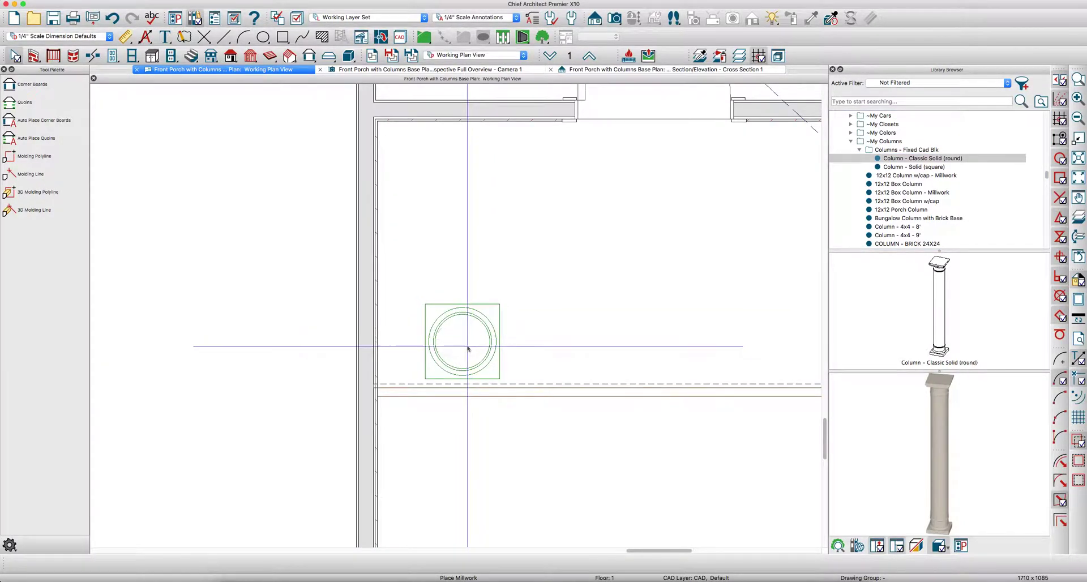
left_click(451, 365)
scroll(451, 365, "up", 1)
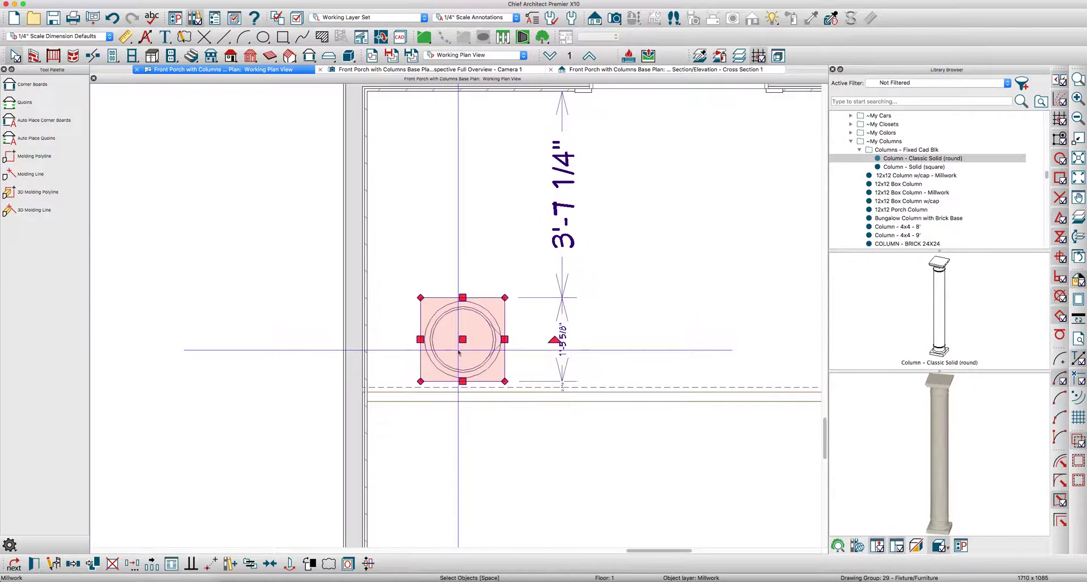
scroll(476, 387, "up", 4)
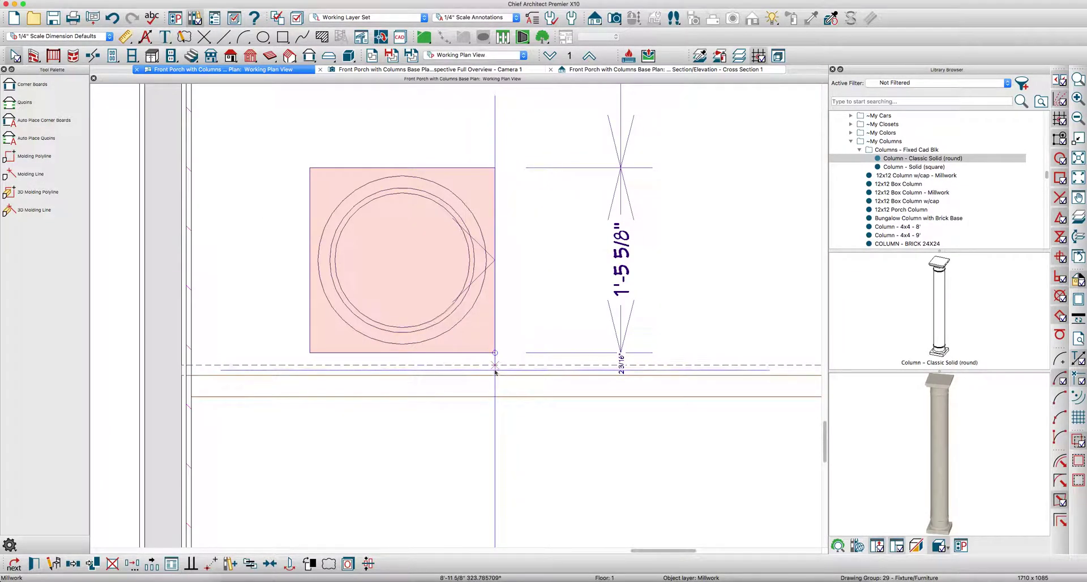
scroll(606, 358, "down", 1)
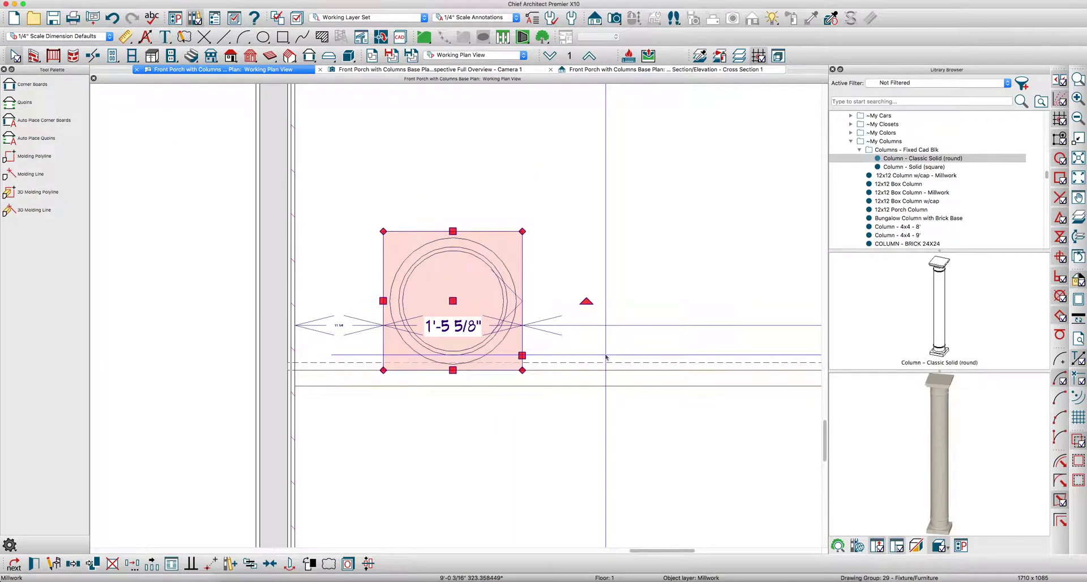
Nudge the front column towards the garage wall and set its gap from that wall to 2"
key("Left")
key("Left")
key("Left")
key("Left")
key("Left")
key("Left")
key("Left")
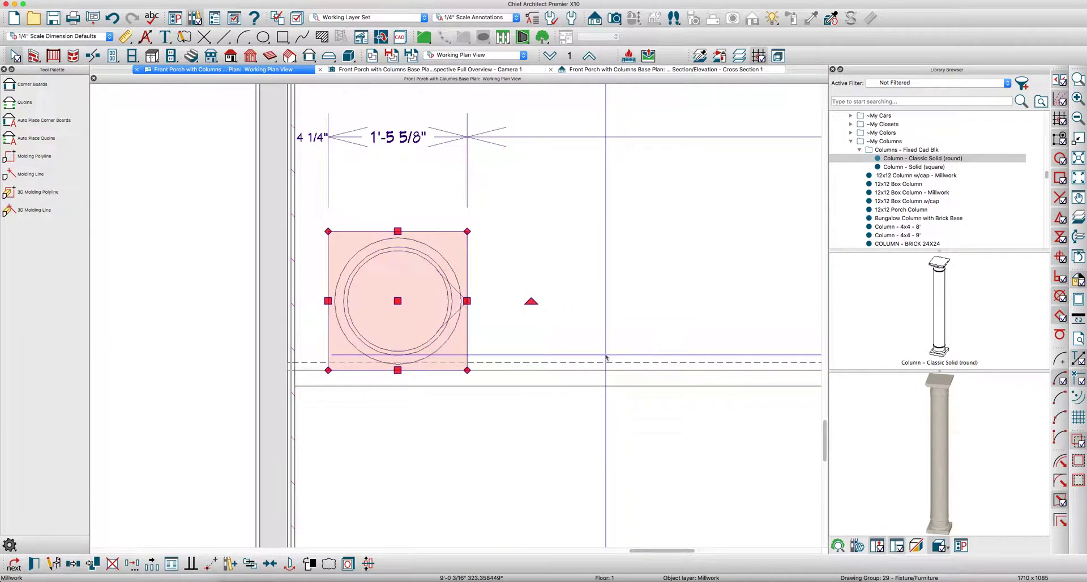
left_click(287, 140)
left_click(364, 233)
left_click(345, 246)
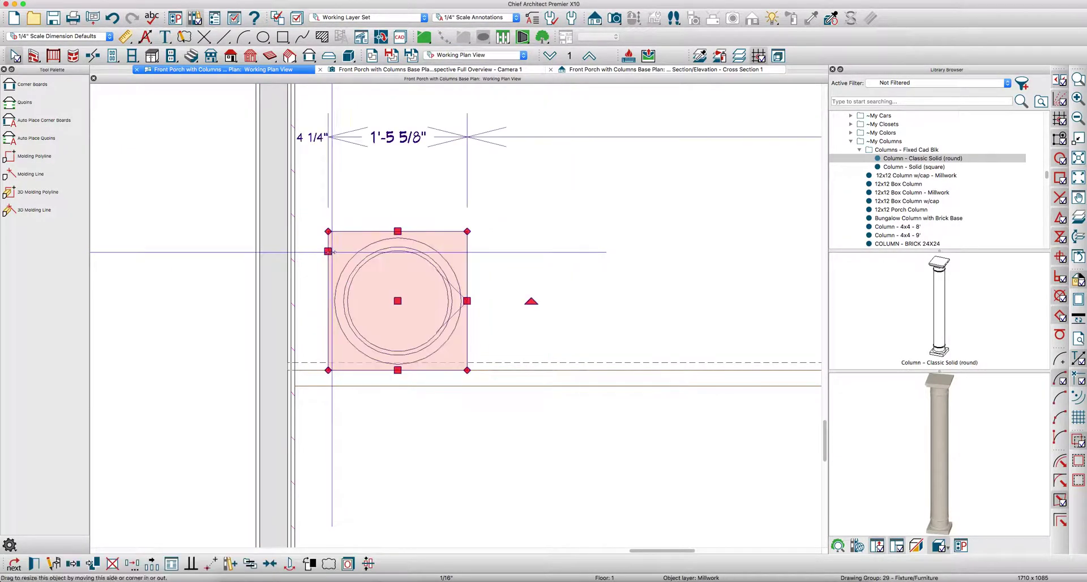
left_click(315, 137)
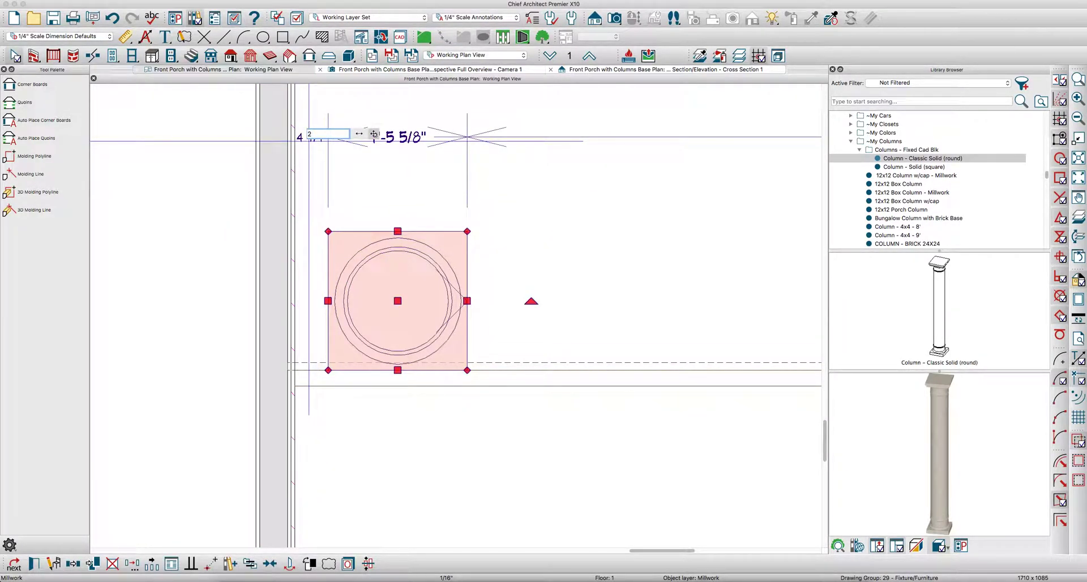
type("2")
key("Return")
key("Escape")
Create a mirrored copy of the garage-side column about the front door's center
scroll(391, 309, "down", 3)
scroll(391, 309, "down", 4)
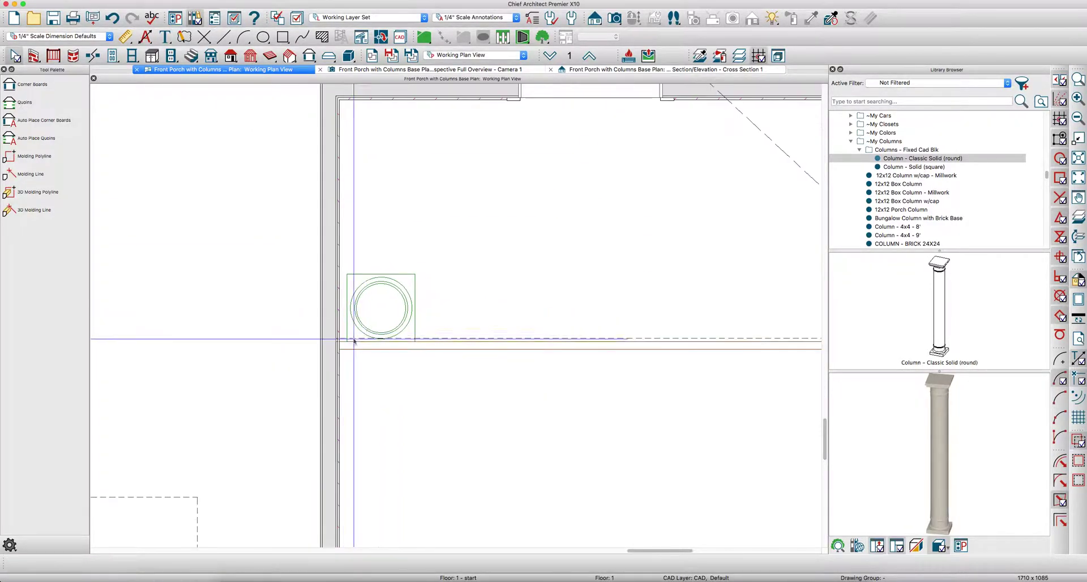
left_click(379, 321)
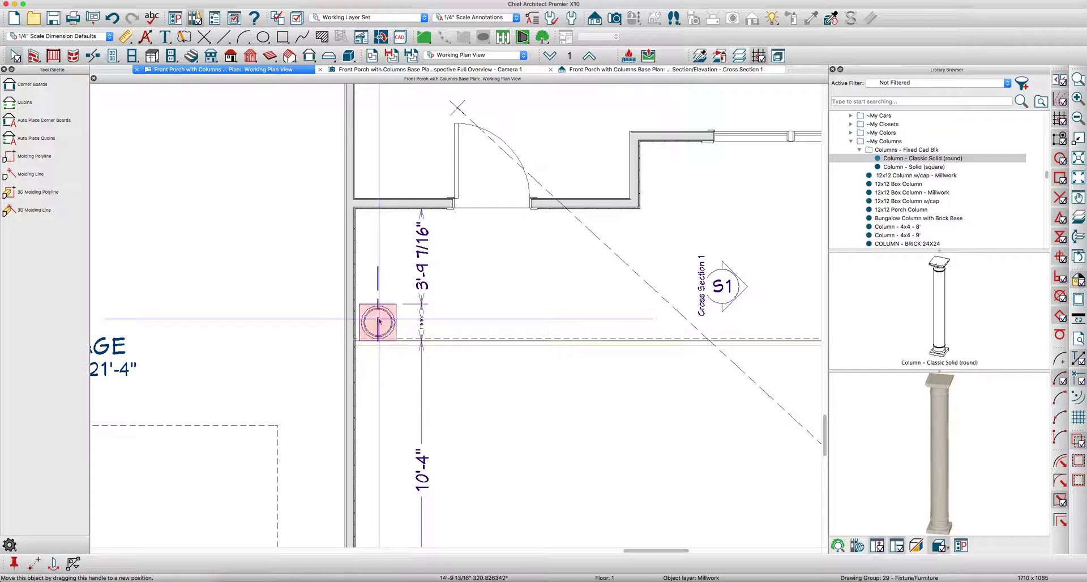
left_click(502, 205)
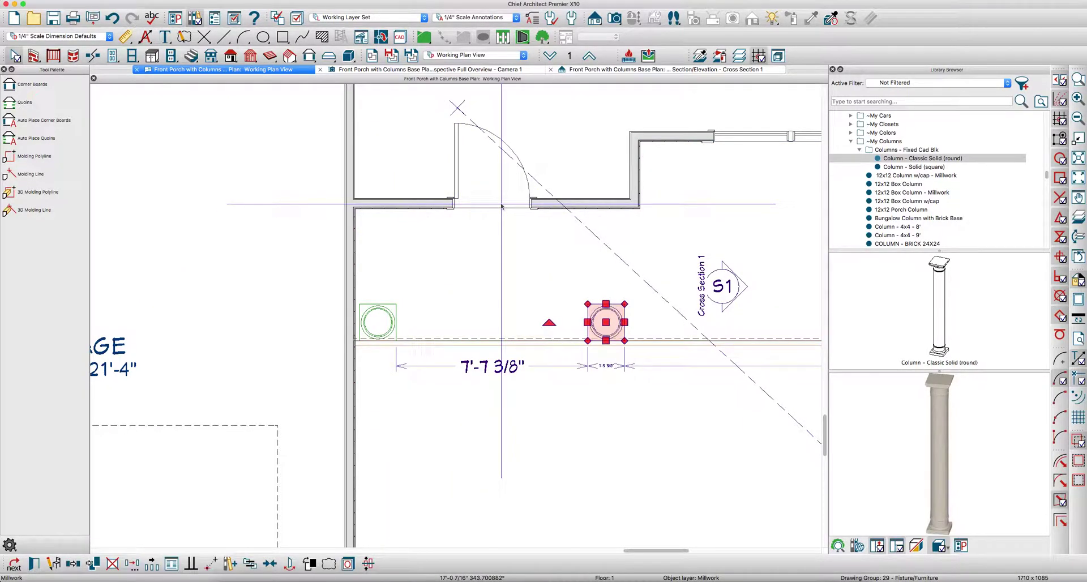
key("Escape")
scroll(502, 205, "down", 5)
scroll(579, 325, "up", 2)
scroll(397, 306, "down", 2)
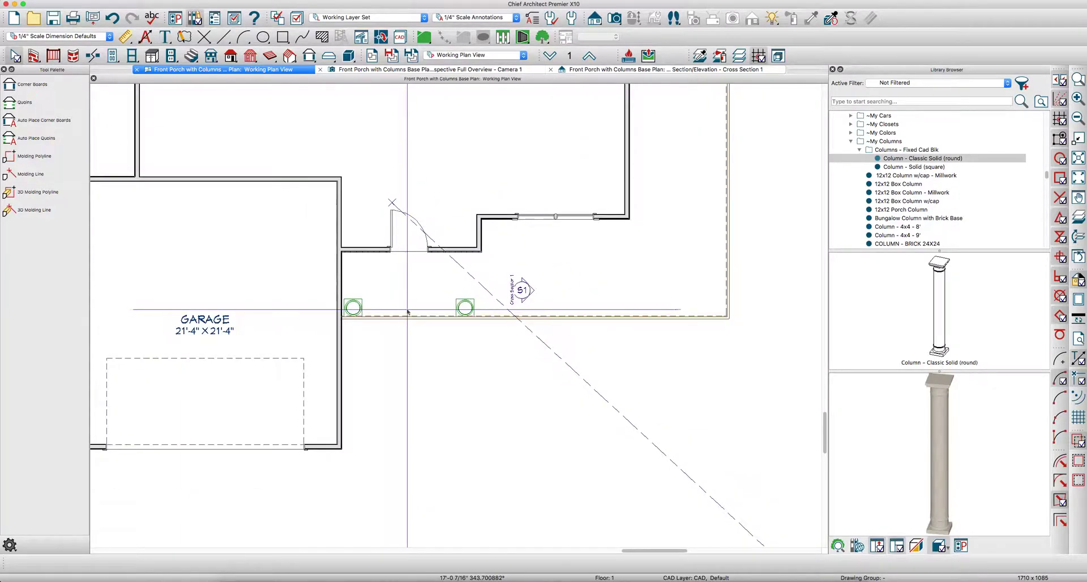
Create a mirrored copy of the garage-side column at the outer end of the porch's front edge
left_click(350, 300)
key("Escape")
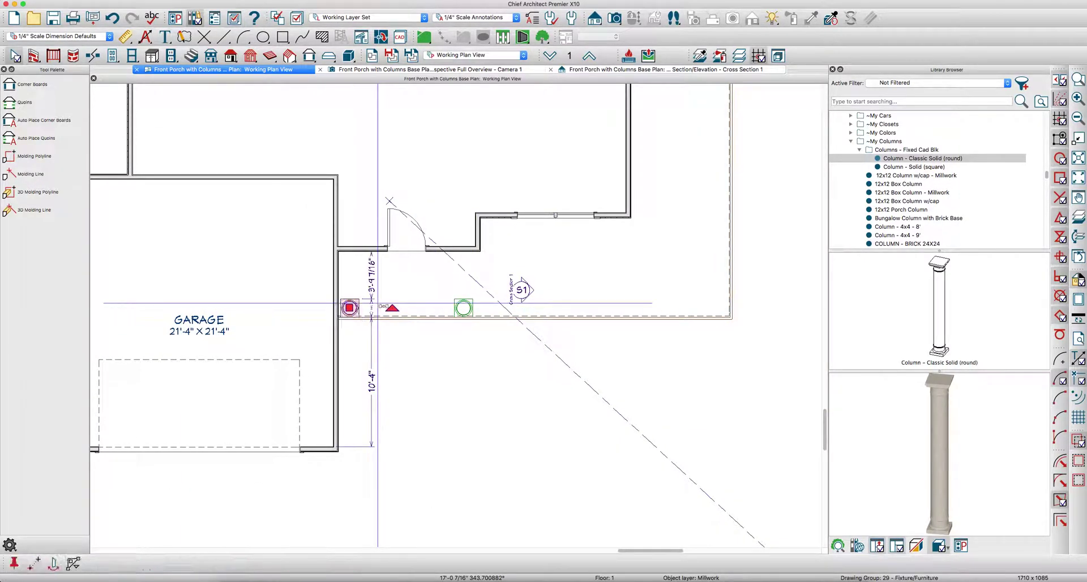
left_click(511, 287)
left_click(511, 287)
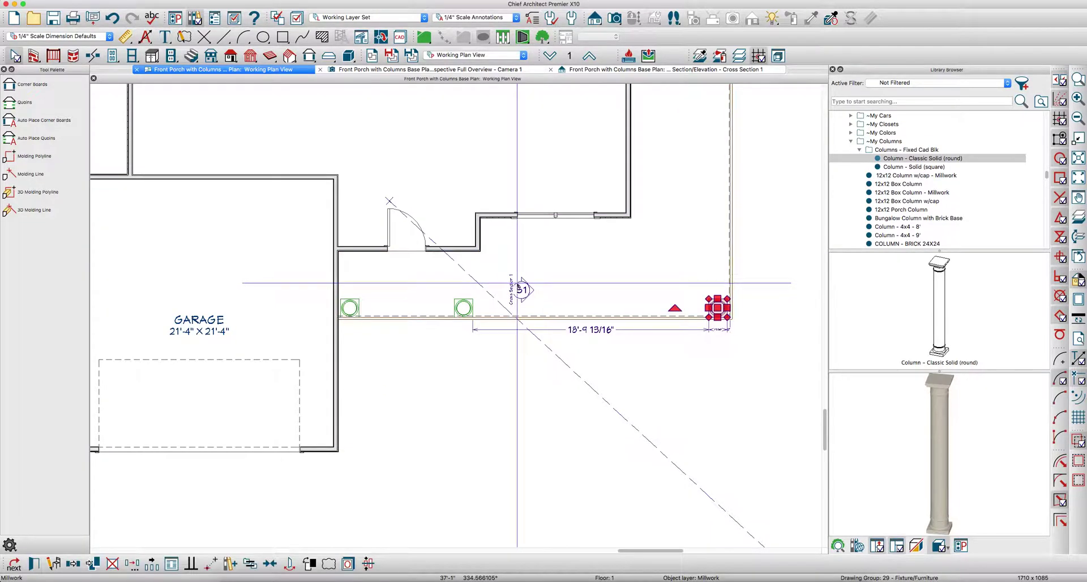
Move the corner column outward so its base is flush with the porch's side edge line
scroll(739, 312, "up", 10)
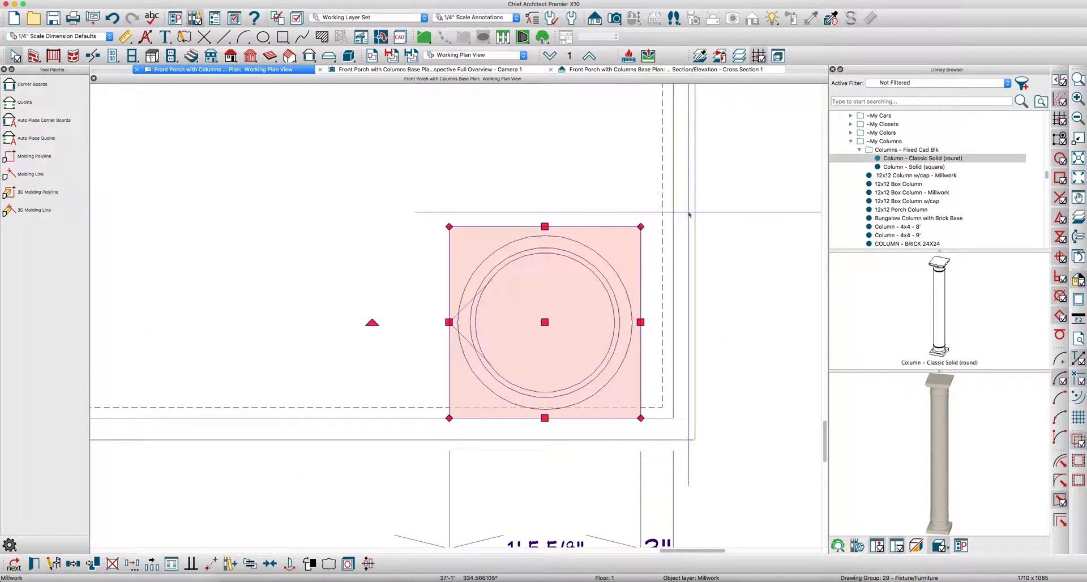
scroll(712, 197, "up", 3)
left_click_drag(636, 222, 671, 225)
scroll(605, 222, "down", 15)
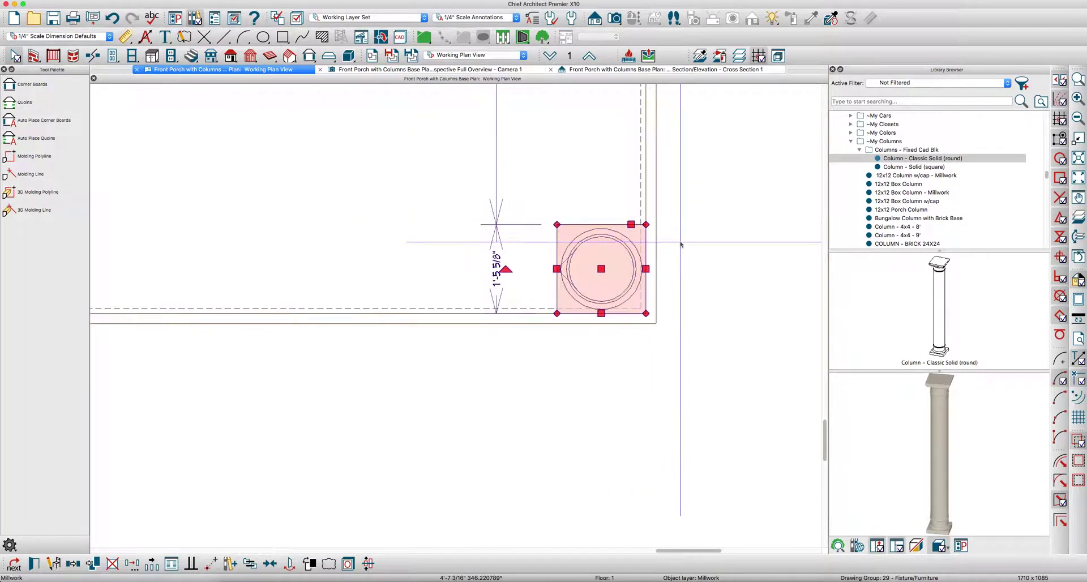
key("Escape")
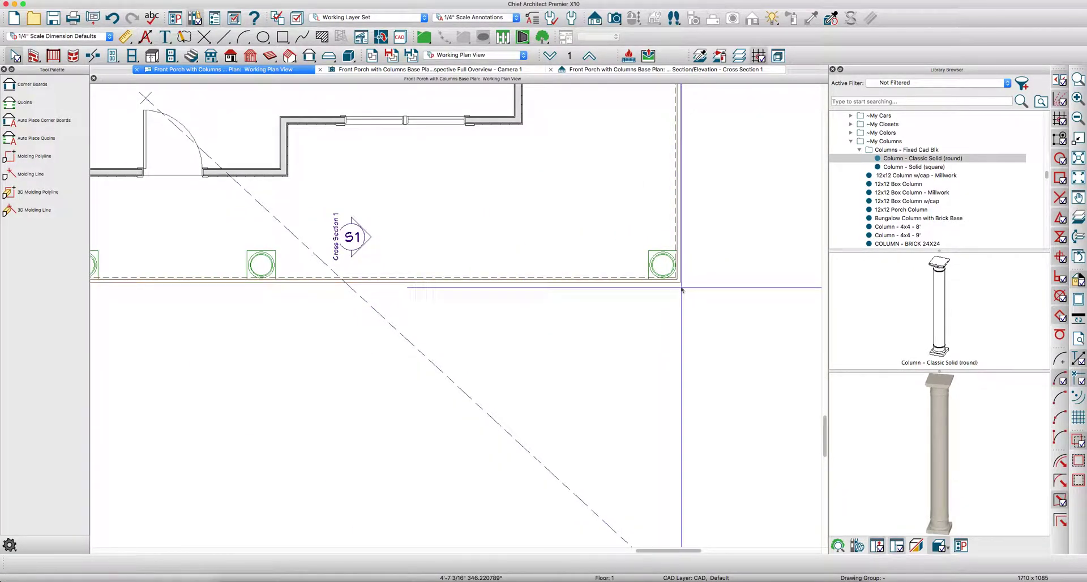
Draw a vertical CAD guide line through the corner column's center and stretch it past the porch's rear edge
key("l")
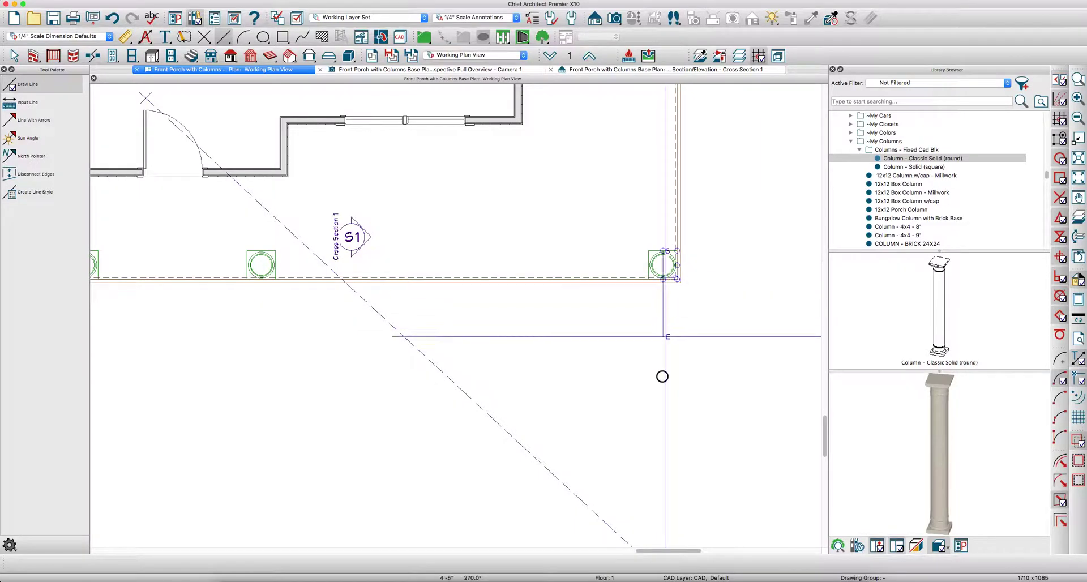
key("space")
scroll(663, 413, "down", 3)
scroll(468, 344, "down", 4)
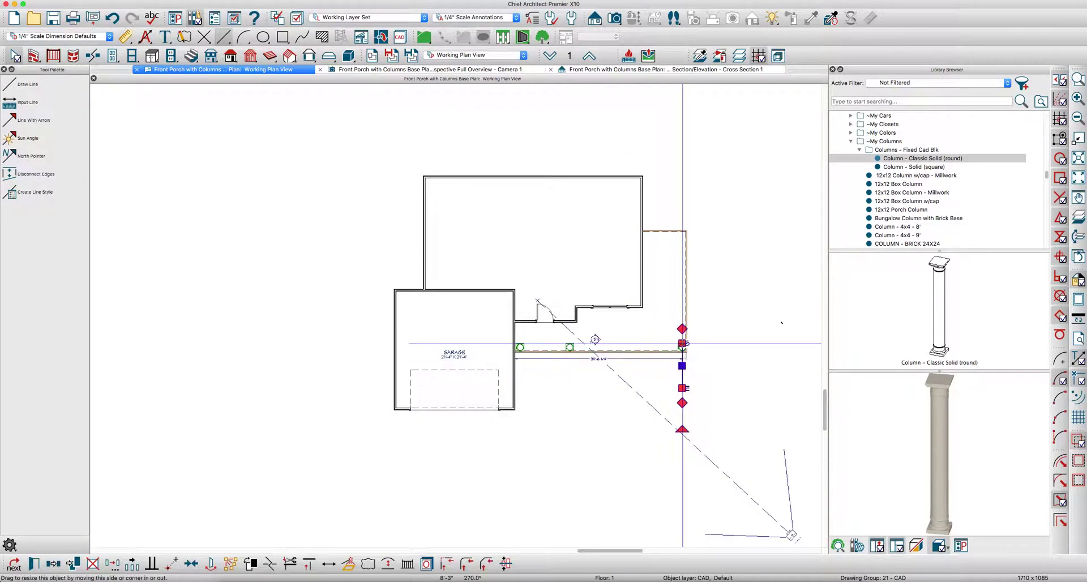
mouse_move(682, 388)
left_mouse_down()
mouse_move(691, 141)
mouse_move(683, 139)
left_mouse_up()
scroll(702, 213, "up", 3)
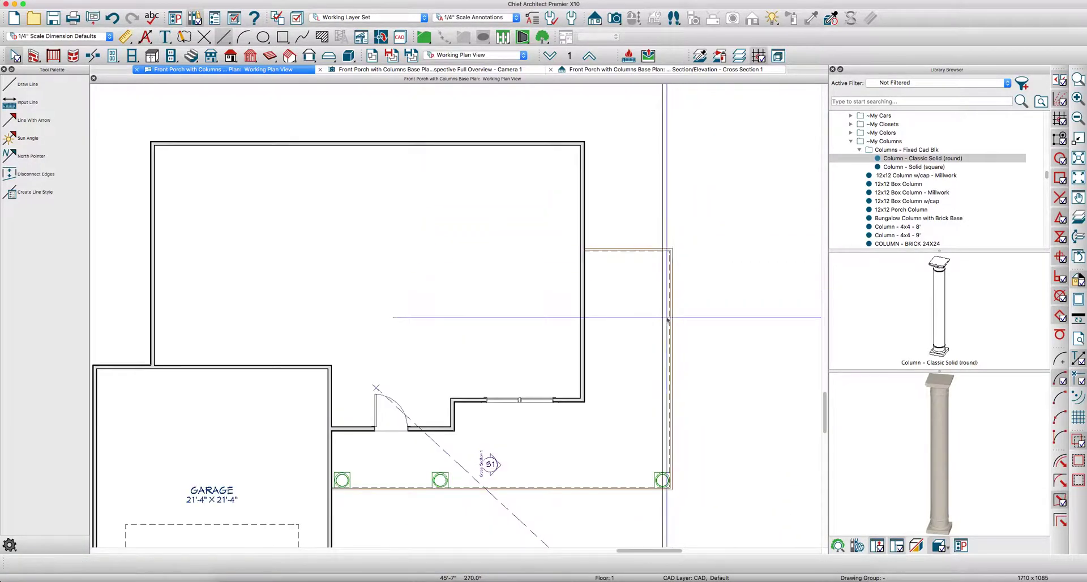
Copy the front corner column along the guide line to the porch's rear outer corner
left_click(660, 493)
left_click_drag(661, 494, 662, 251)
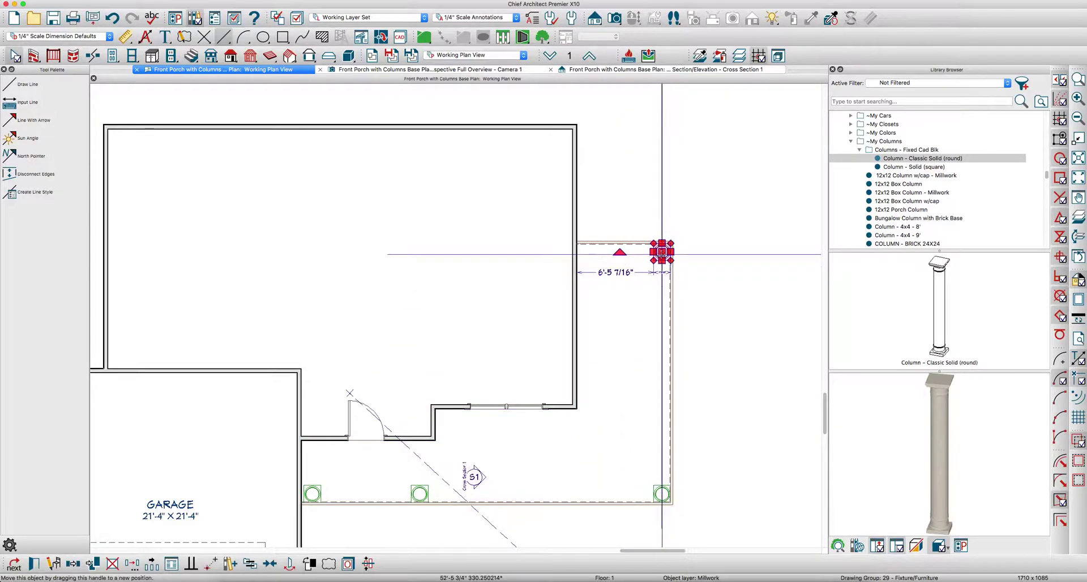
scroll(659, 254, "up", 4)
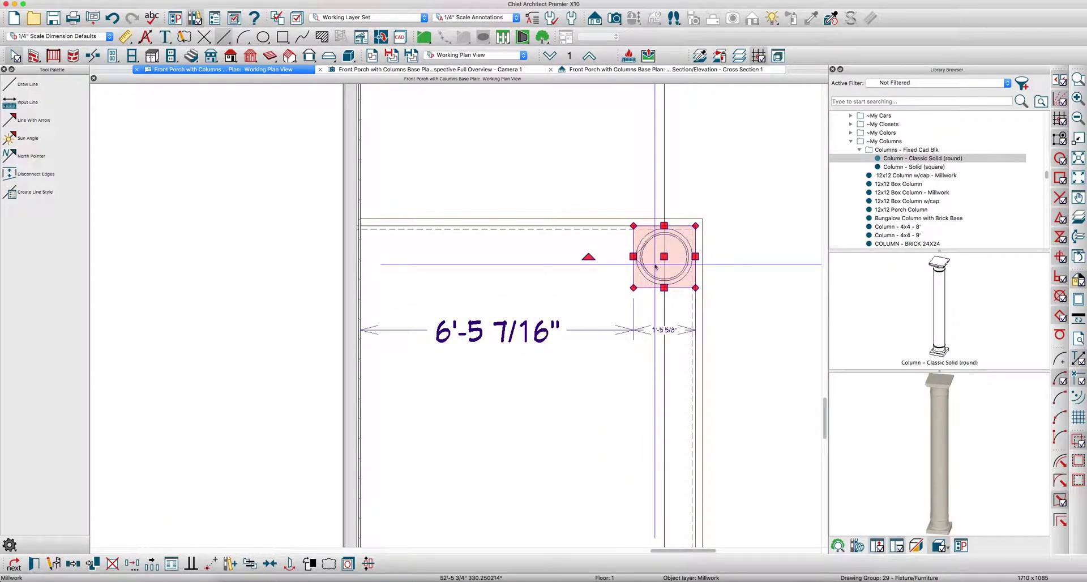
Copy the rear corner column inward along the rear porch edge and set its base 2" from the house wall
left_click_drag(664, 253, 416, 250)
scroll(386, 305, "up", 2)
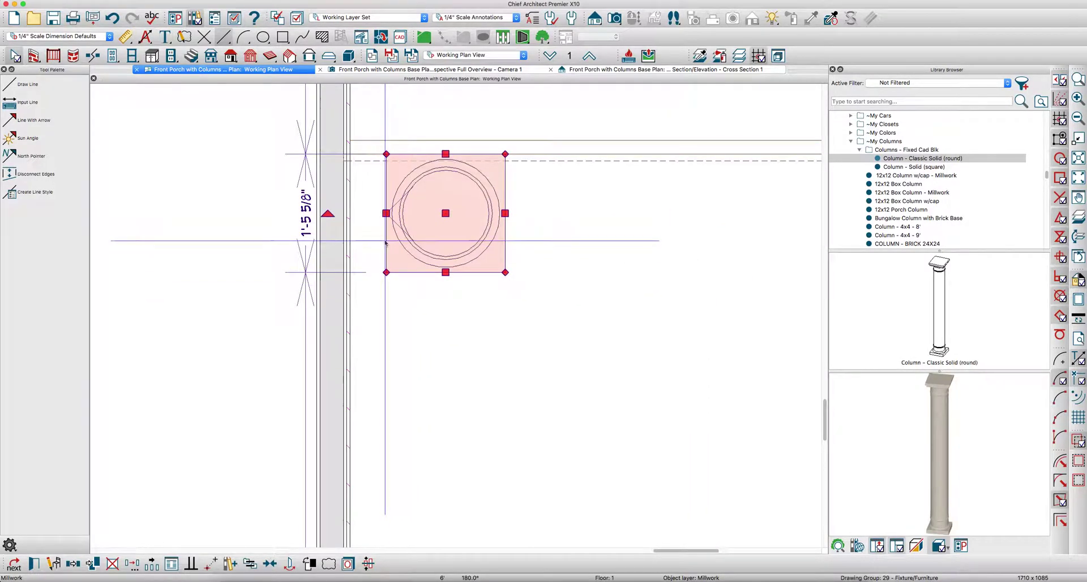
left_click(368, 350)
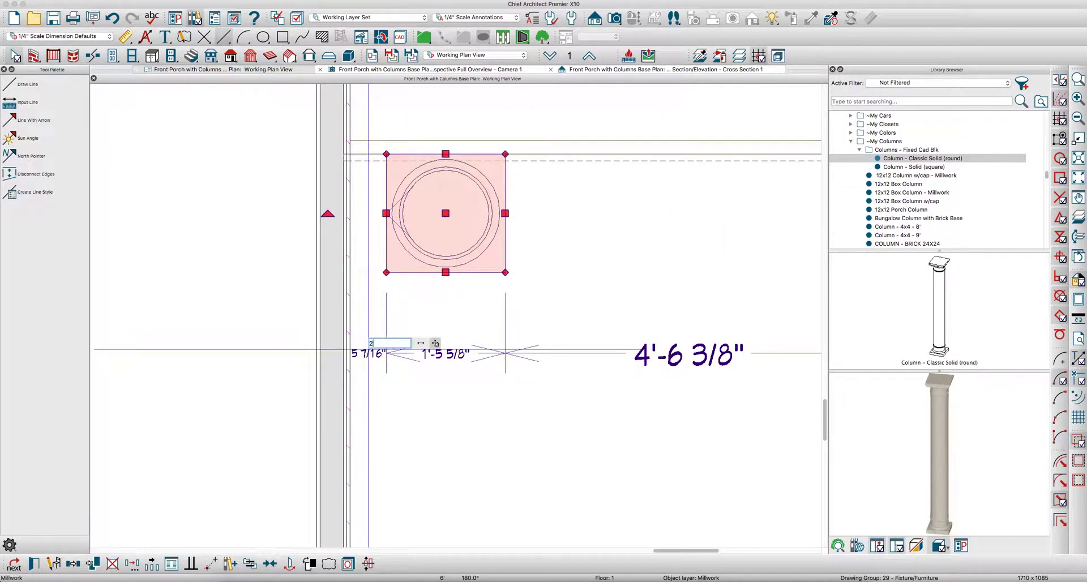
type("2")
key("Return")
Use Multiple Copy to distribute three copies evenly from the column beside the front door to the outer front corner
scroll(600, 201, "down", 5)
scroll(532, 369, "down", 2)
scroll(510, 376, "up", 2)
scroll(609, 418, "up", 1)
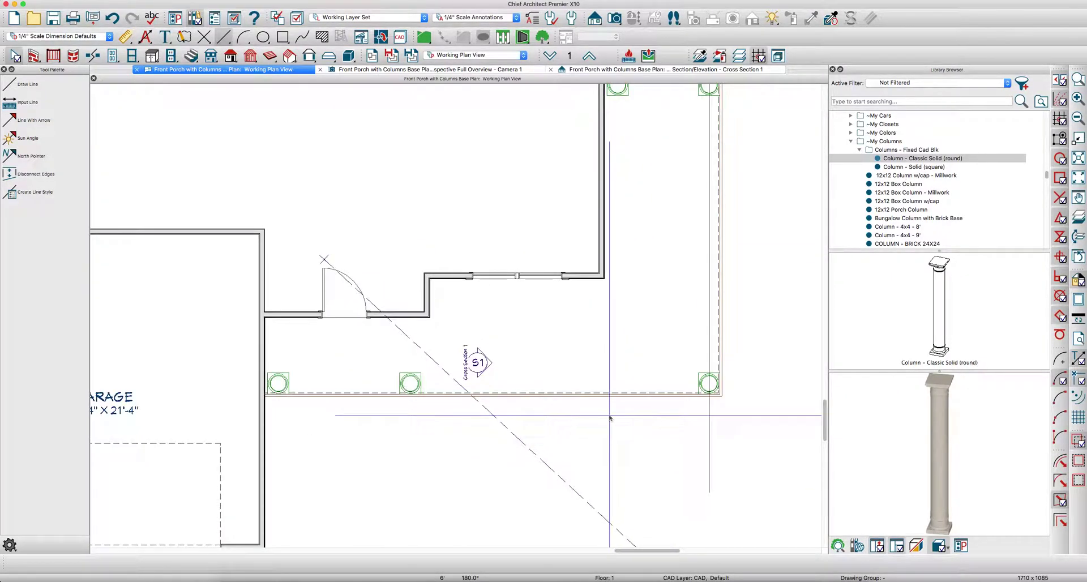
scroll(594, 418, "up", 1)
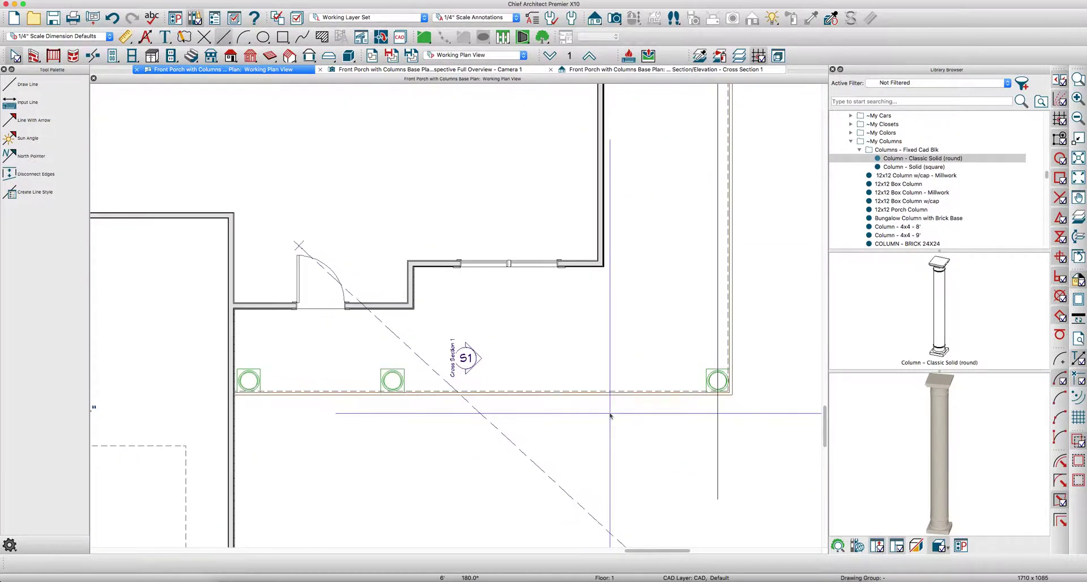
left_click(388, 378)
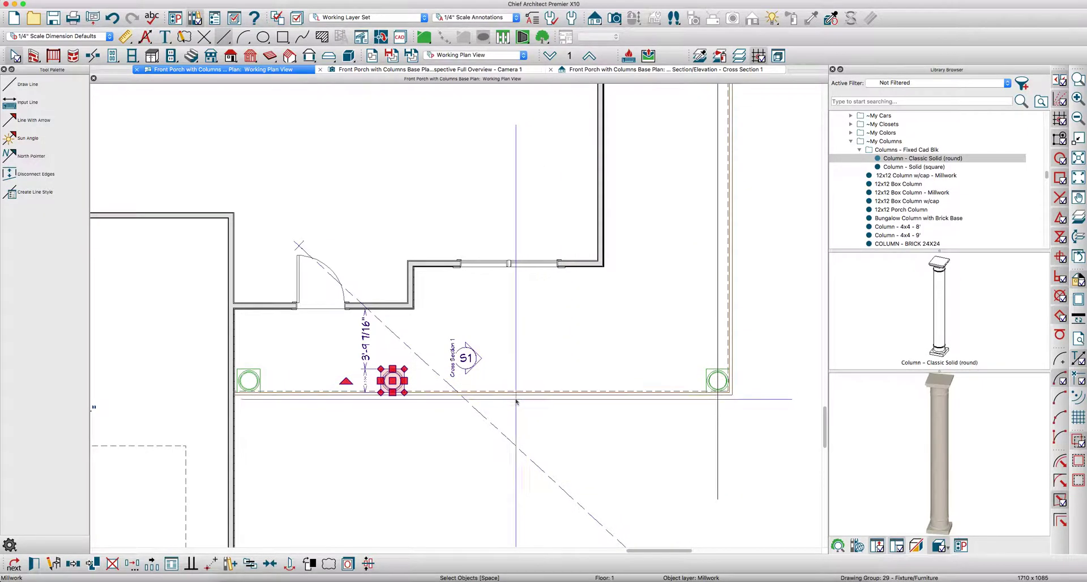
left_click(150, 568)
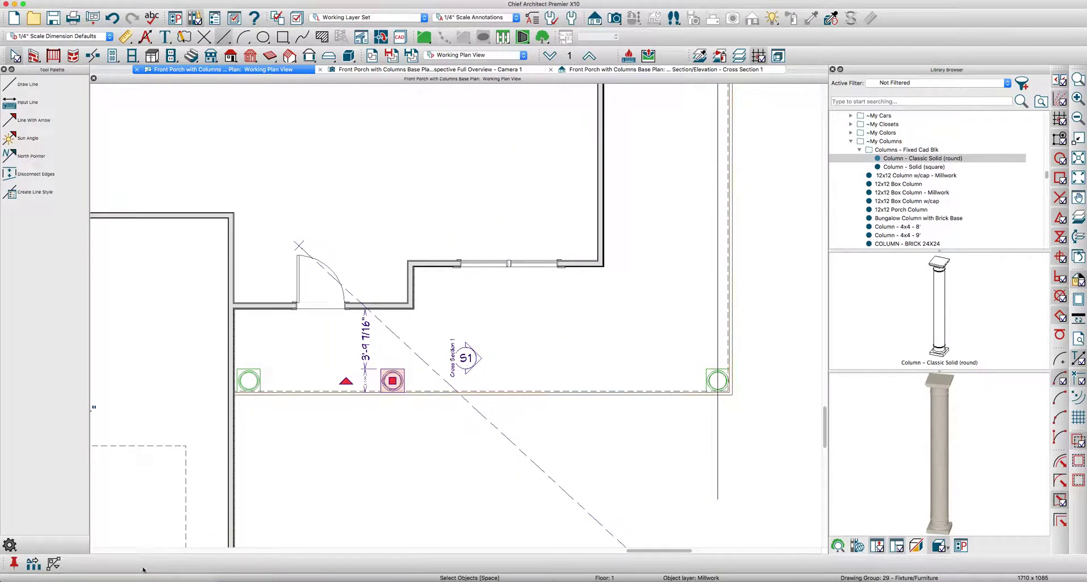
left_click(33, 564)
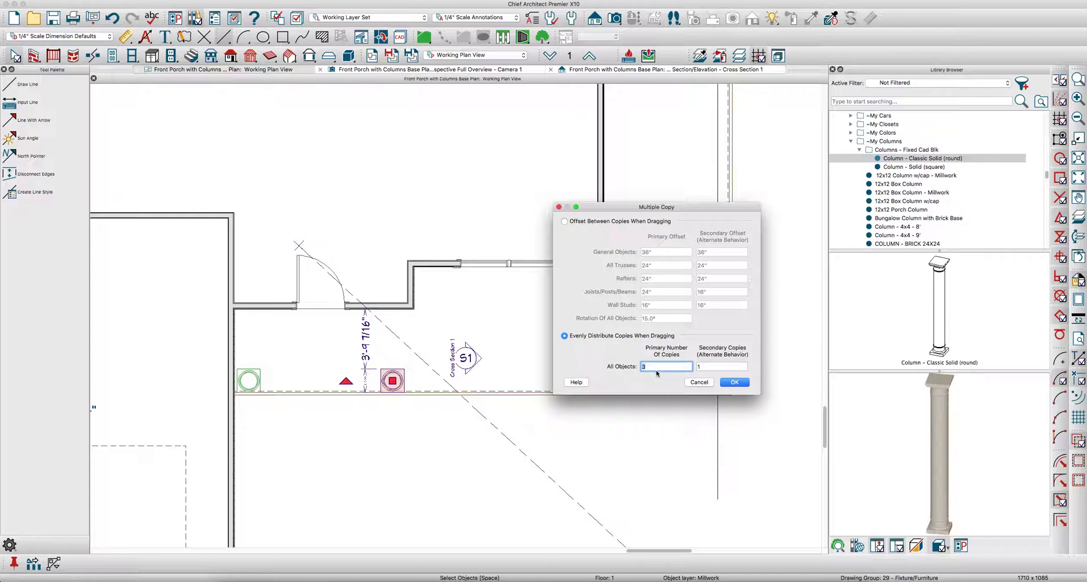
left_click(735, 382)
left_click_drag(408, 381, 724, 390)
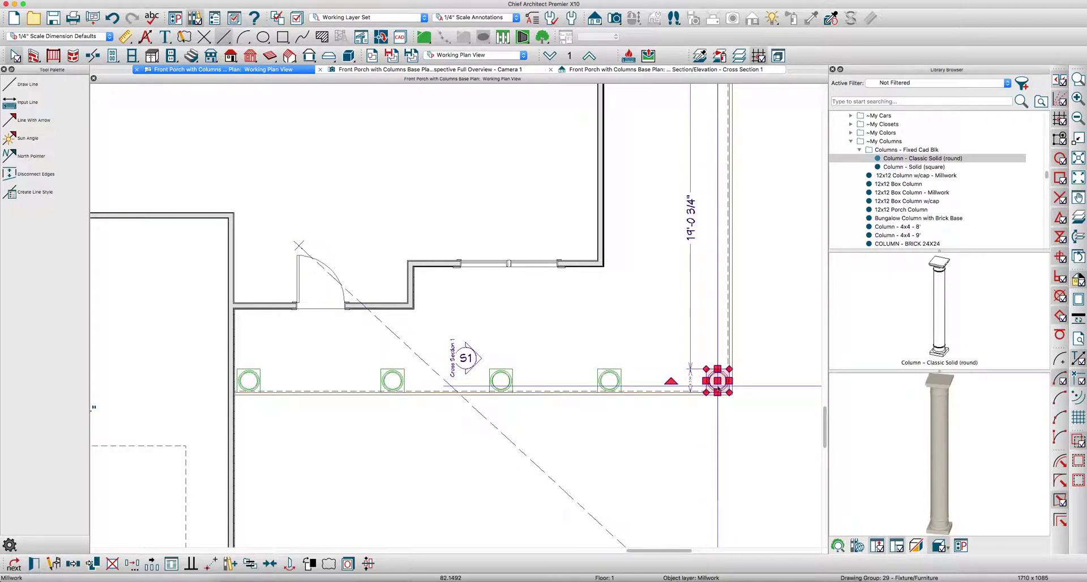
key("Escape")
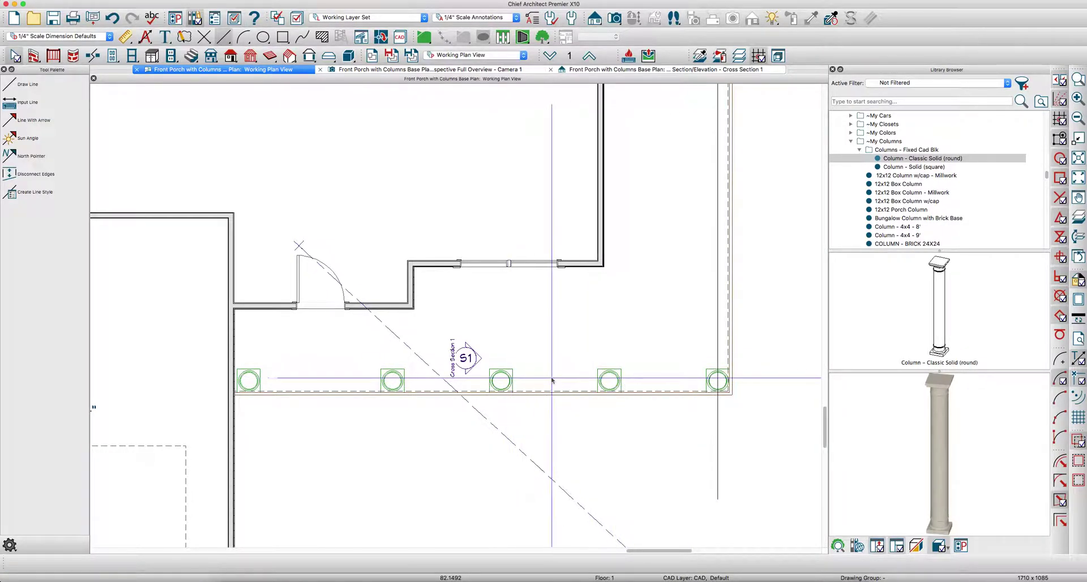
In the perspective camera view, delete every porch column except the one beside the garage
left_click(471, 71)
middle_click_drag(472, 319, 500, 306)
left_click(475, 300)
left_click(618, 305)
left_click(593, 304)
key("Delete")
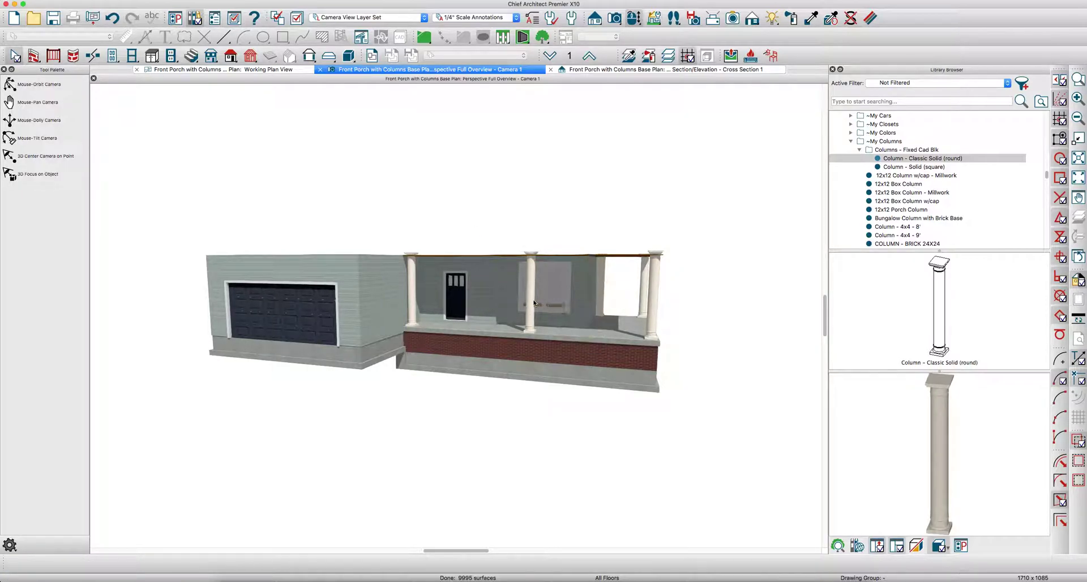
left_click(529, 304)
key("Delete")
left_click(656, 311)
key("Delete")
left_click(644, 291)
key("Delete")
left_click(603, 290)
key("Delete")
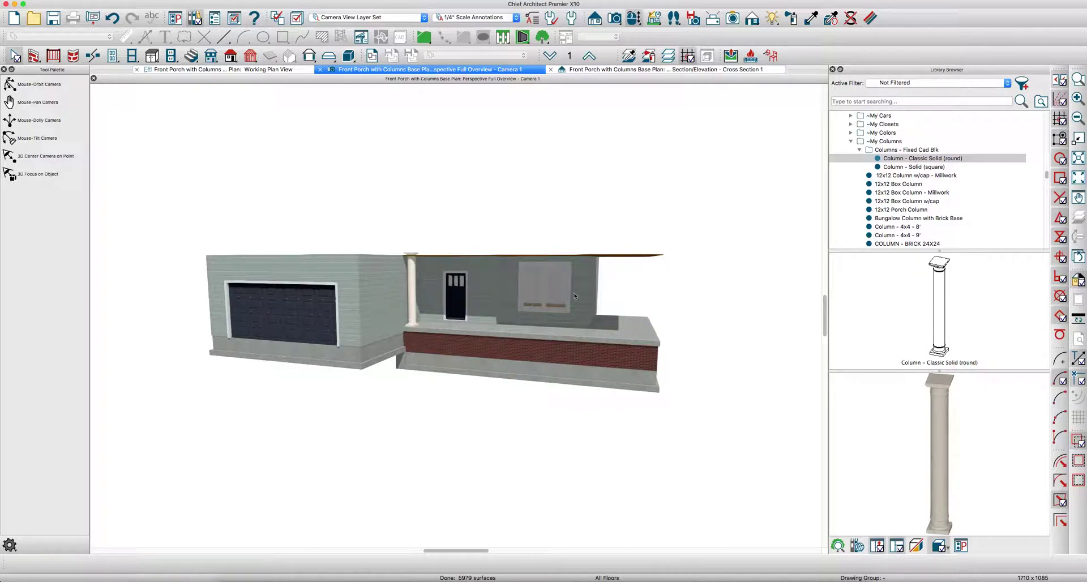
Set the remaining garage-side column's height to 97 1/8", measured from the finished floor
scroll(409, 265, "up", 5)
key("space")
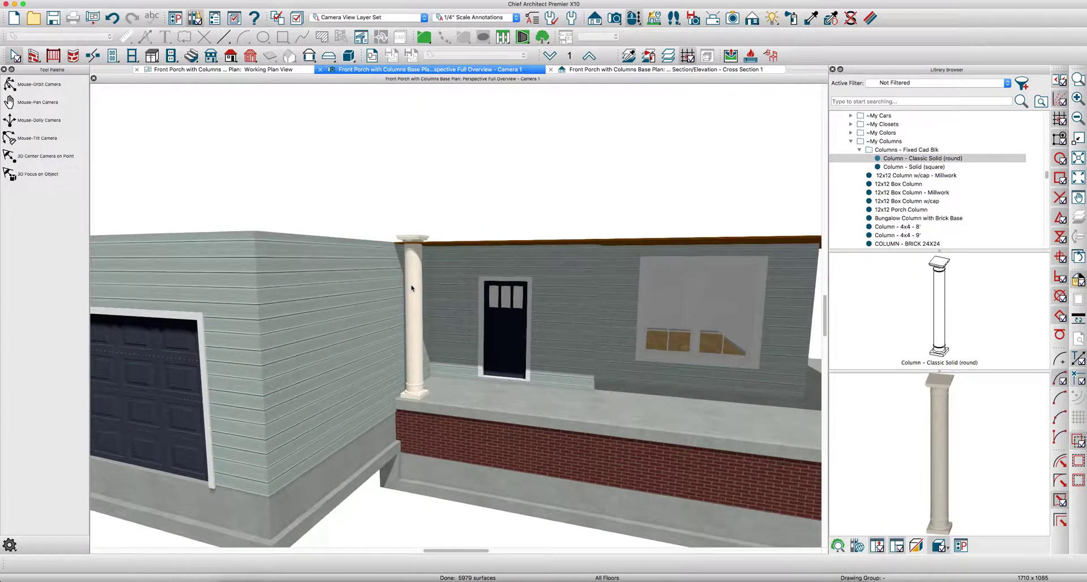
left_click(413, 287)
double_click(429, 276)
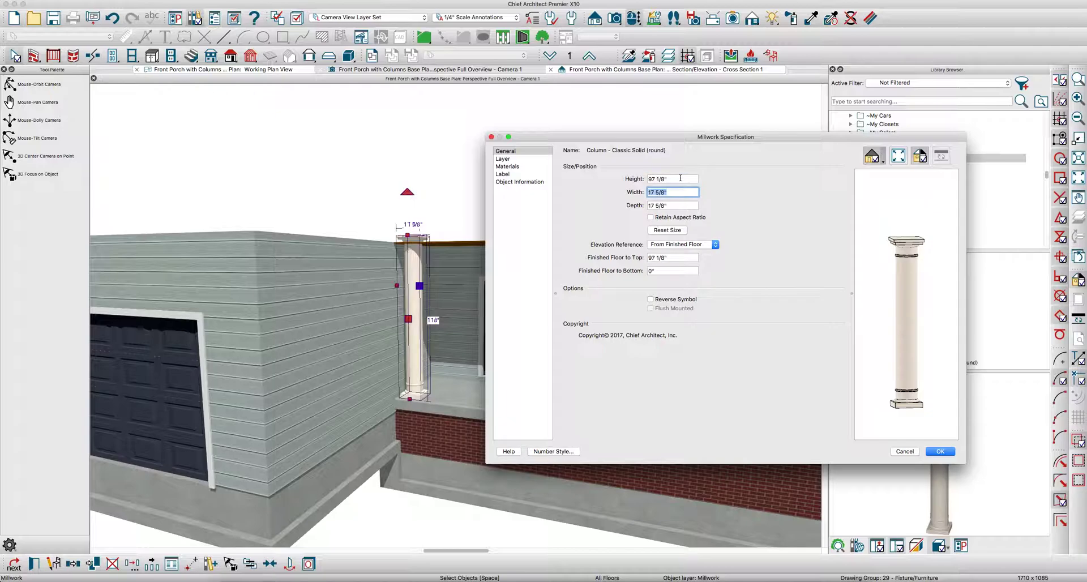
left_click(942, 453)
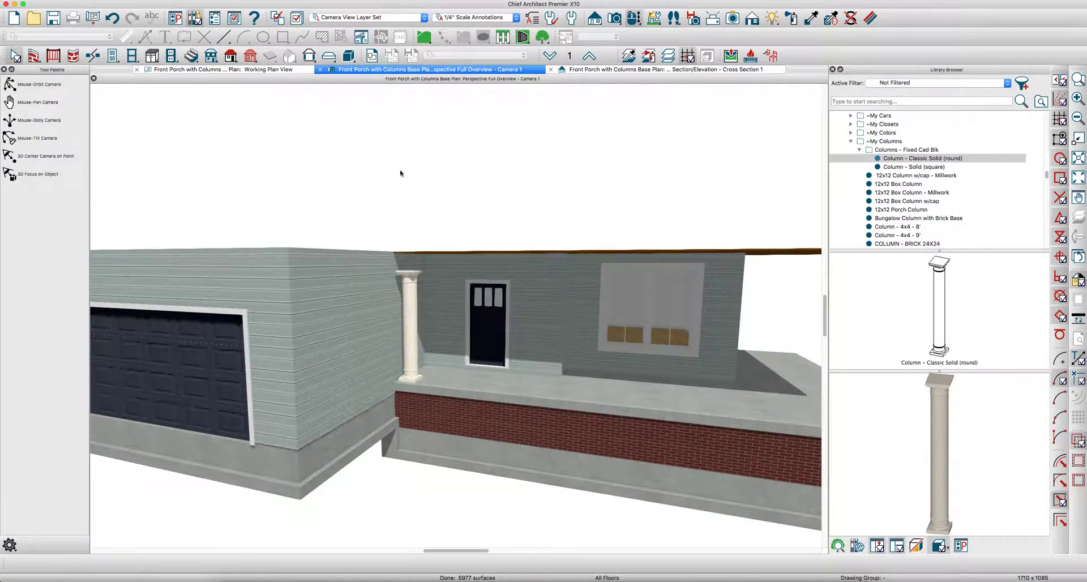
In the plan view, copy the garage-side column to the porch's outer front corner, centered on the vertical guide line
left_click(260, 71)
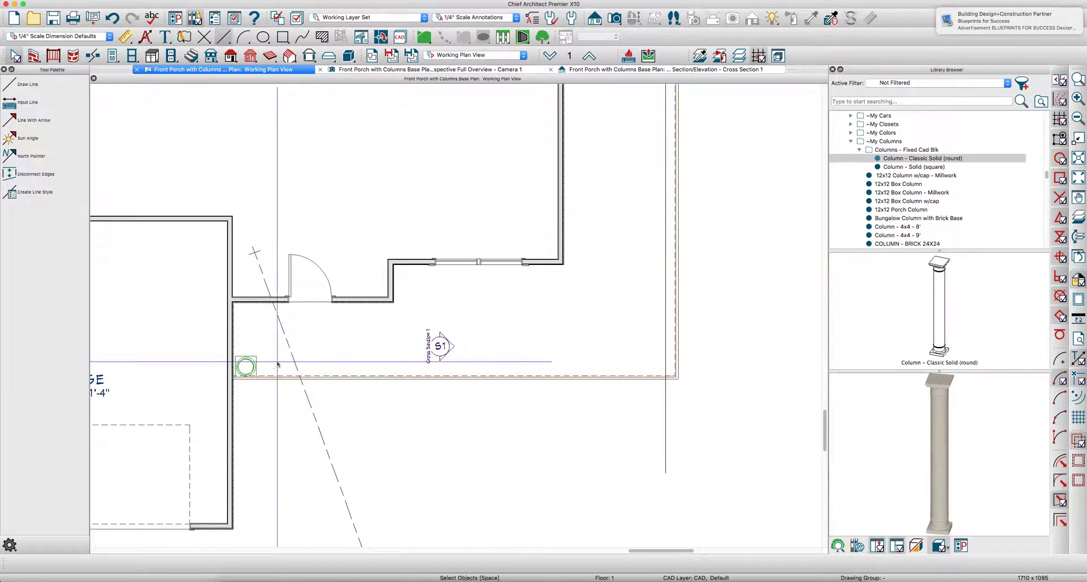
left_click(252, 364)
left_click_drag(246, 367, 662, 367)
scroll(720, 392, "up", 2)
scroll(720, 392, "up", 2)
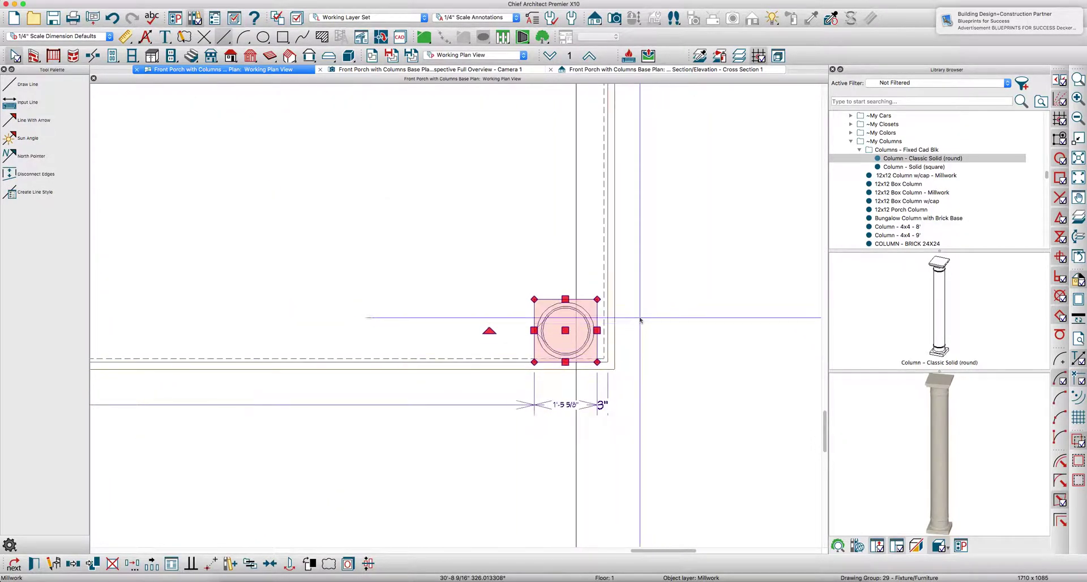
scroll(624, 314, "up", 2)
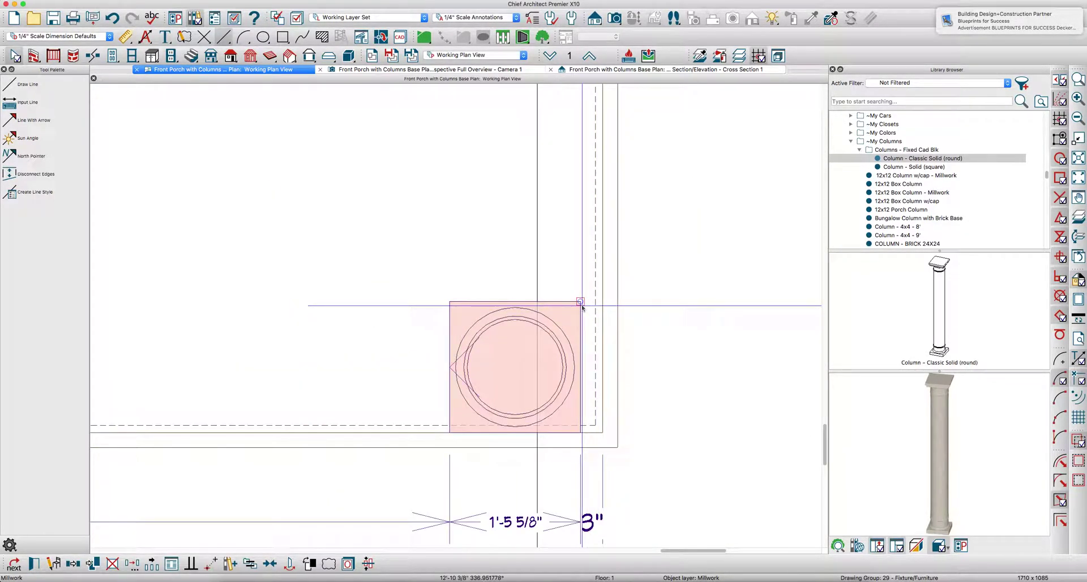
Create a mirrored copy of the garage-side column about the center of the front door
scroll(548, 362, "down", 5)
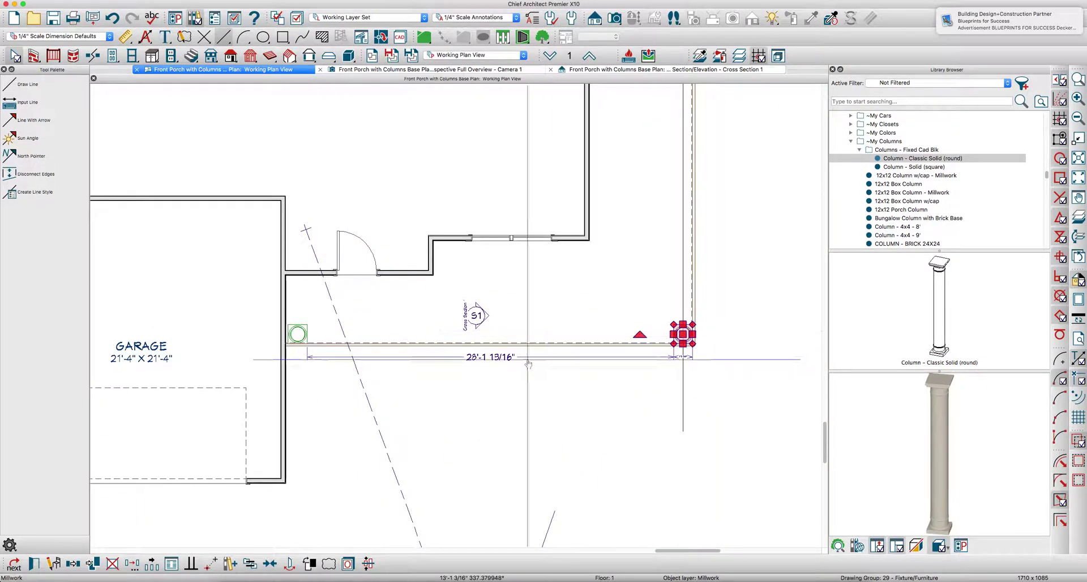
left_click(297, 335)
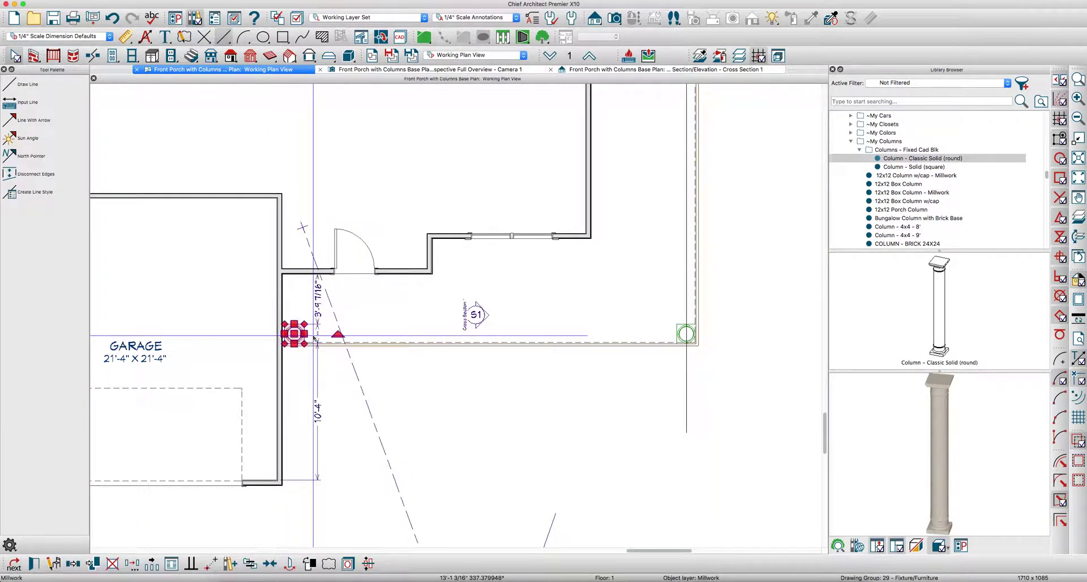
key("c")
left_click(338, 279)
scroll(395, 331, "up", 2)
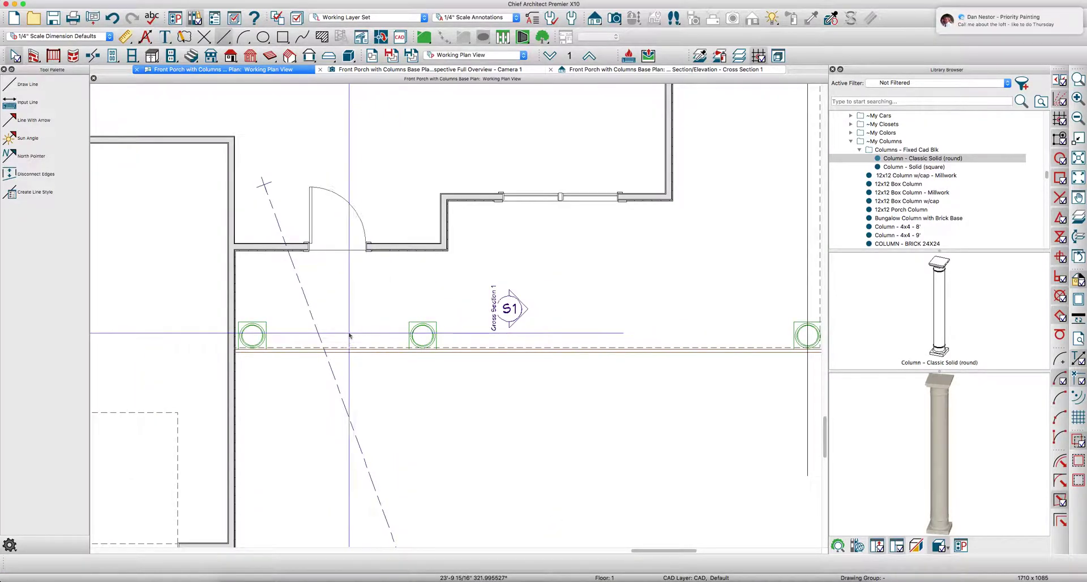
Distribute three copies of the door-side column evenly along the front edge out to the corner column
scroll(354, 336, "down", 2)
scroll(394, 303, "up", 1)
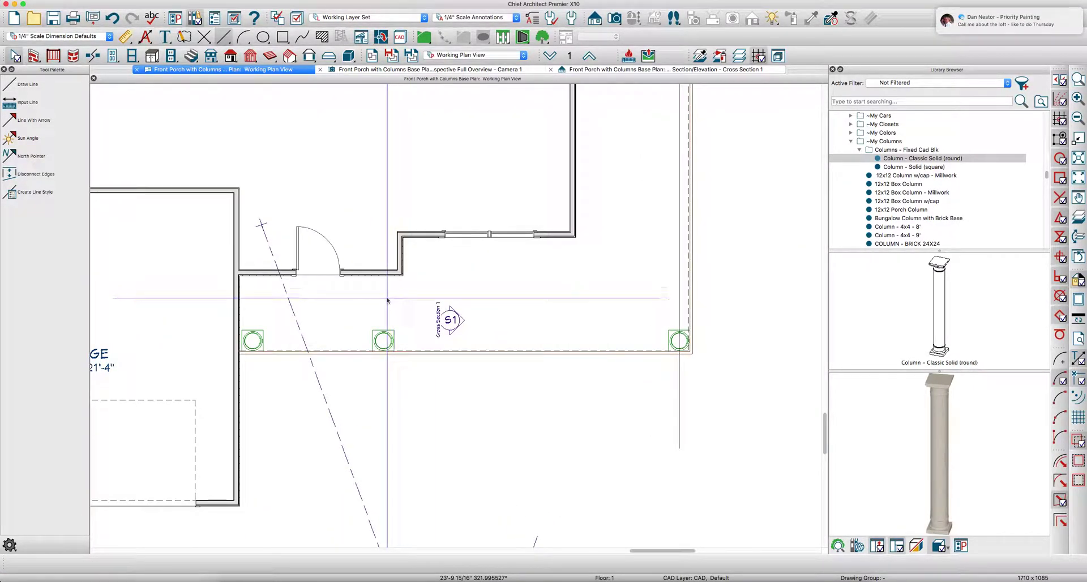
left_click(379, 337)
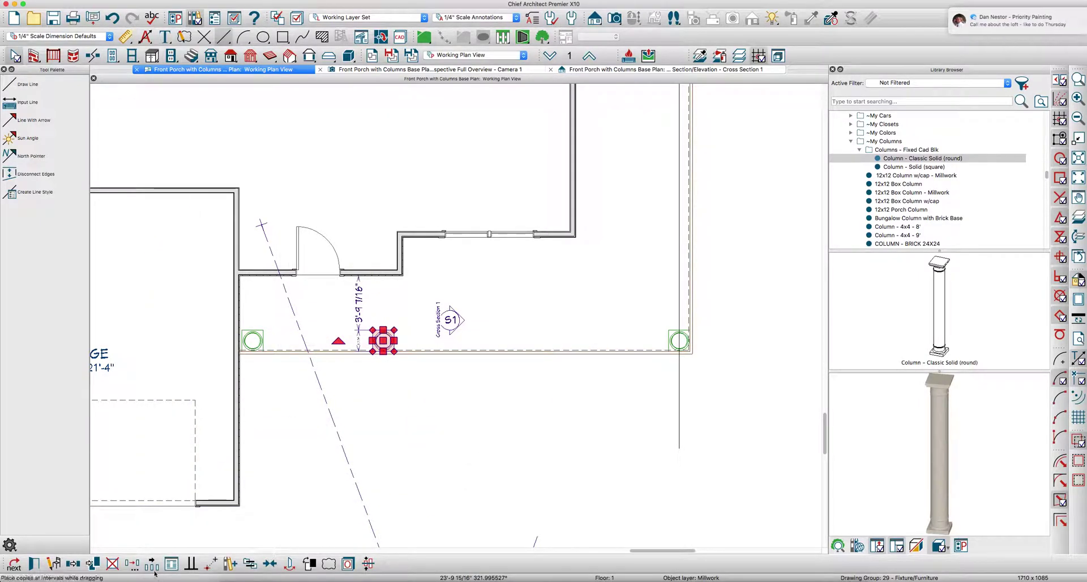
left_click_drag(383, 340, 677, 340)
Copy the front corner column along the vertical guide line to the porch's rear outer corner
scroll(553, 388, "down", 2)
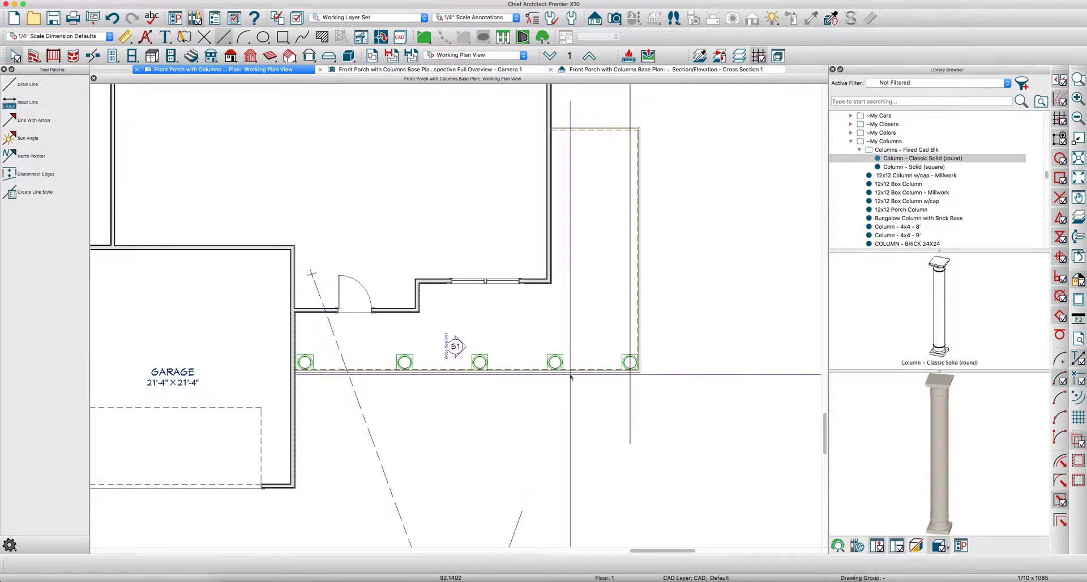
scroll(553, 389, "up", 1)
left_click(630, 367)
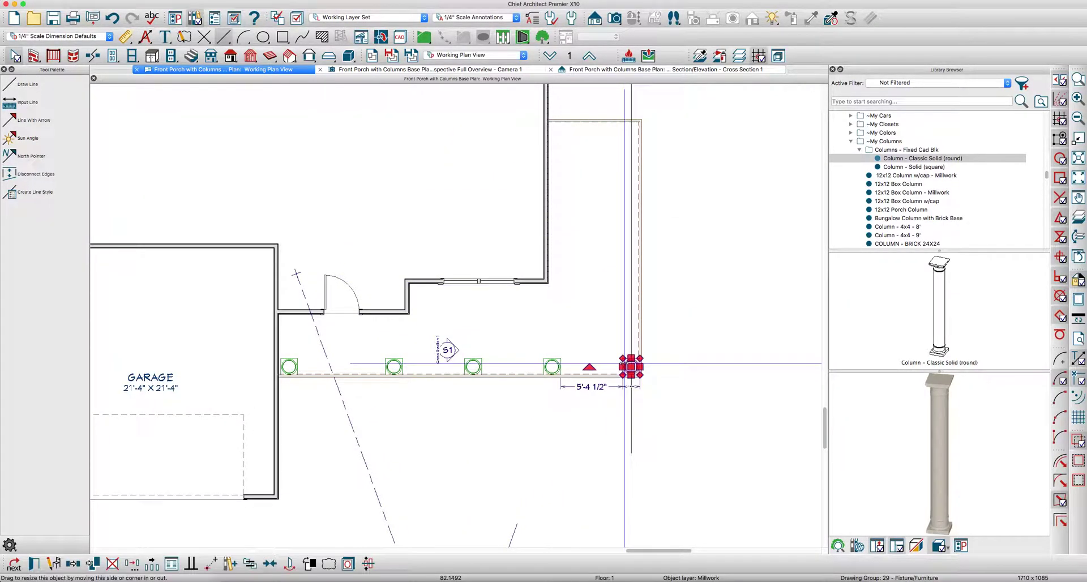
key("Escape")
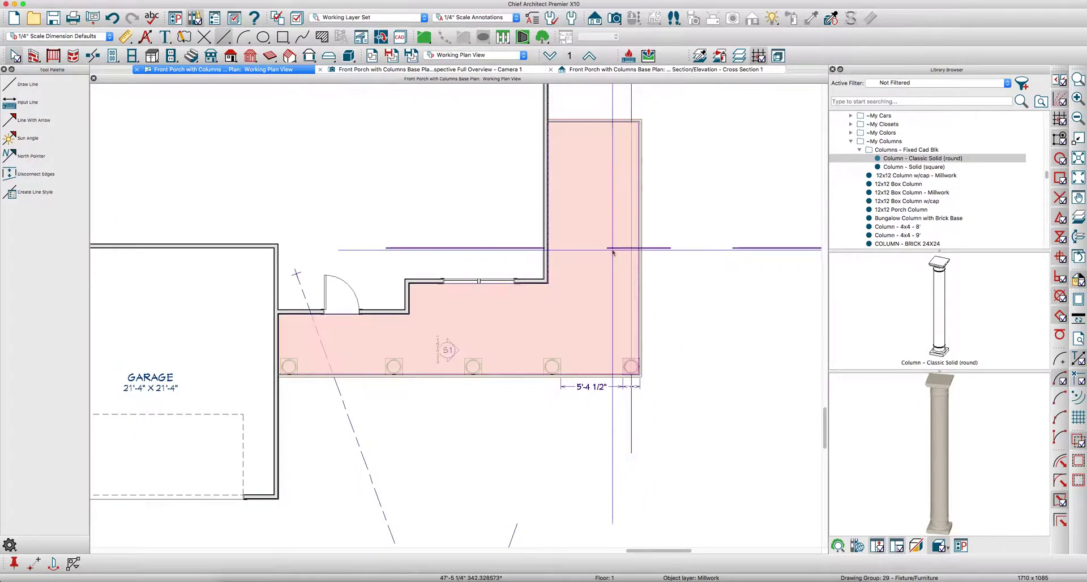
left_click(628, 127)
Copy the rear corner column to the house side of the rear porch edge, with its base 2" from the wall
scroll(628, 128, "up", 3)
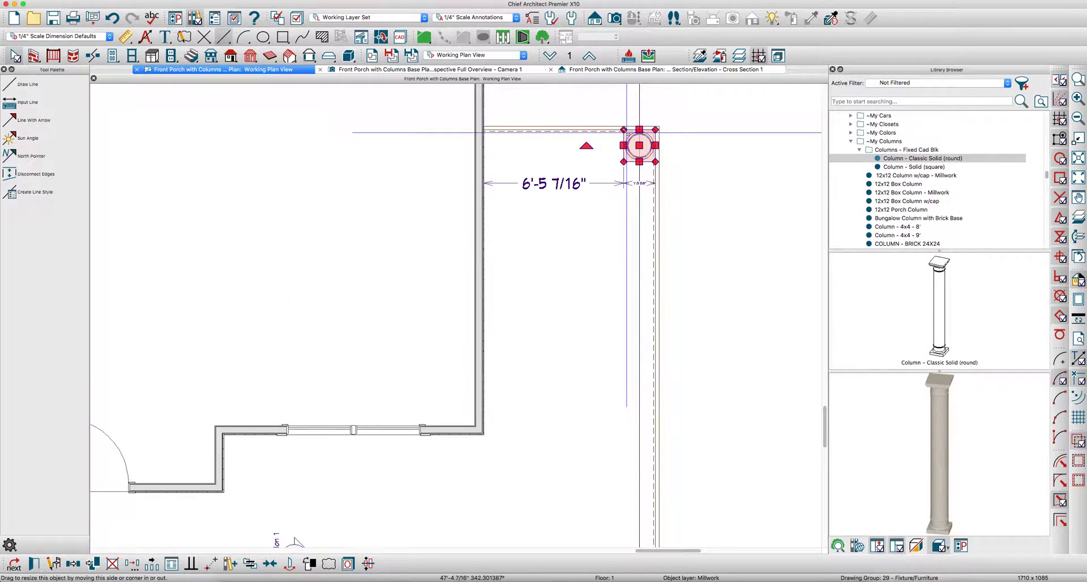
scroll(639, 146, "up", 2)
left_click_drag(639, 147, 449, 139)
scroll(439, 144, "up", 3)
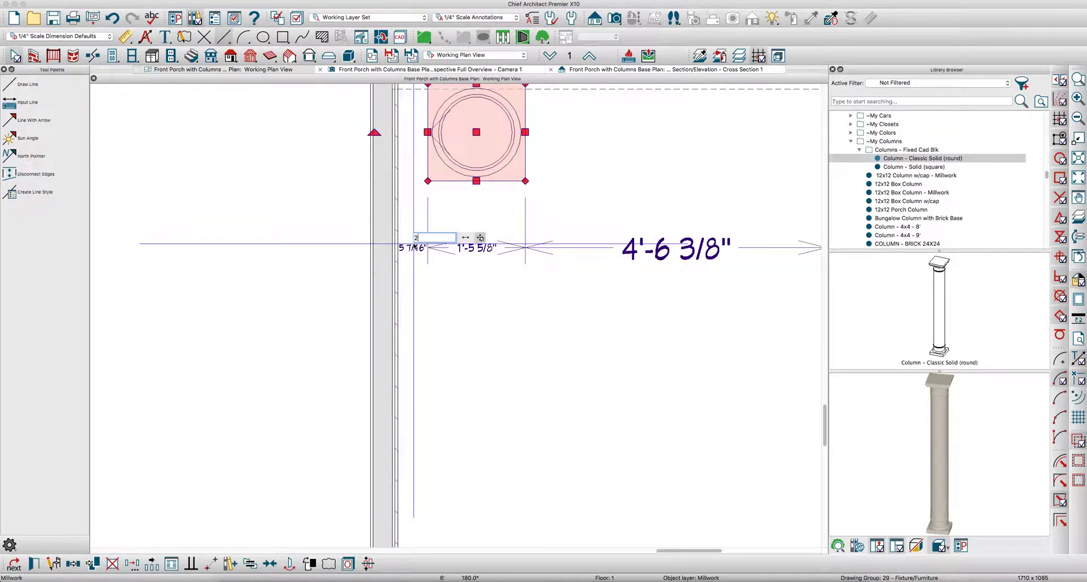
key("Return")
scroll(414, 247, "down", 4)
scroll(610, 179, "down", 2)
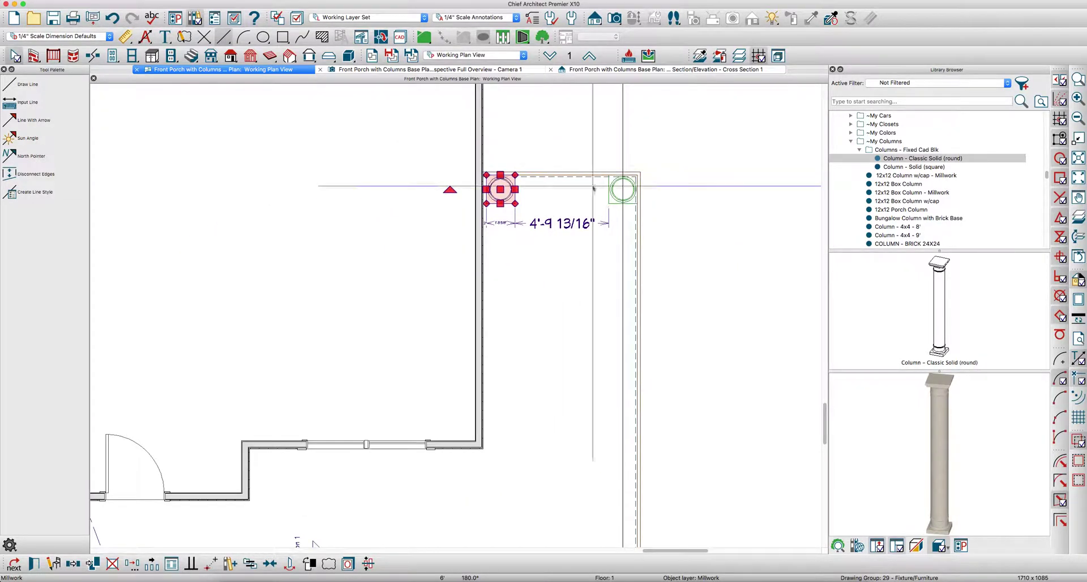
scroll(610, 179, "down", 1)
left_click(595, 519)
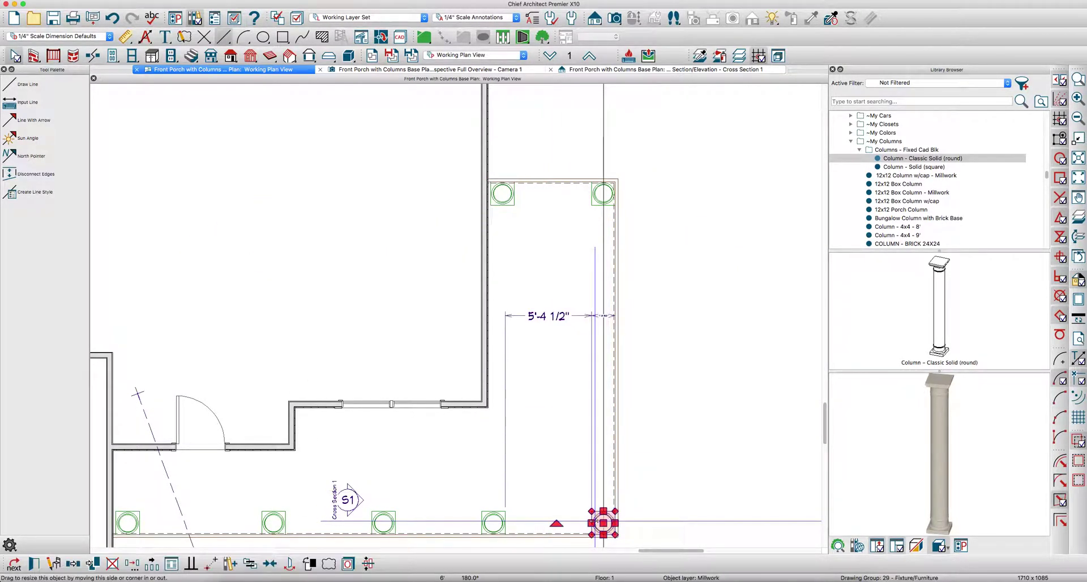
scroll(374, 513, "down", 1)
scroll(377, 509, "up", 1)
scroll(378, 510, "up", 4)
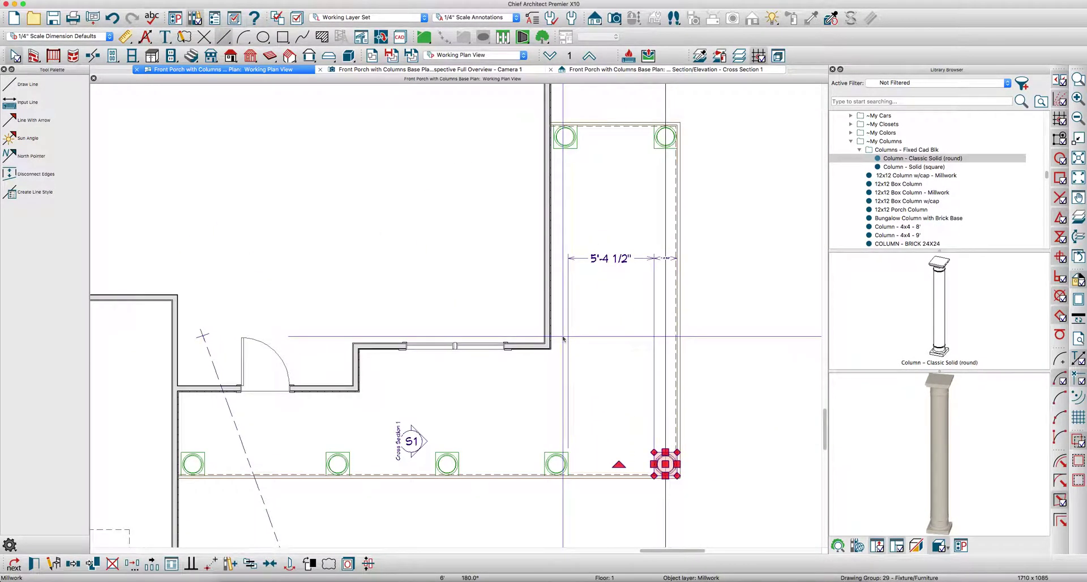
key("Escape")
Move the middle front column toward the door-side column and set the gap between their bases to 12"
left_click(477, 437)
left_click_drag(487, 444, 366, 445)
scroll(366, 446, "up", 3)
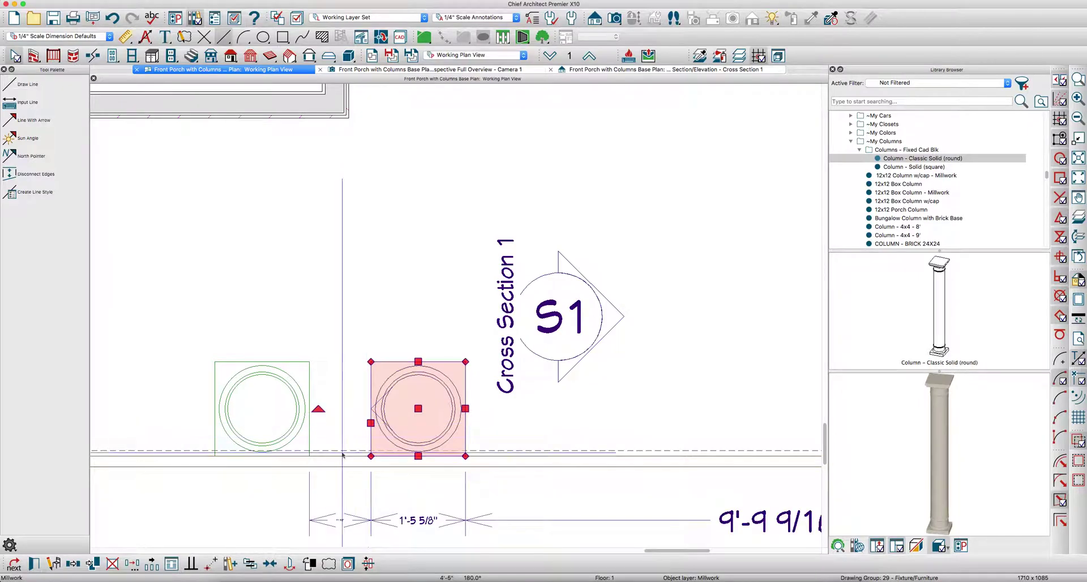
left_click(340, 519)
type("12")
key("Return")
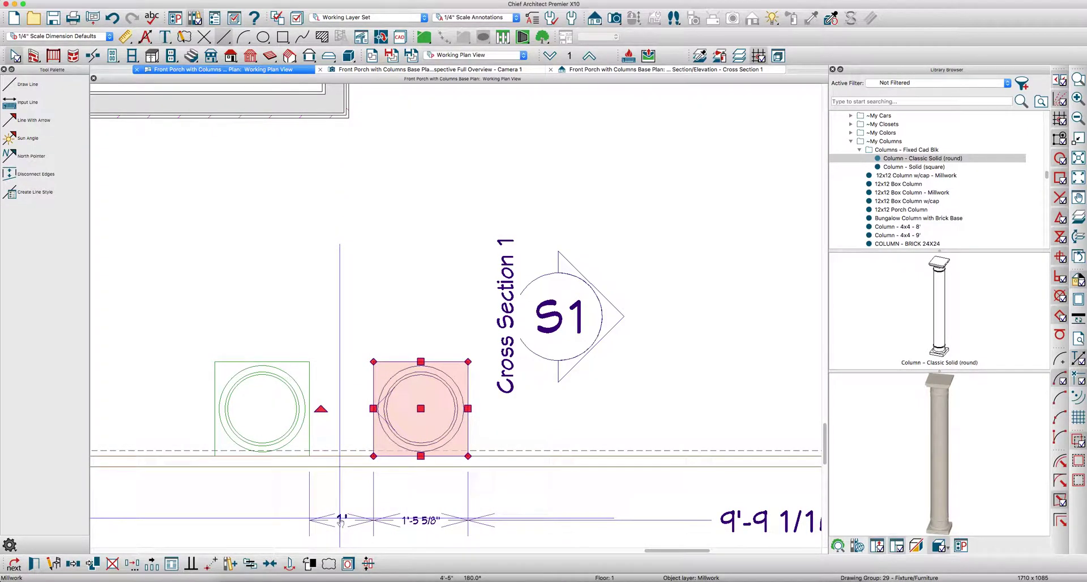
Move the remaining intermediate front column to leave a 12" gap between its base and the outer corner column's base
scroll(494, 418, "down", 3)
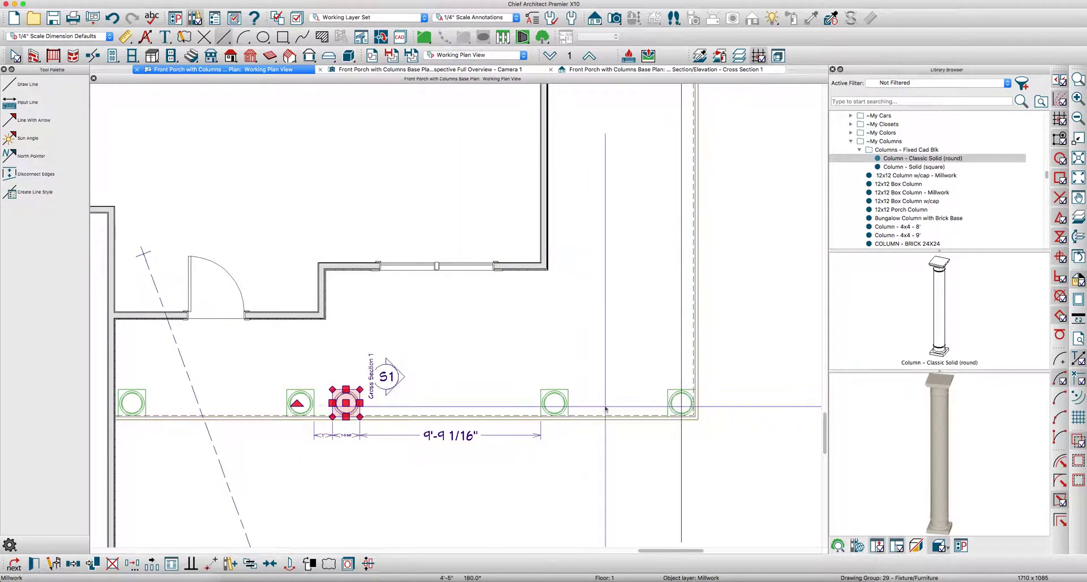
left_click(554, 403)
left_click(599, 435)
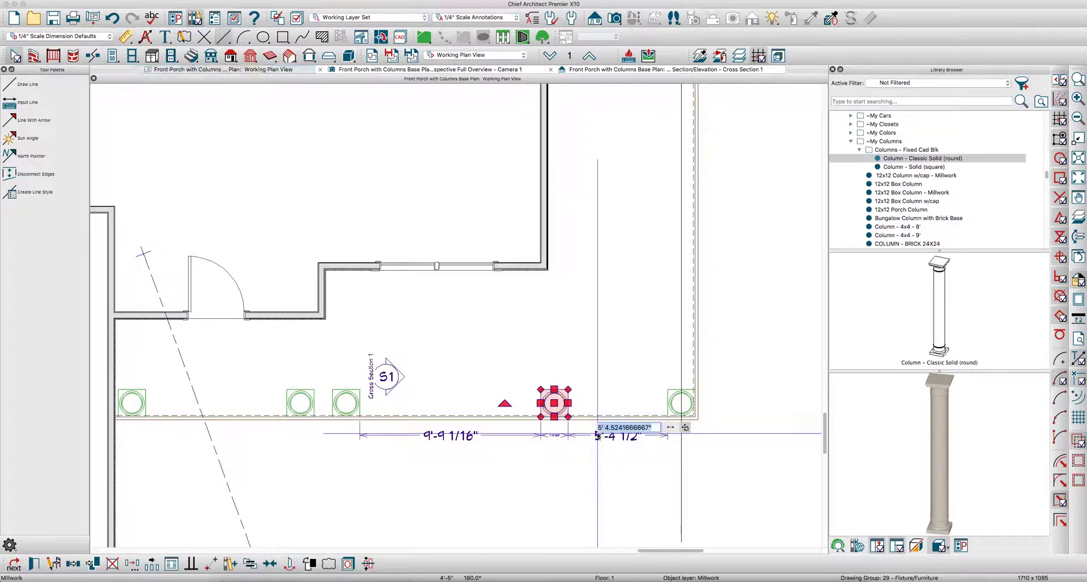
type("12")
key("Return")
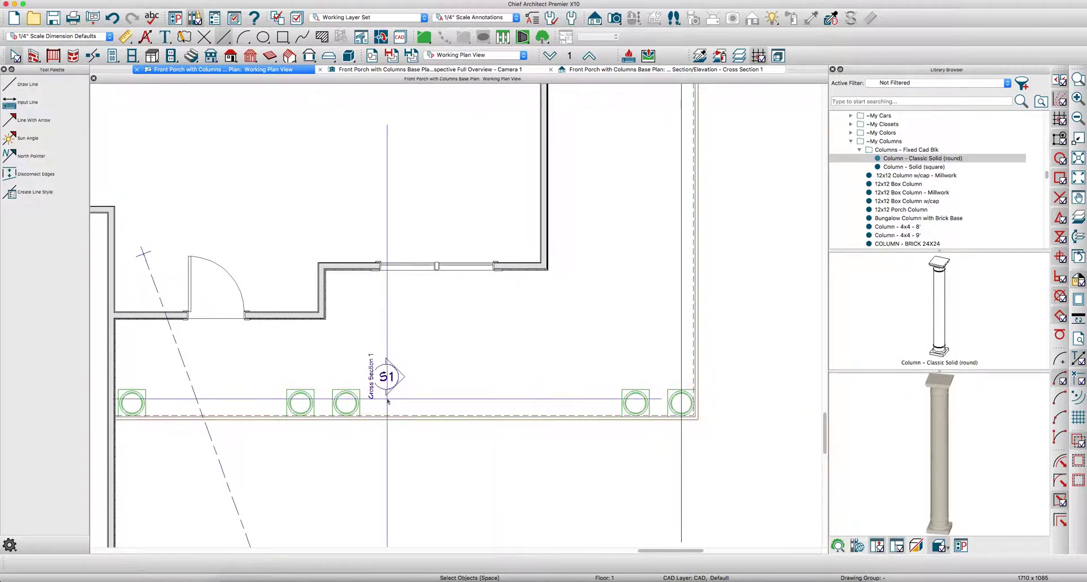
Copy a front column into the space between the two pairs and draw a reference rectangle between the pairs with a vertical center line
left_click(360, 406)
left_click_drag(360, 403, 486, 401)
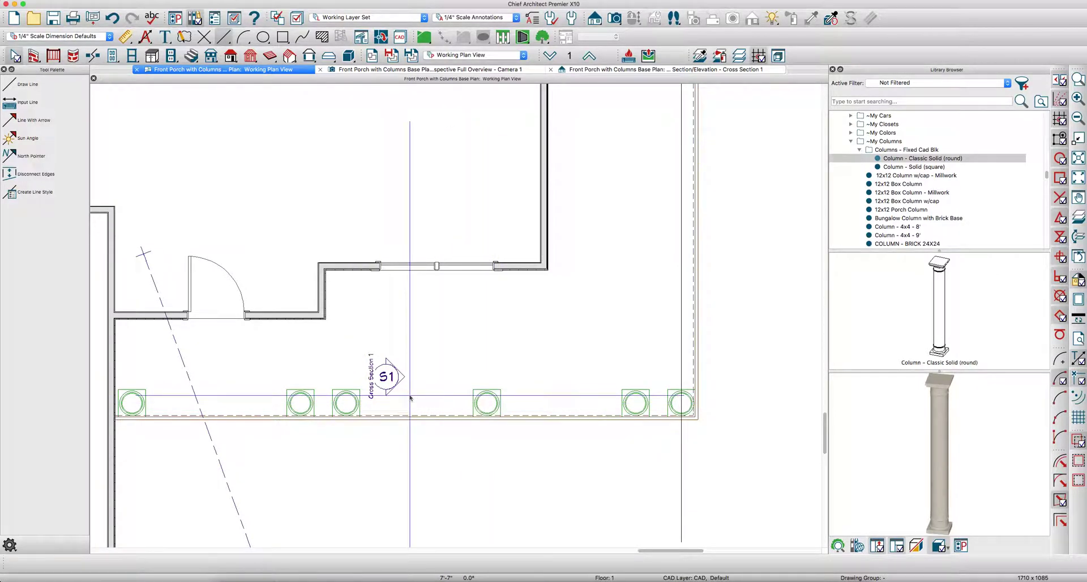
key("r")
mouse_move(364, 386)
left_mouse_down()
mouse_move(617, 383)
mouse_move(622, 354)
left_mouse_up()
key("l")
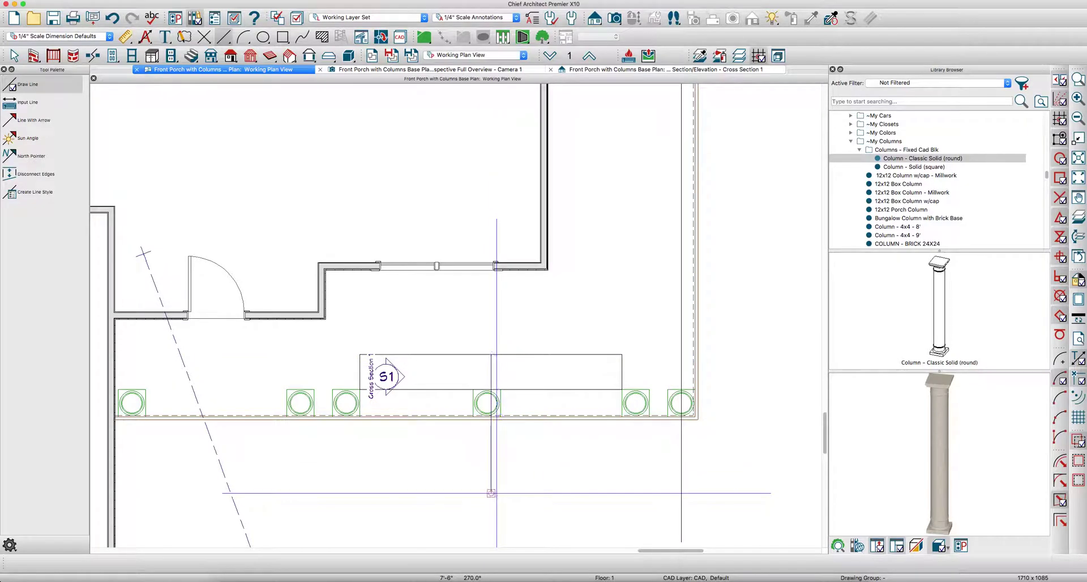
Center the copied front column on the vertical reference line and delete the reference rectangle
key("space")
left_click(488, 403)
left_click_drag(491, 404, 495, 403)
key("space")
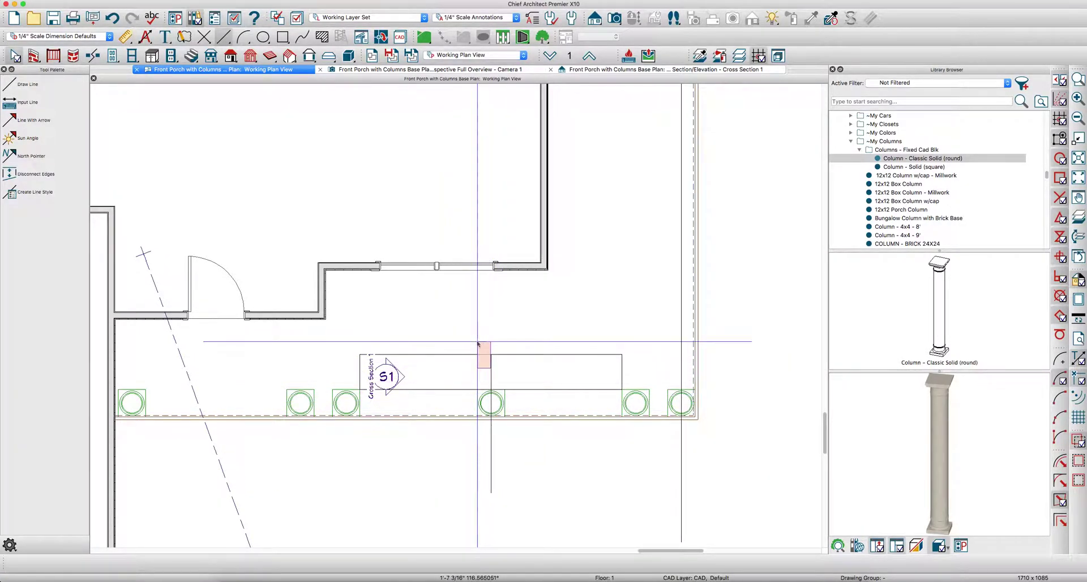
left_click(477, 341)
key("Delete")
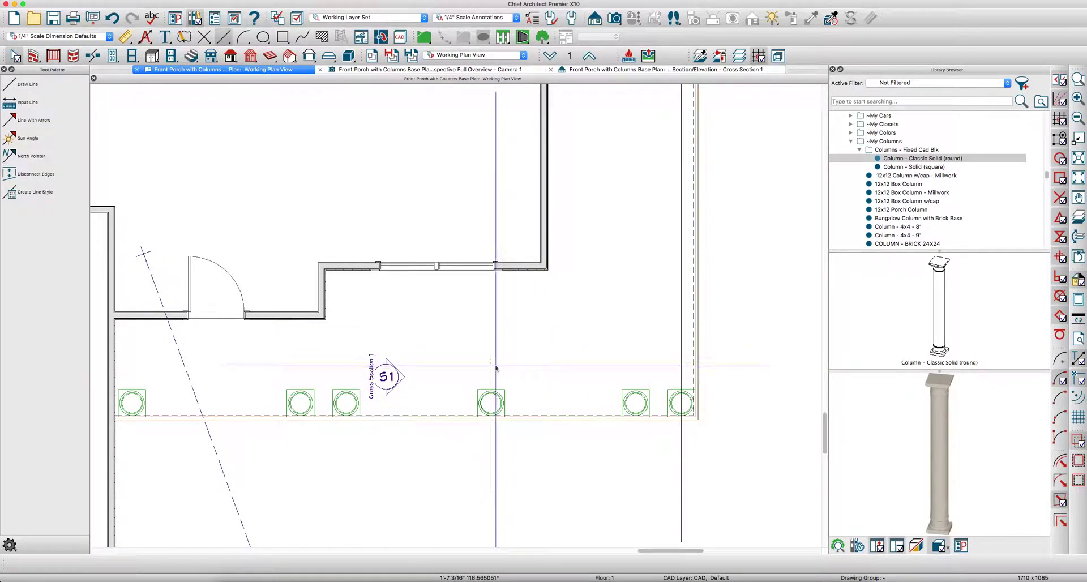
Copy the front outer corner column rearward along the guide line and set its gap to match the front column pairs
left_click(491, 71)
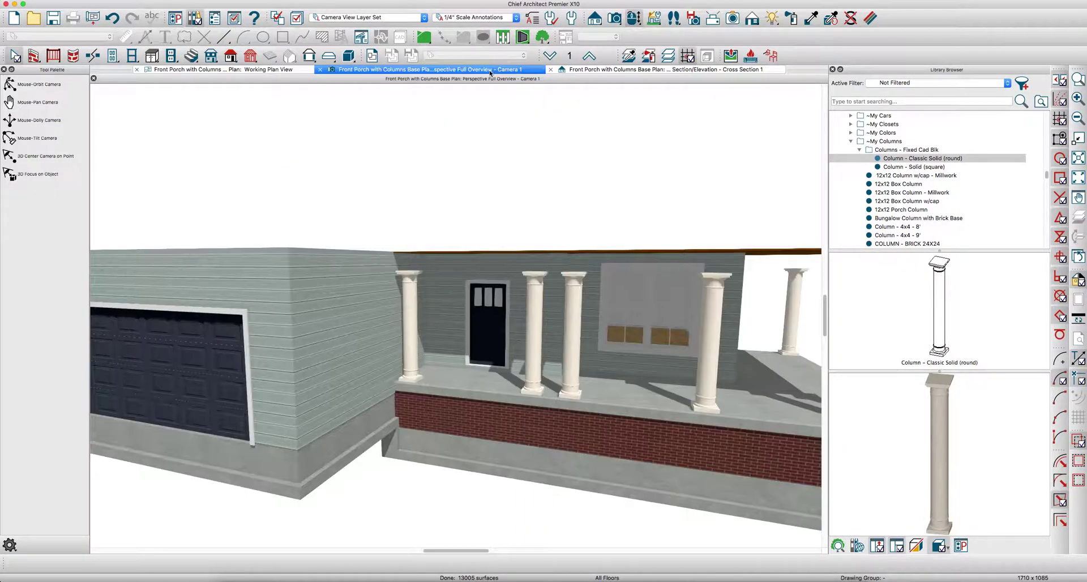
scroll(567, 289, "up", 3)
left_click_drag(567, 289, 537, 324)
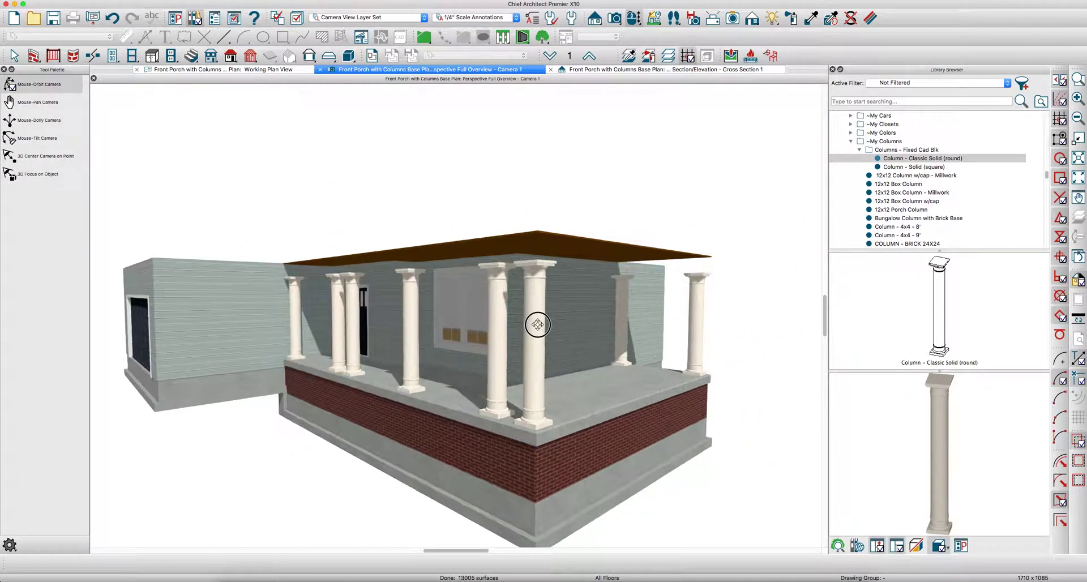
left_click(283, 70)
scroll(550, 386, "down", 3)
scroll(611, 396, "up", 3)
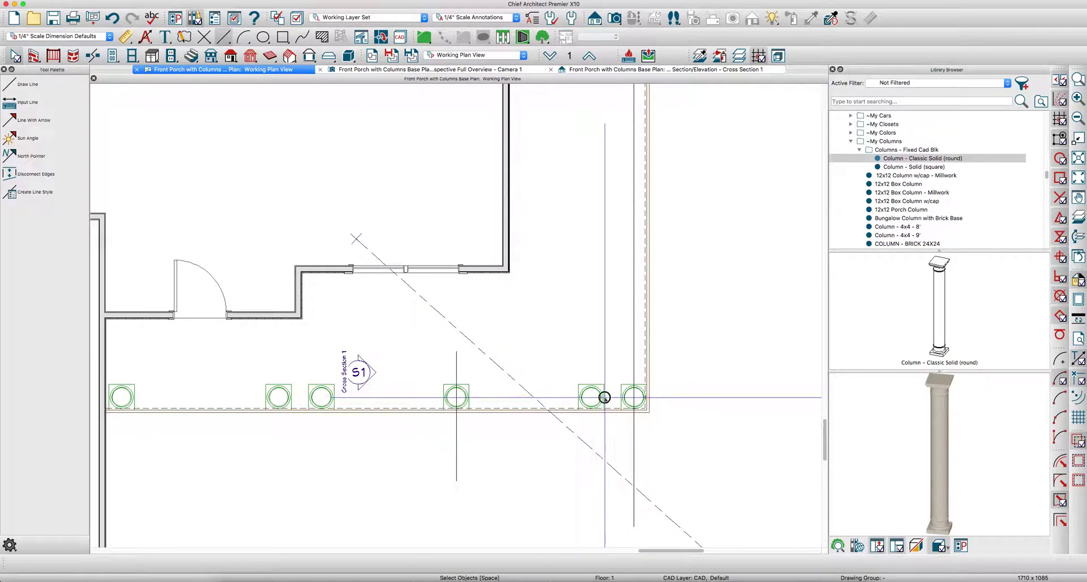
left_click(603, 399)
scroll(605, 400, "up", 2)
scroll(607, 402, "down", 3)
scroll(612, 403, "up", 1)
left_click_drag(623, 399, 625, 285)
scroll(624, 399, "up", 3)
left_click(606, 306)
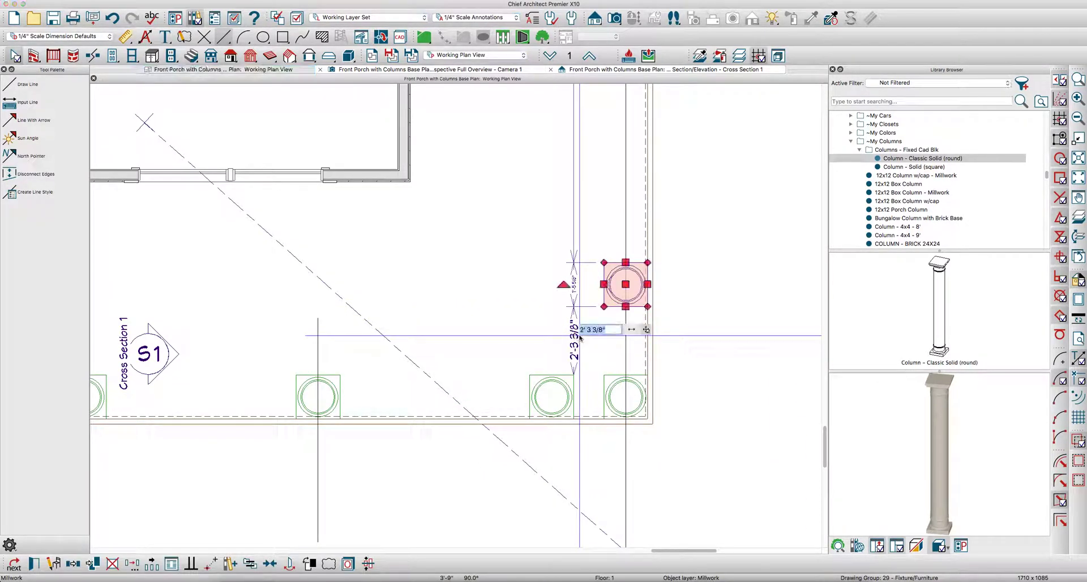
key("Return")
Copy the paired side column along the guide line to sit beside the rear outer corner column
scroll(583, 351, "down", 3)
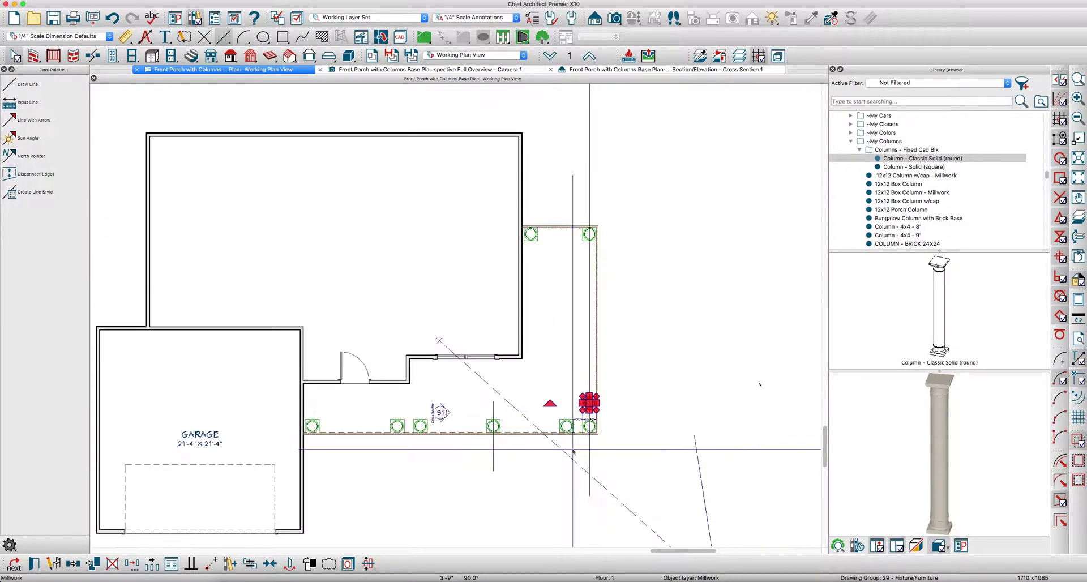
scroll(591, 383, "up", 2)
key("ctrl+v")
left_click(589, 210)
scroll(569, 158, "up", 1)
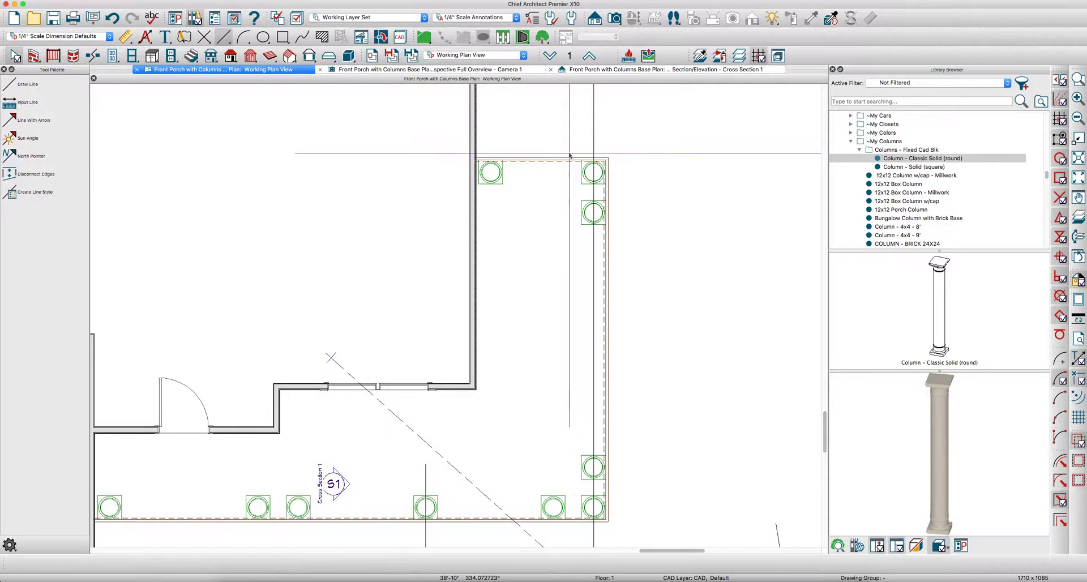
Copy the front paired side column to the midpoint between the two column pairs on the porch's side edge
scroll(570, 154, "up", 1)
left_click(592, 497)
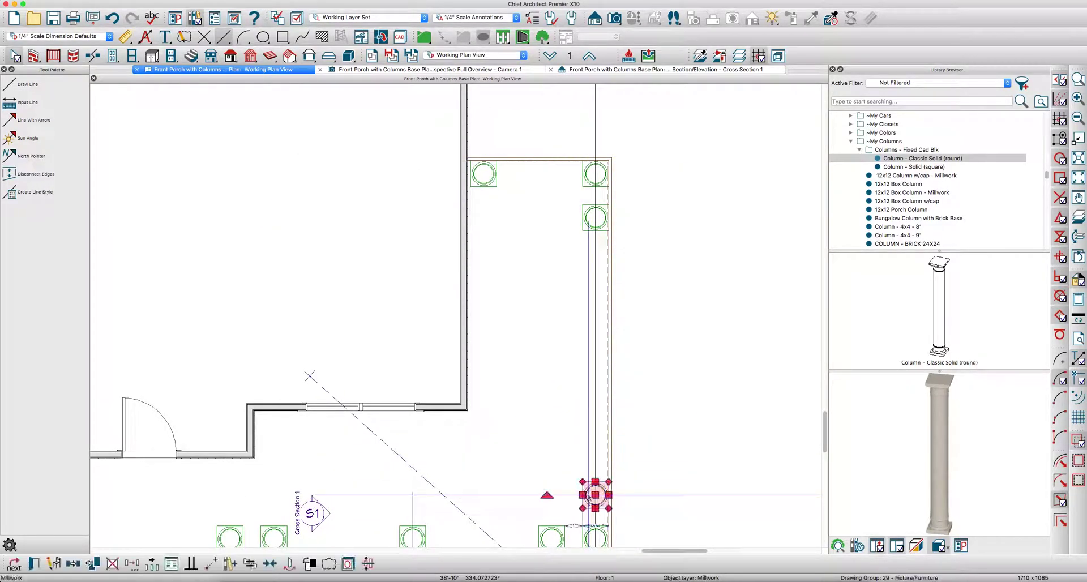
key("ctrl+v")
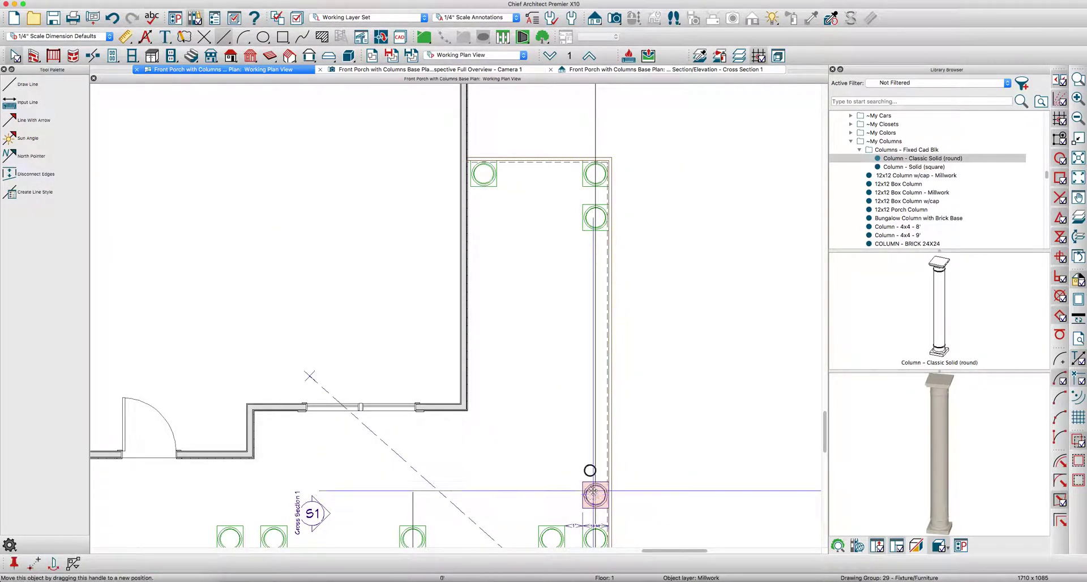
left_click(586, 358)
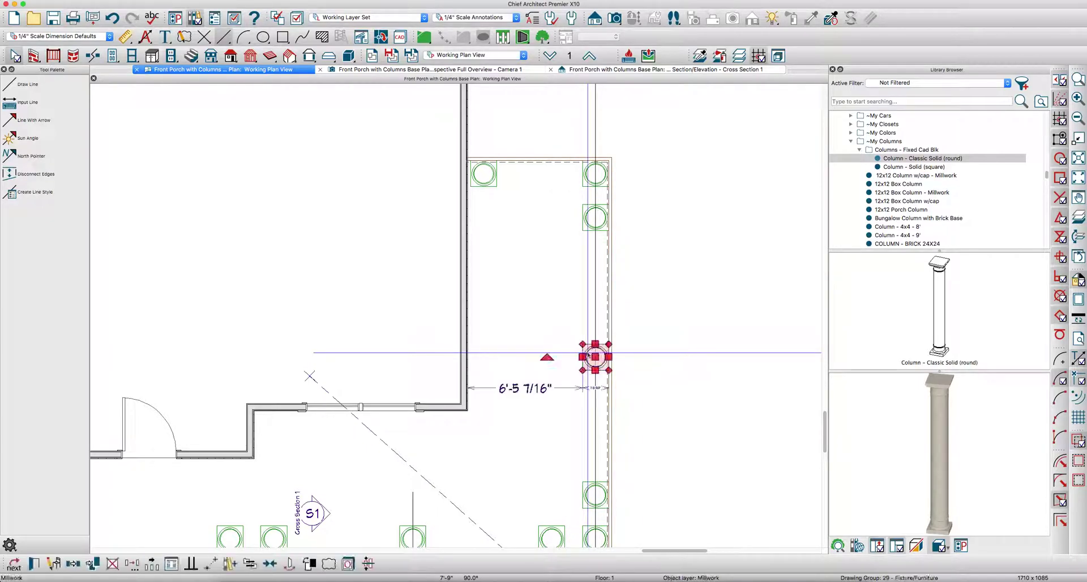
key("Escape")
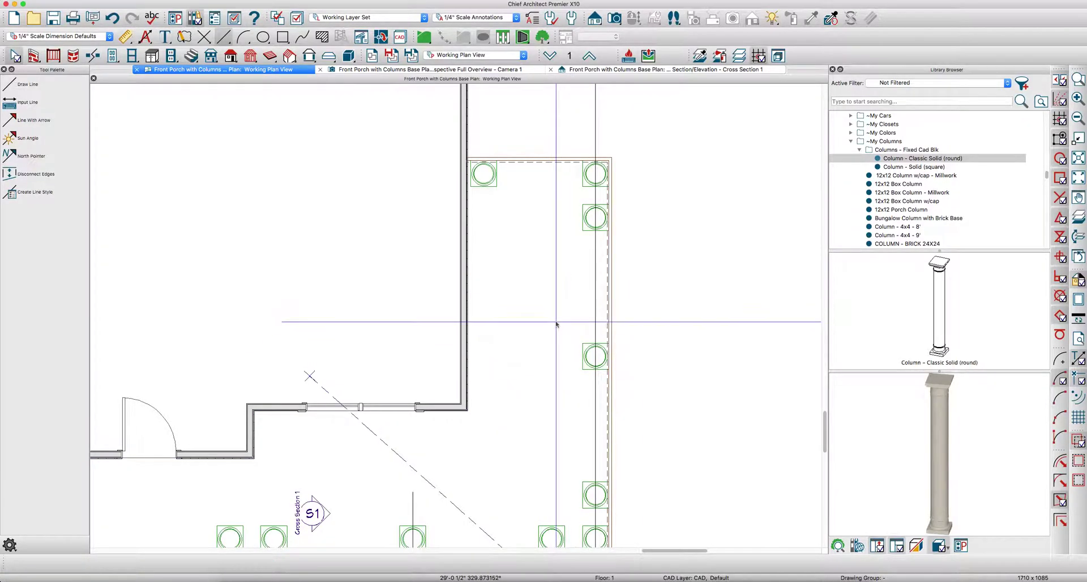
Draw a molding polyline outside the porch from the garage wall around the outer corner to the house wall, about 28' along the side
scroll(555, 327, "down", 5)
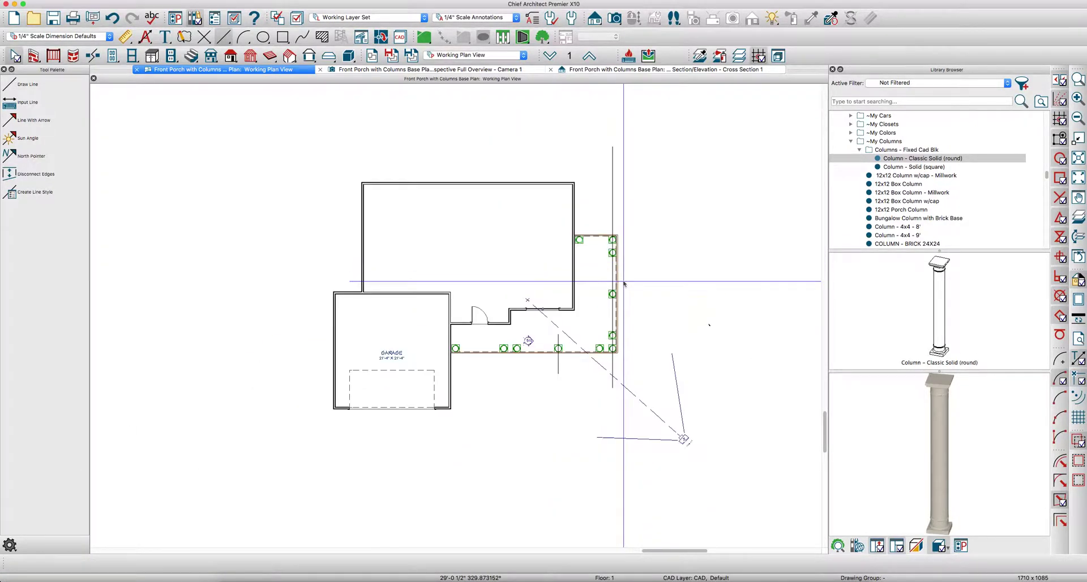
left_click(454, 69)
left_click_drag(498, 252, 558, 257)
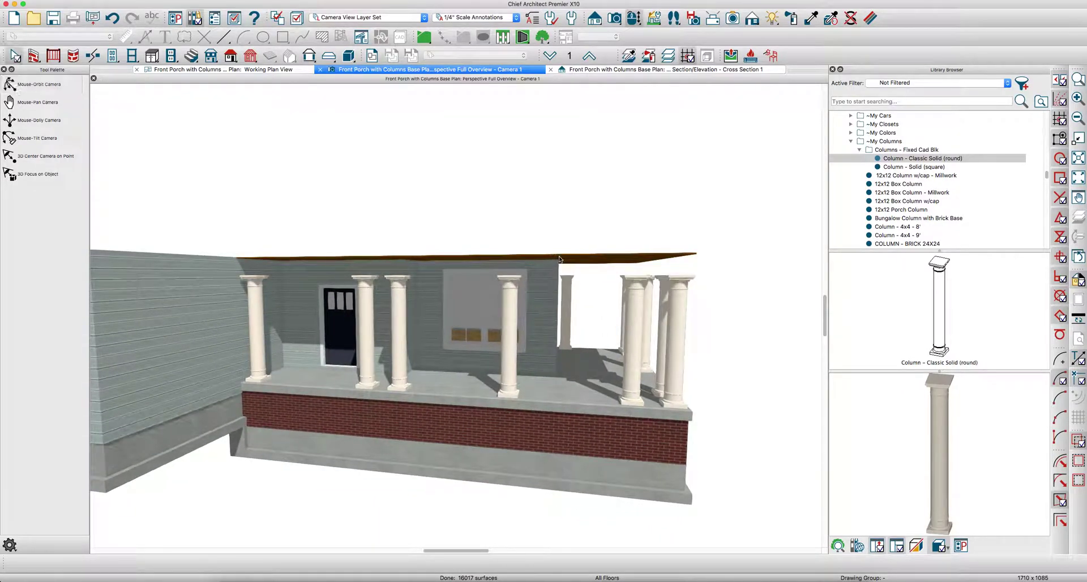
left_click(267, 69)
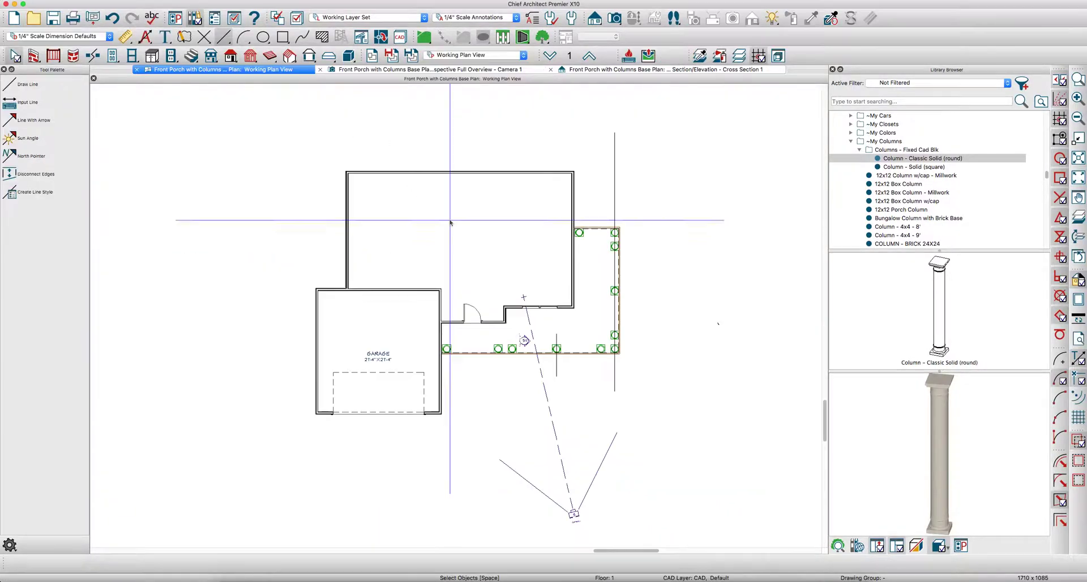
scroll(503, 352, "up", 3)
scroll(540, 345, "up", 2)
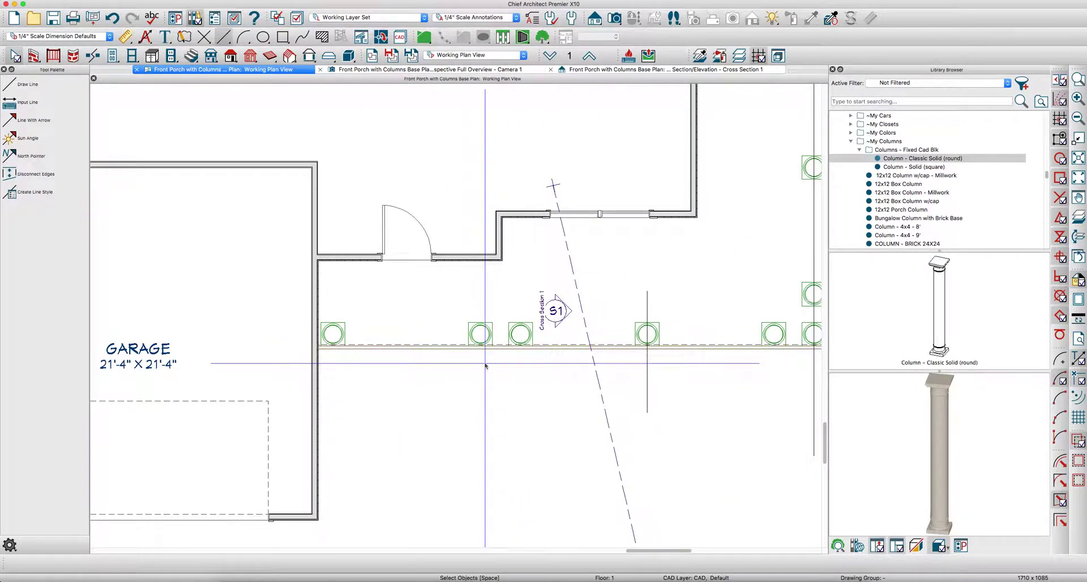
key("m")
key("l")
scroll(485, 366, "down", 2)
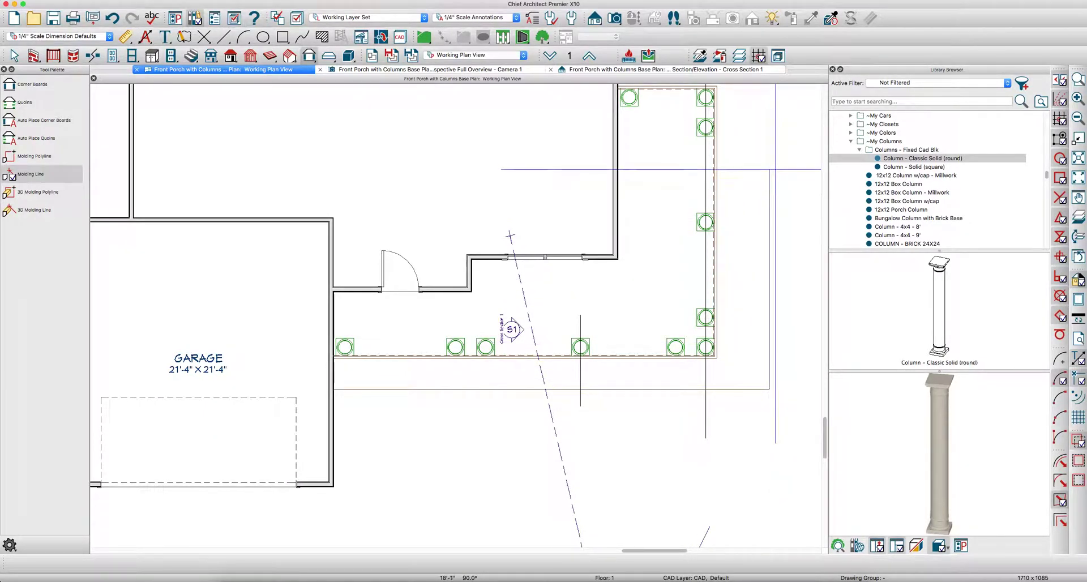
scroll(765, 224, "down", 5)
scroll(766, 225, "up", 5)
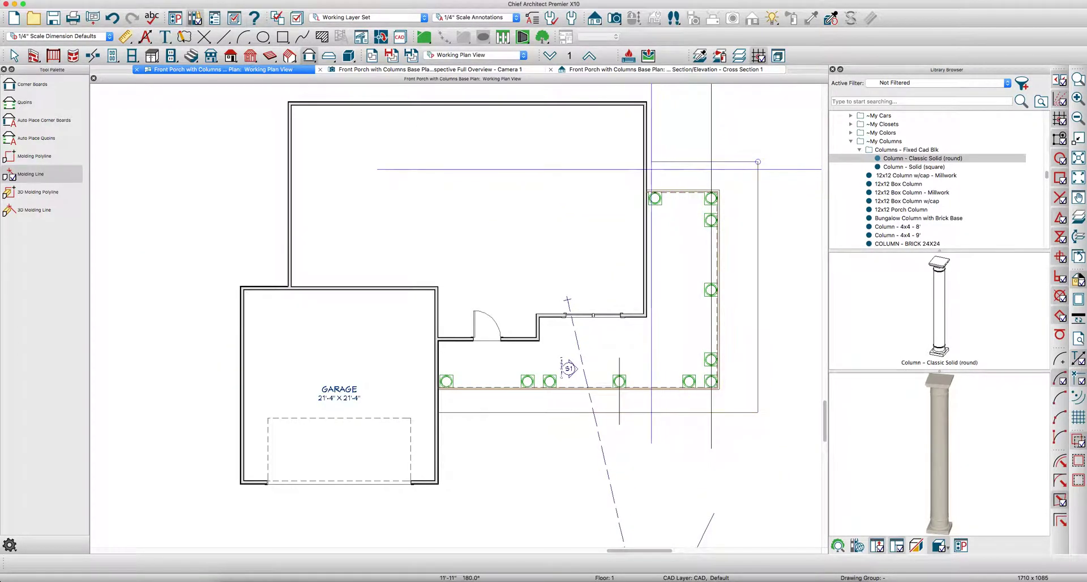
scroll(651, 163, "up", 2)
left_click(649, 161)
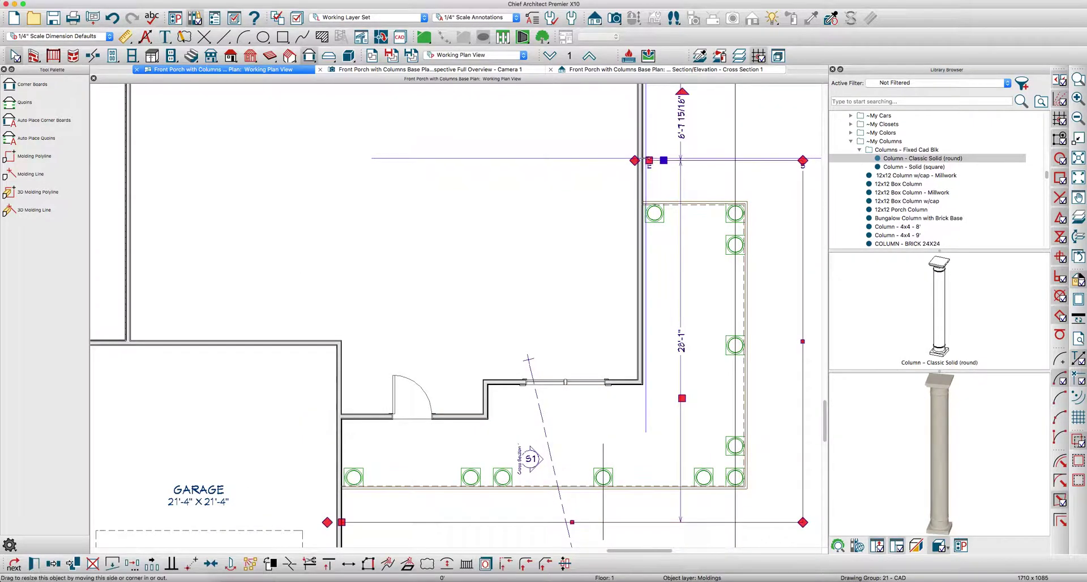
Give the molding polyline the MOLDING 1 - square profile from ~aMy Quick Moldings, 12" high, 8" wide and extruded inside the polyline
scroll(647, 161, "up", 4)
scroll(640, 164, "down", 4)
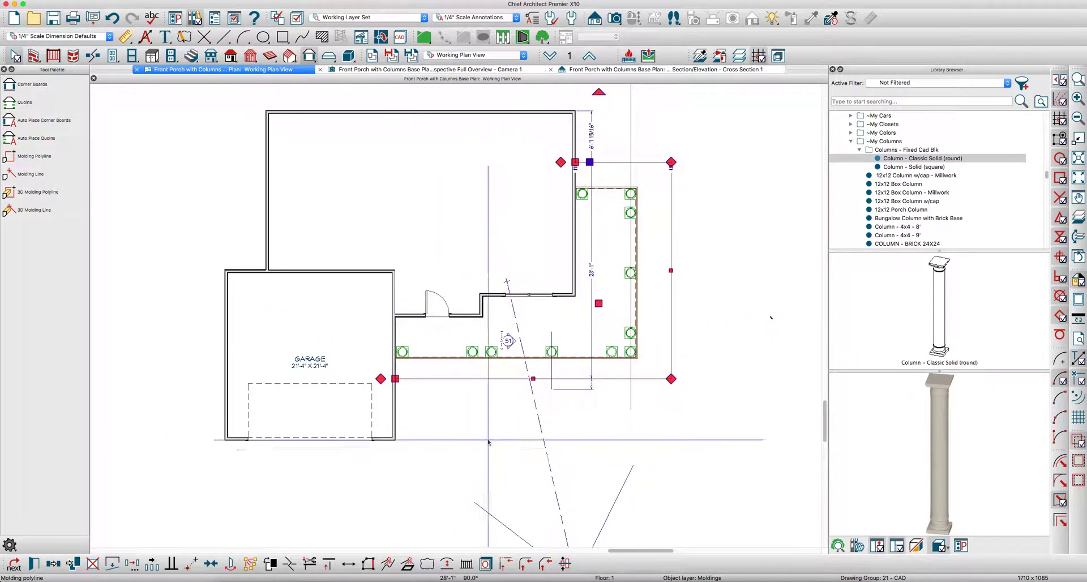
scroll(600, 396, "up", 2)
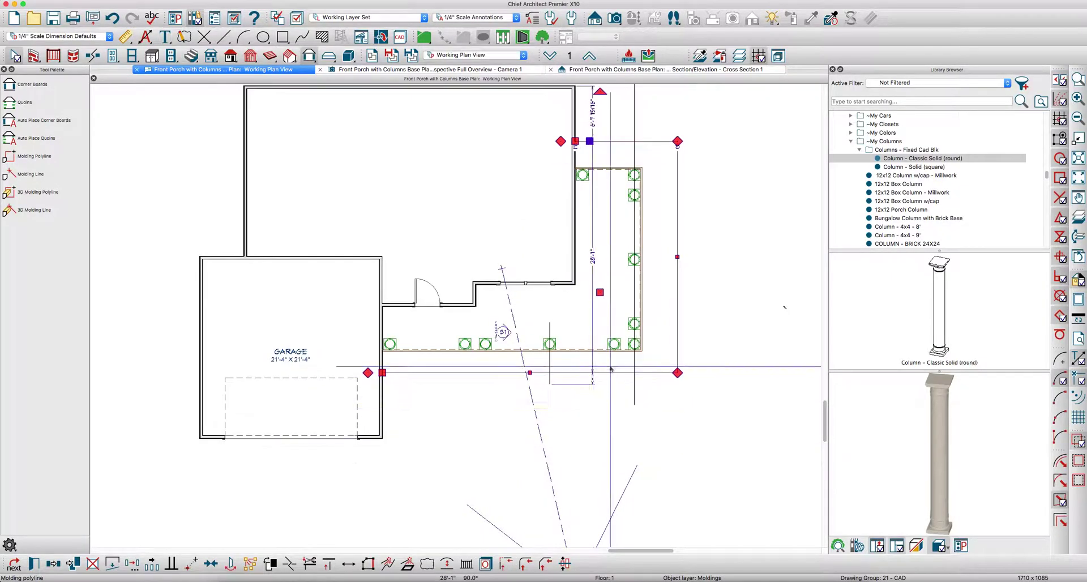
scroll(671, 368, "up", 3)
double_click(665, 368)
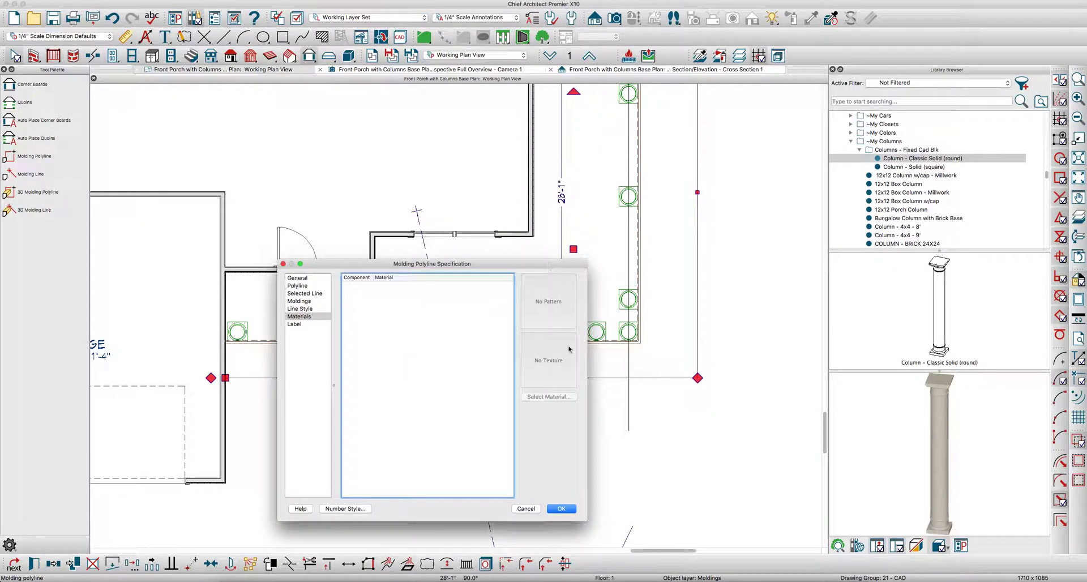
left_click(298, 278)
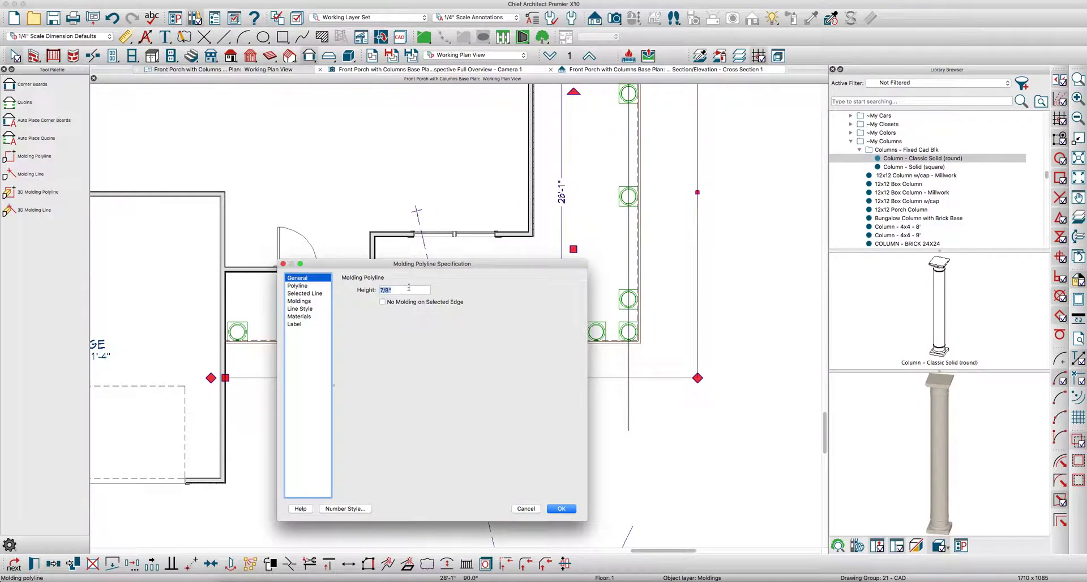
left_click(300, 301)
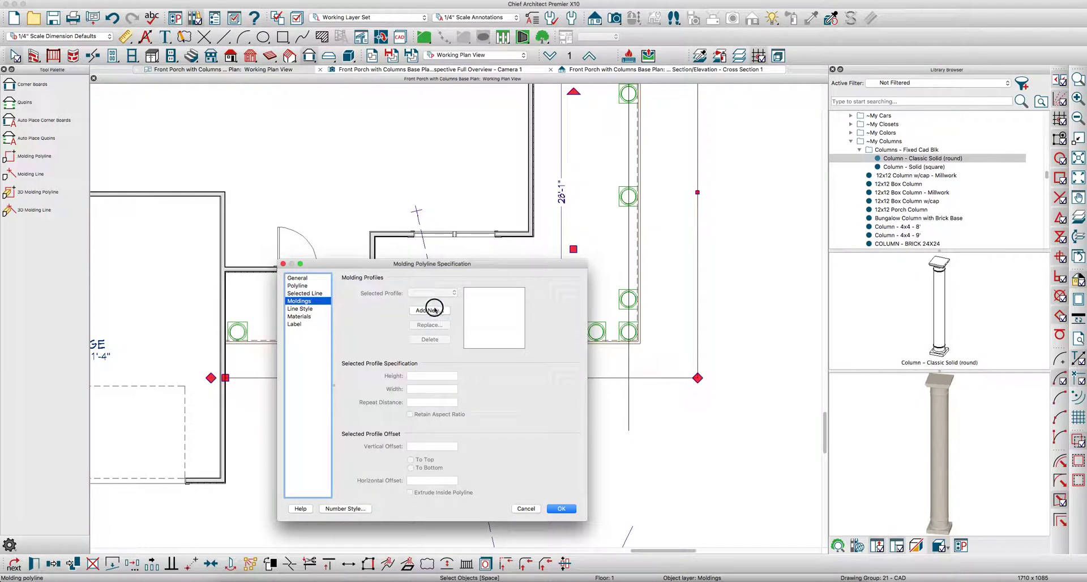
left_click(429, 310)
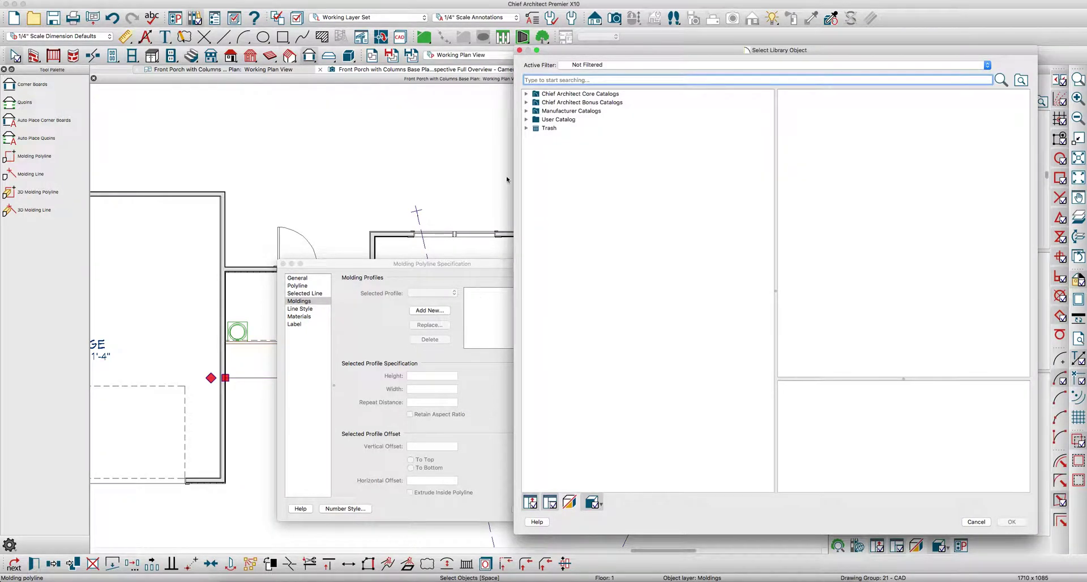
left_click(527, 120)
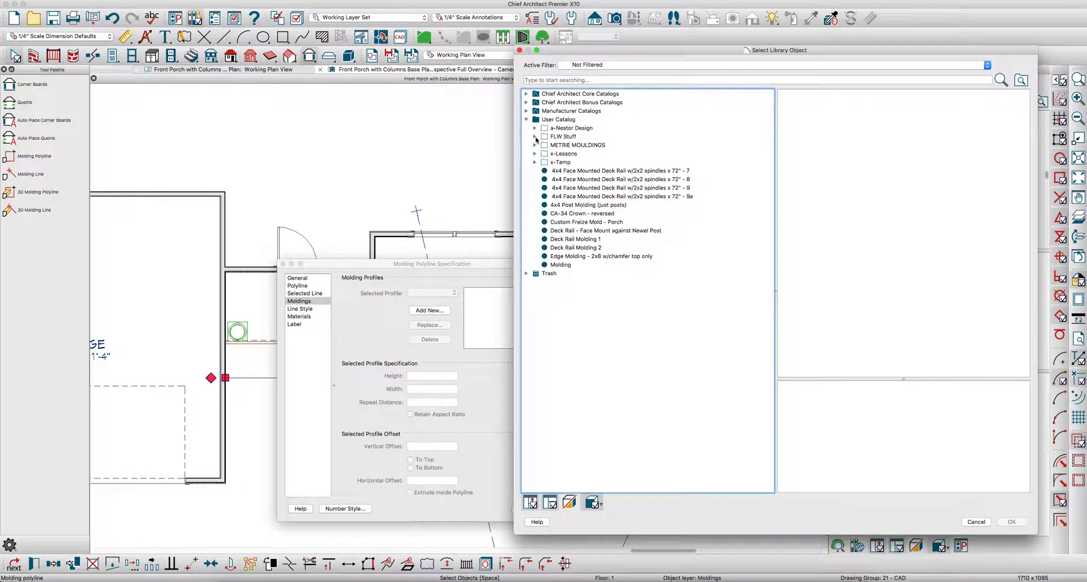
left_click(535, 128)
left_click(543, 145)
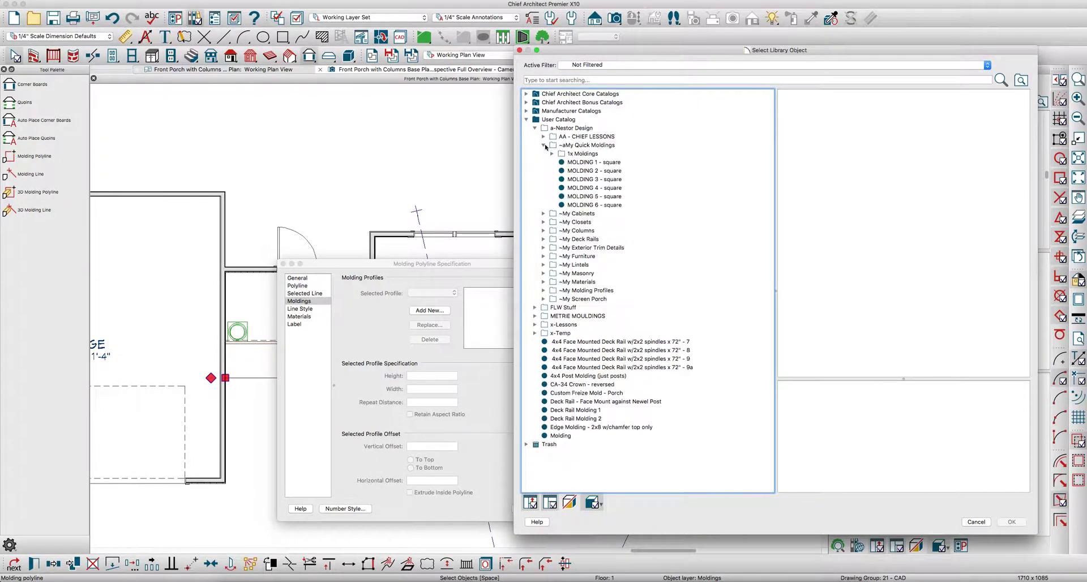
left_click(579, 163)
left_click(1012, 522)
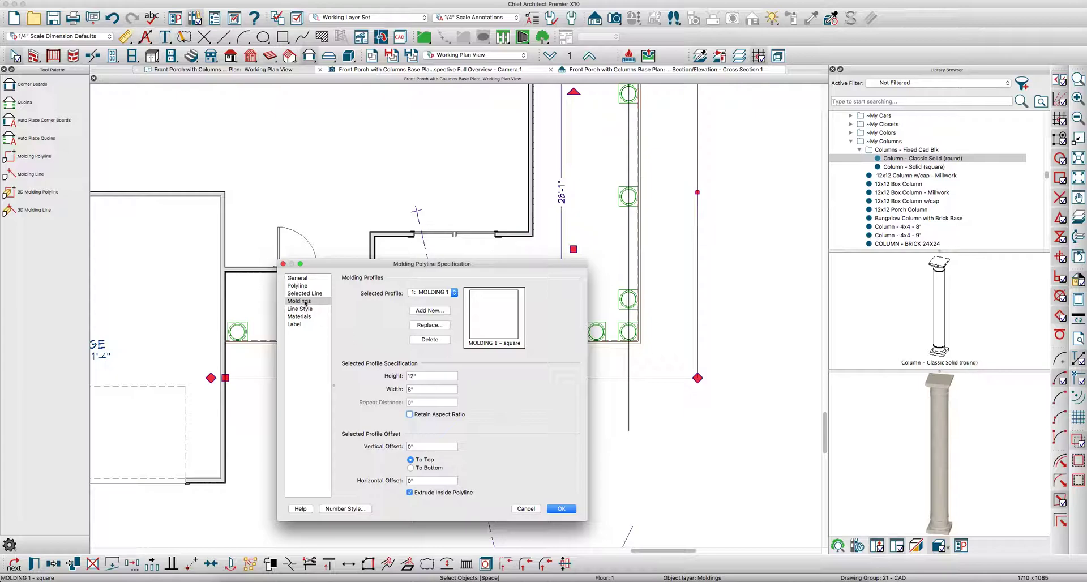
Set the molding polyline's height to 109 1/8" and move its front edge inward over the front columns
left_click(299, 278)
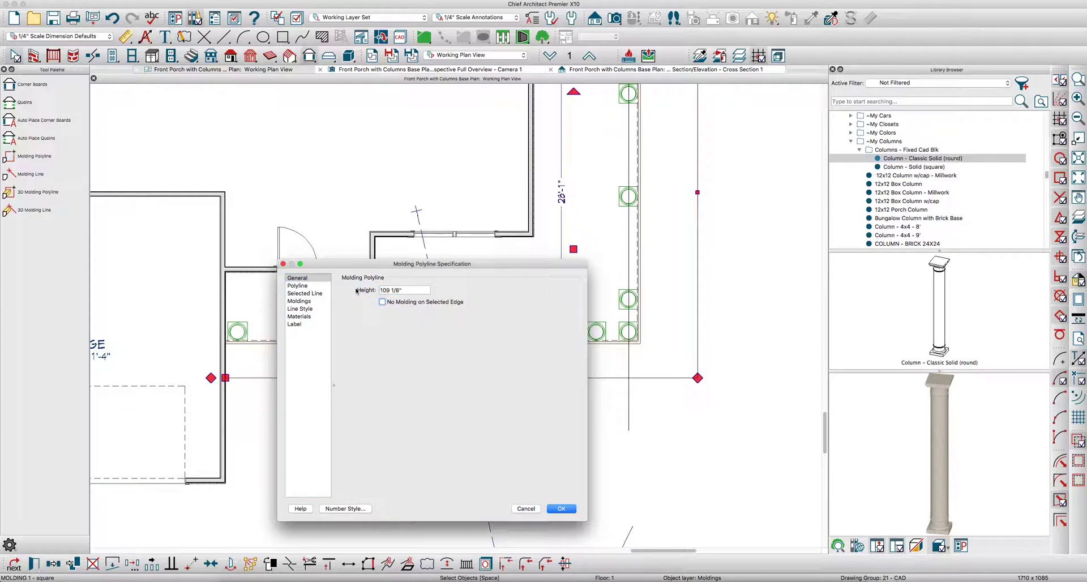
left_click(561, 508)
scroll(462, 340, "up", 3)
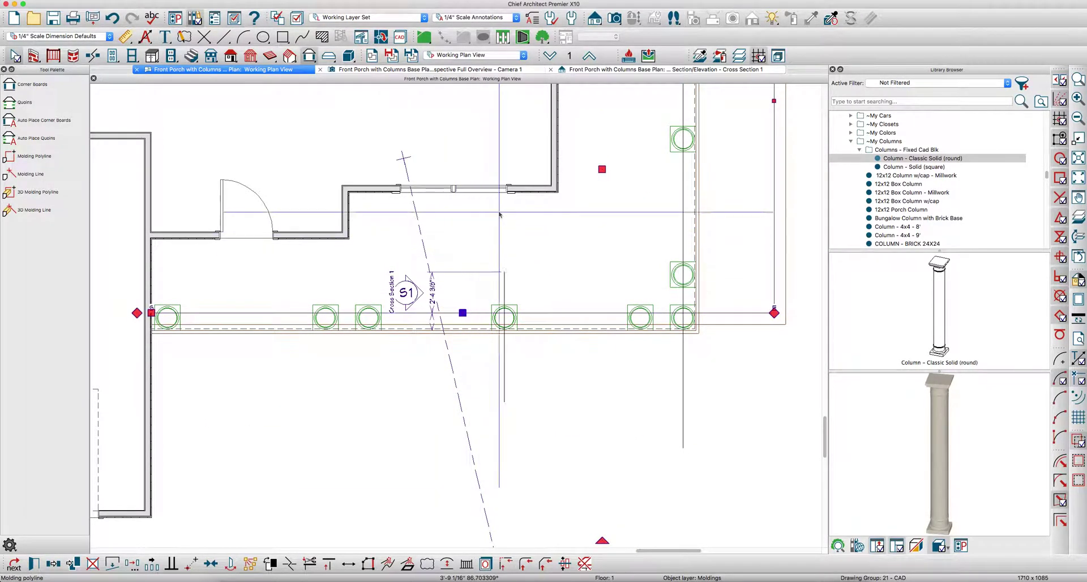
Examine the porch beam's position relative to the column capital and ceiling in the cross section
left_click(637, 69)
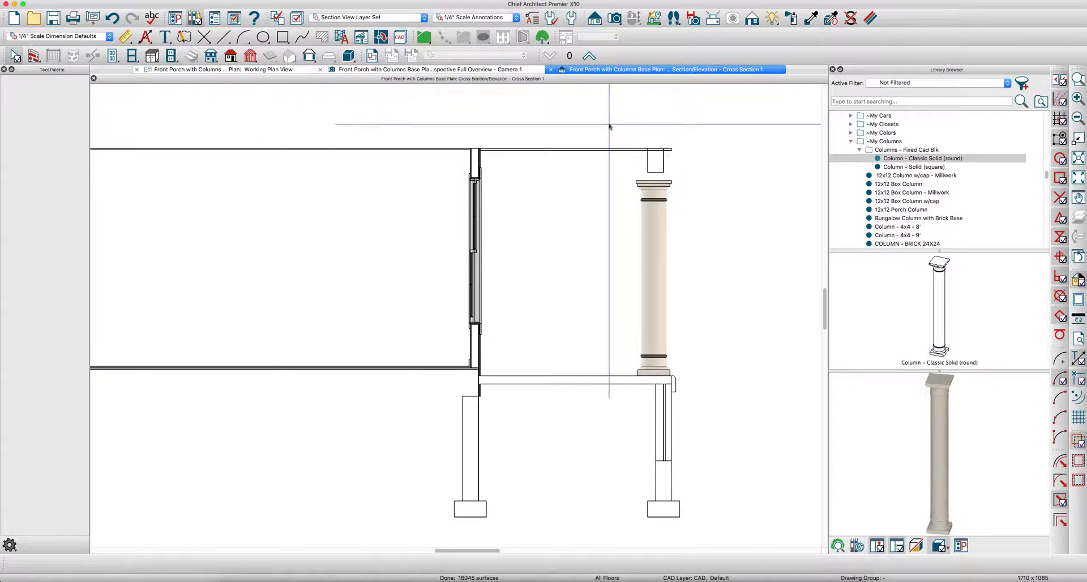
scroll(660, 170, "up", 4)
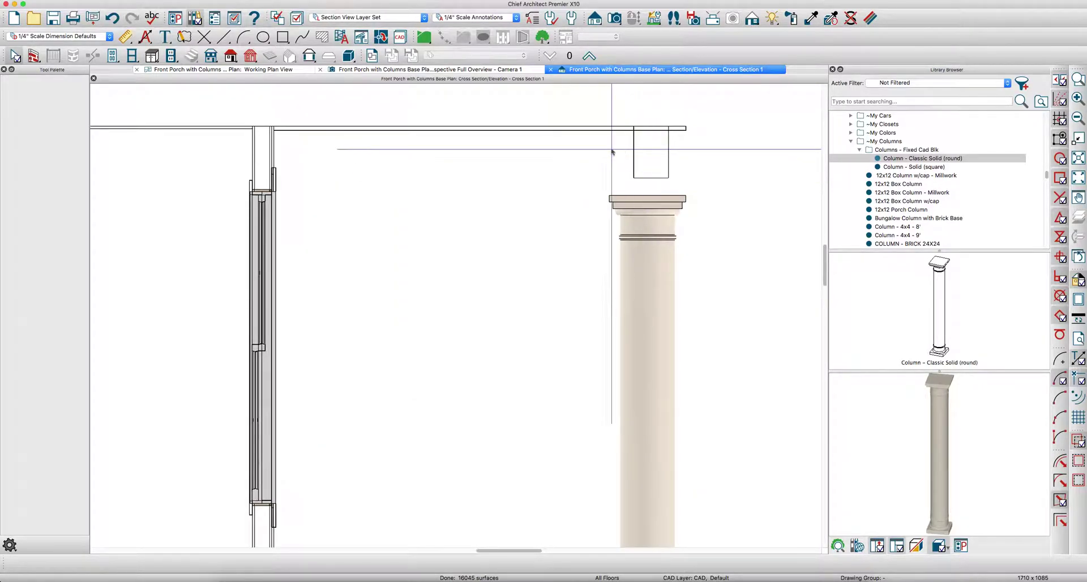
scroll(660, 170, "down", 2)
scroll(632, 171, "down", 2)
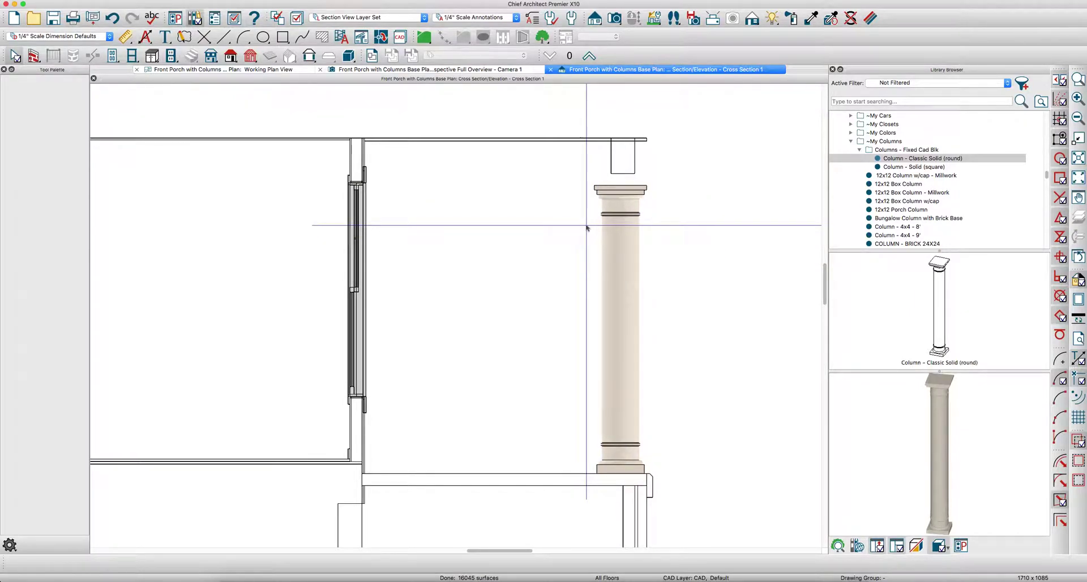
Select all the round porch columns in the plan and raise their height to meet the underside of the beam
left_click(256, 69)
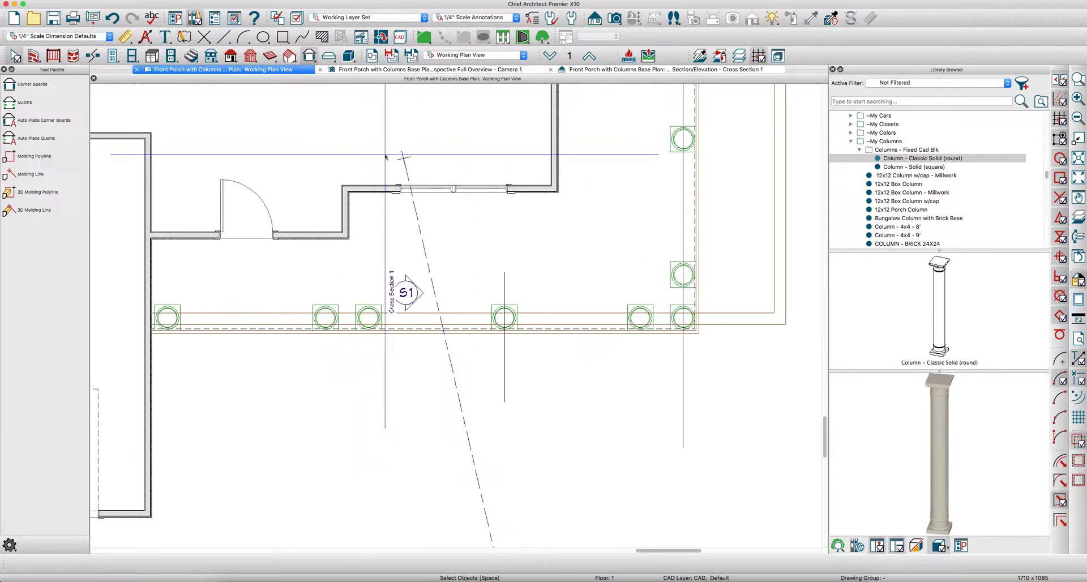
left_click(194, 300)
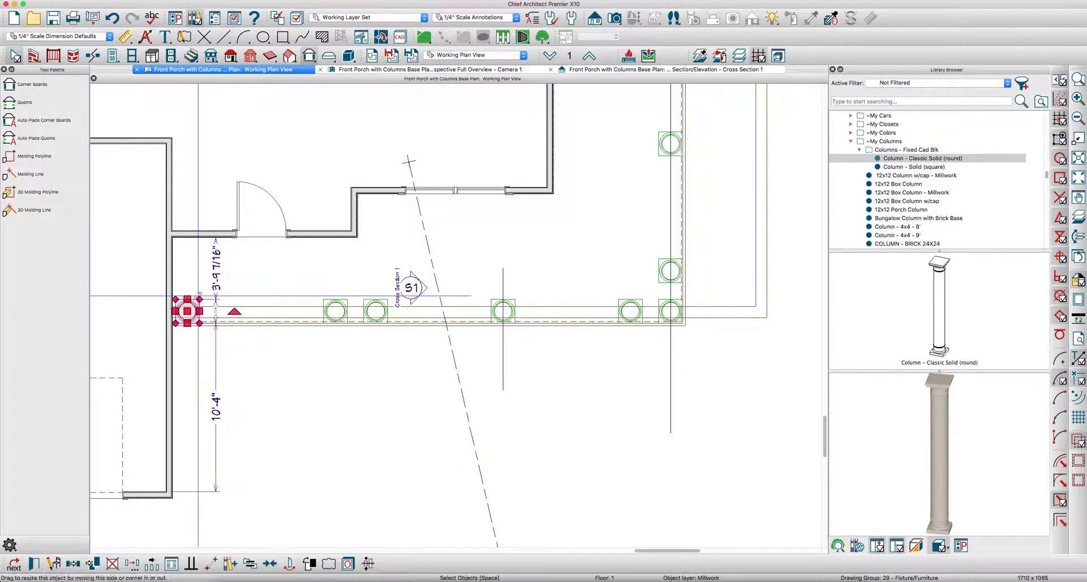
left_click(334, 300, "shift")
double_click(334, 300)
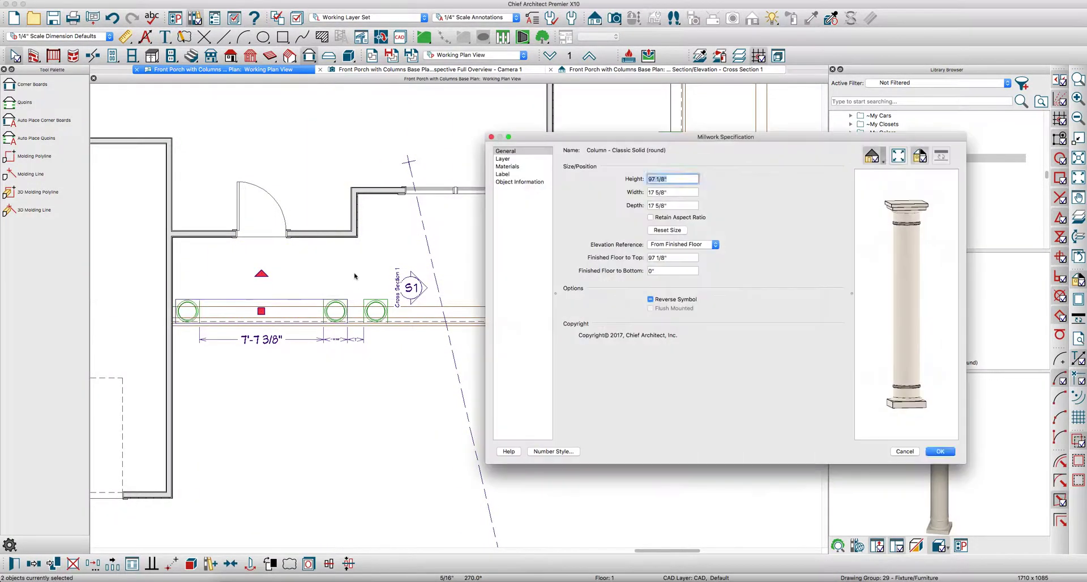
key("Return")
left_click(371, 300, "shift")
left_click(494, 301, "shift")
left_click(631, 300, "shift")
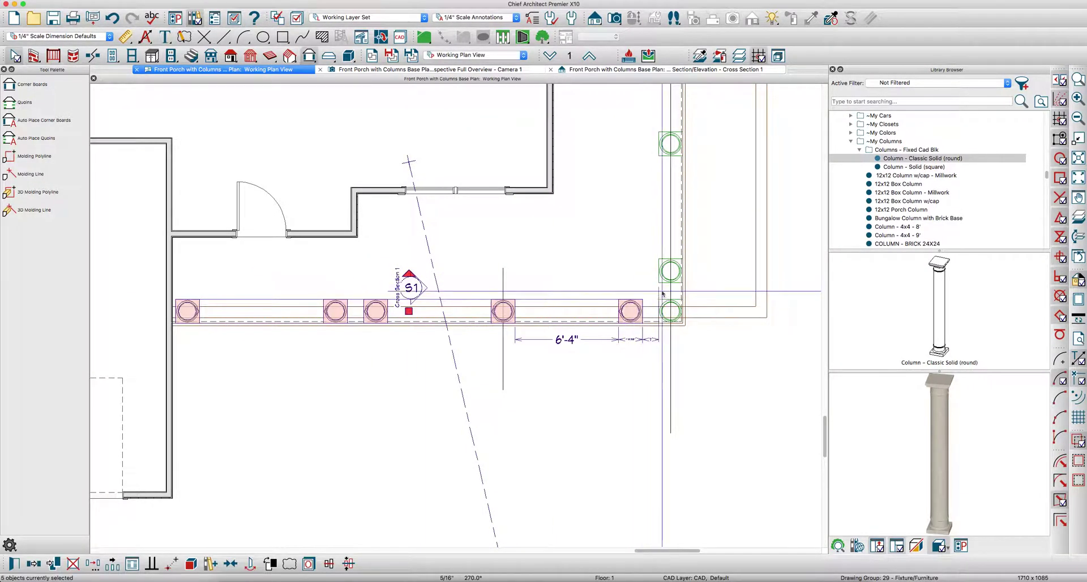
left_click(670, 311, "shift")
left_click(670, 272, "shift")
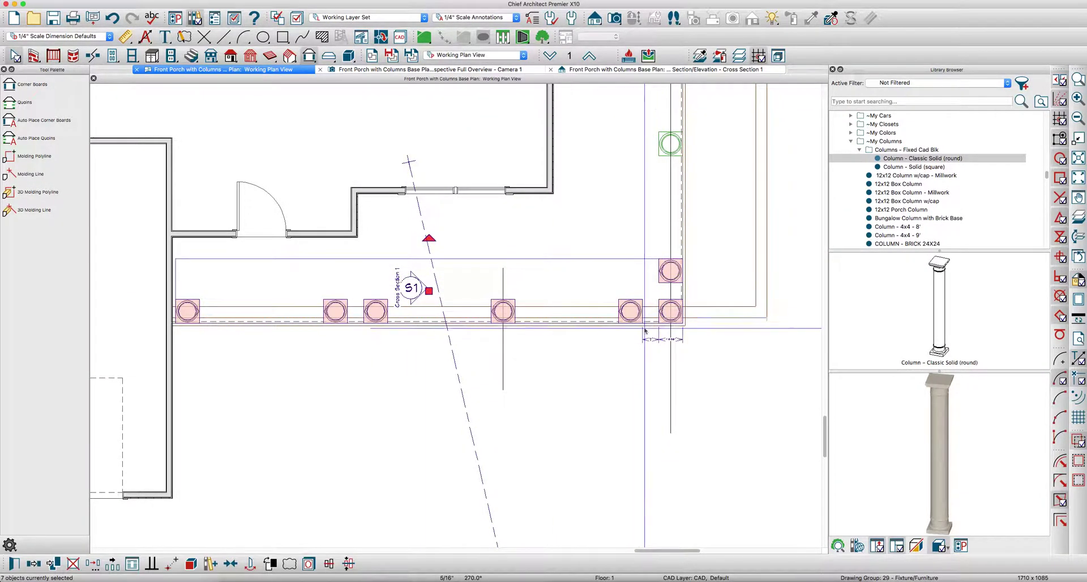
scroll(651, 317, "down", 2)
left_click(663, 194, "shift")
scroll(651, 169, "up", 3)
scroll(649, 169, "up", 2)
key("Escape")
left_click(655, 211, "shift")
left_click(563, 211, "shift")
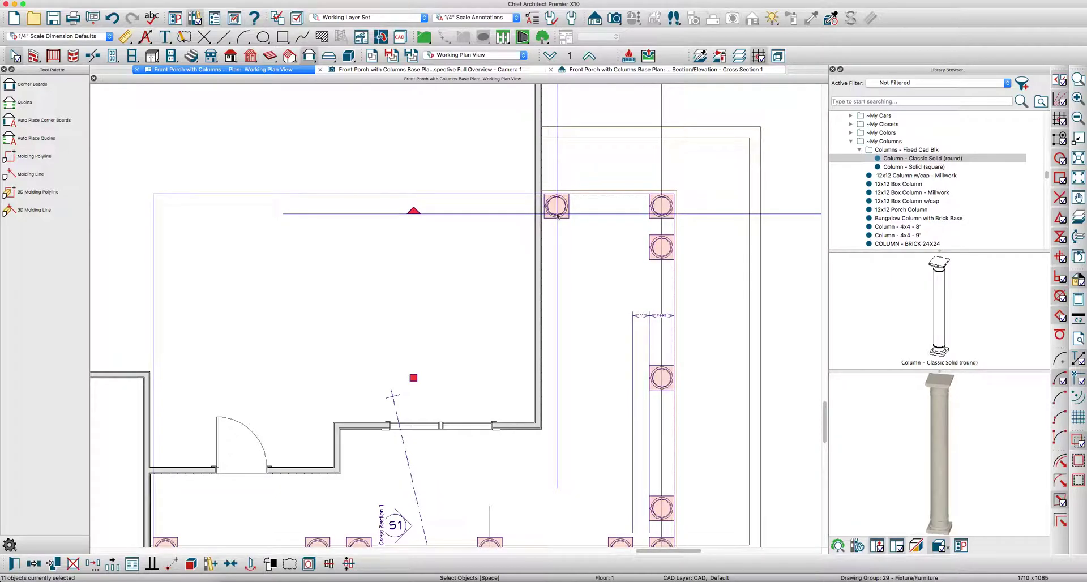
key("super+e")
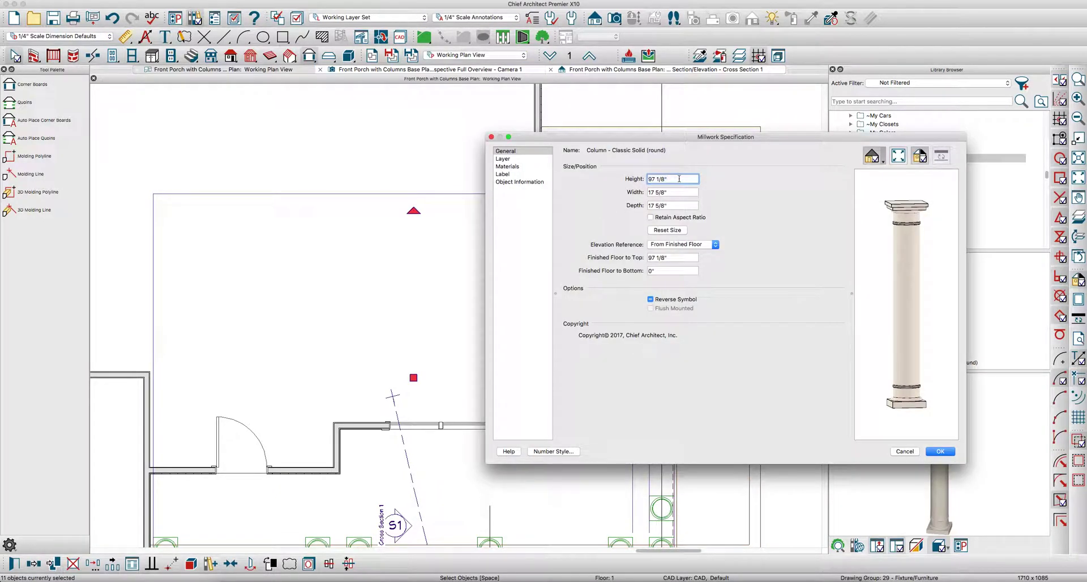
left_click(939, 451)
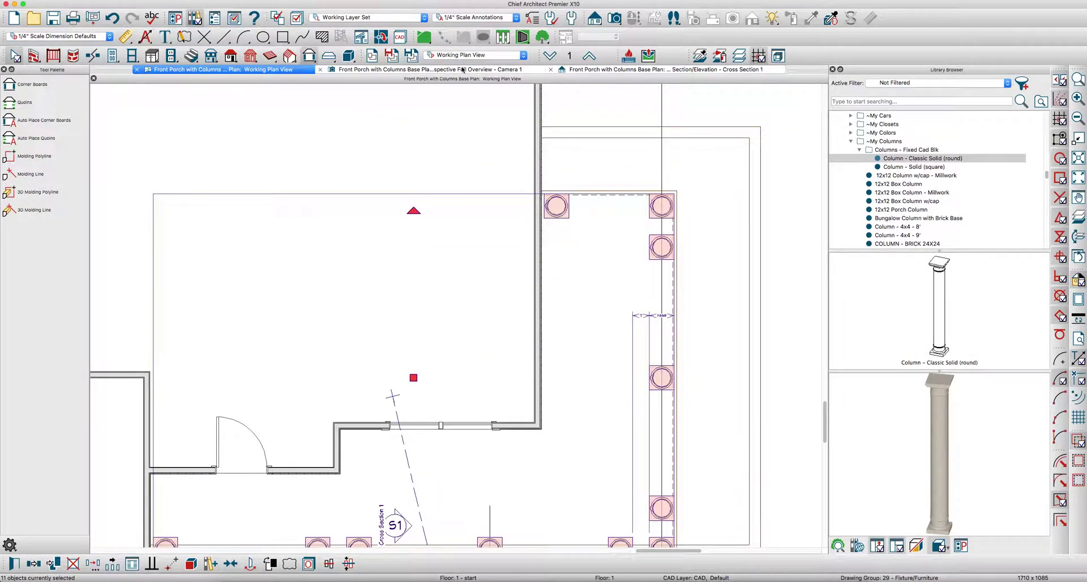
Place the cross section beside the perspective and plan views, and frame the column and beam in it
left_click(593, 70)
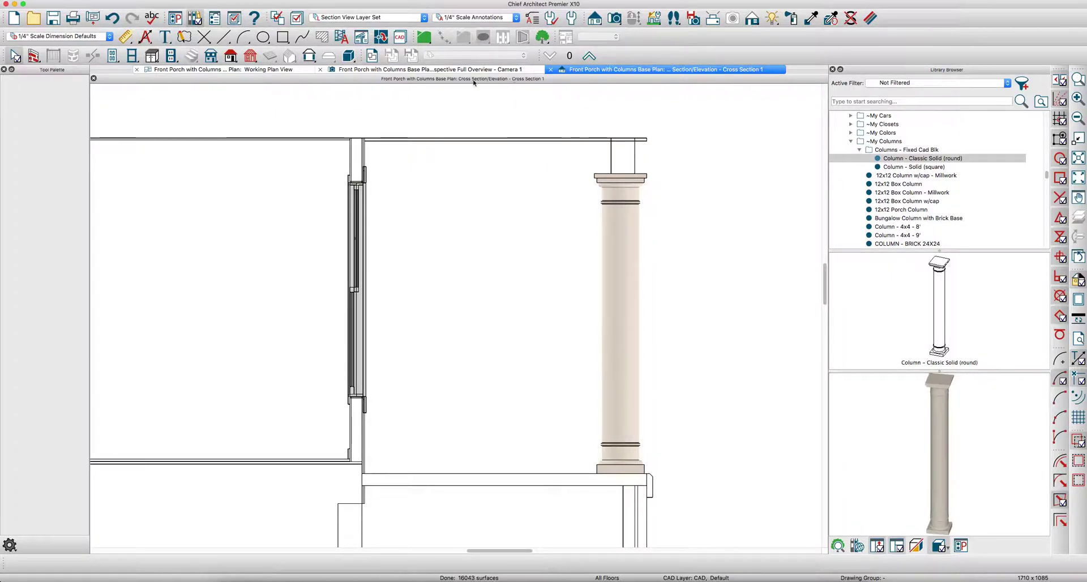
left_click_drag(657, 111, 742, 179)
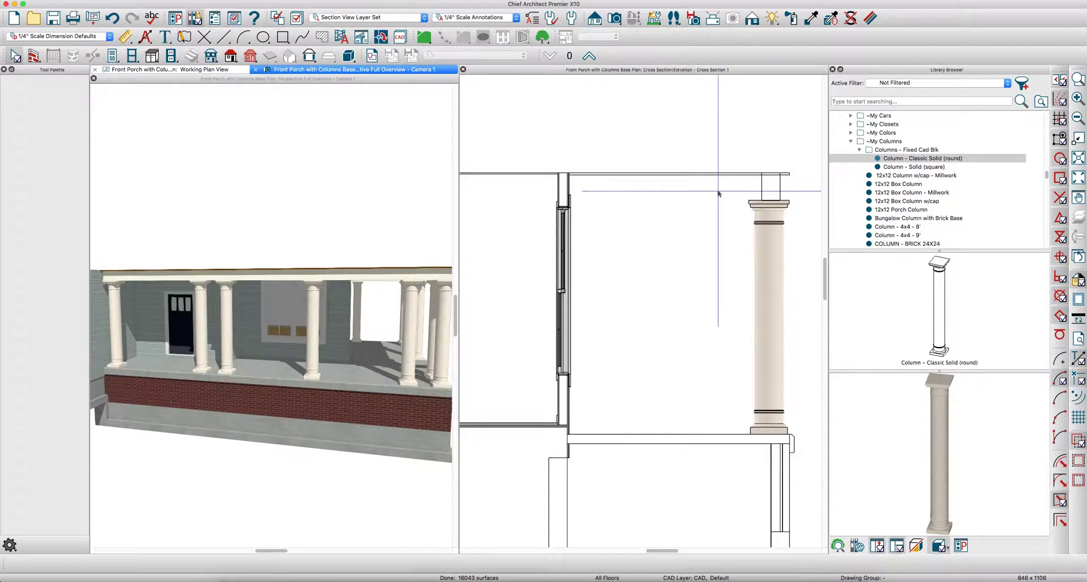
middle_click_drag(742, 164, 638, 119)
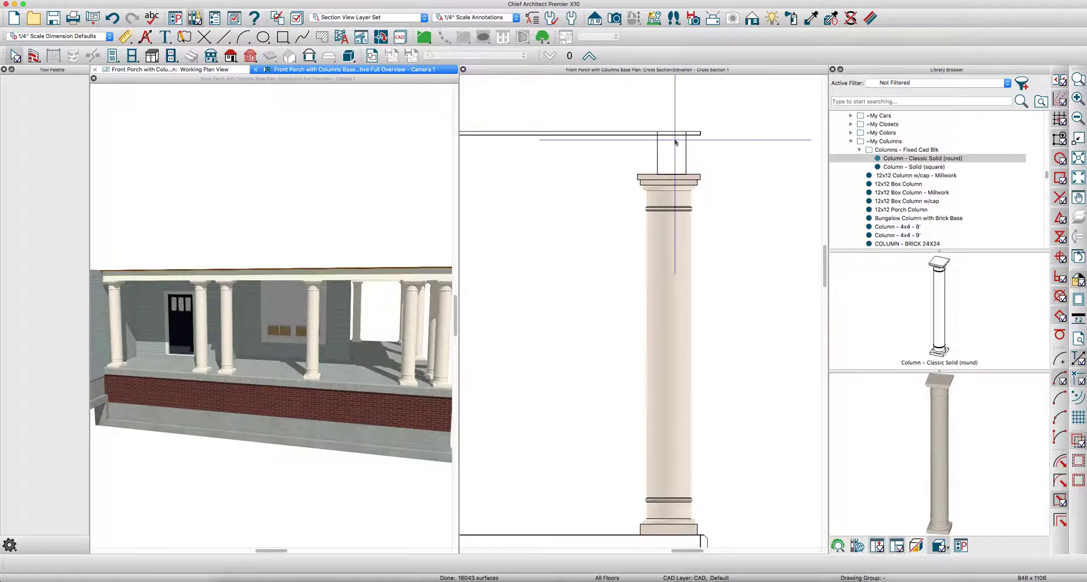
Move the molding polyline's front edge to the front columns' centerline and offset it inward by X 0", Y 4"
left_click(218, 69)
scroll(281, 280, "up", 3)
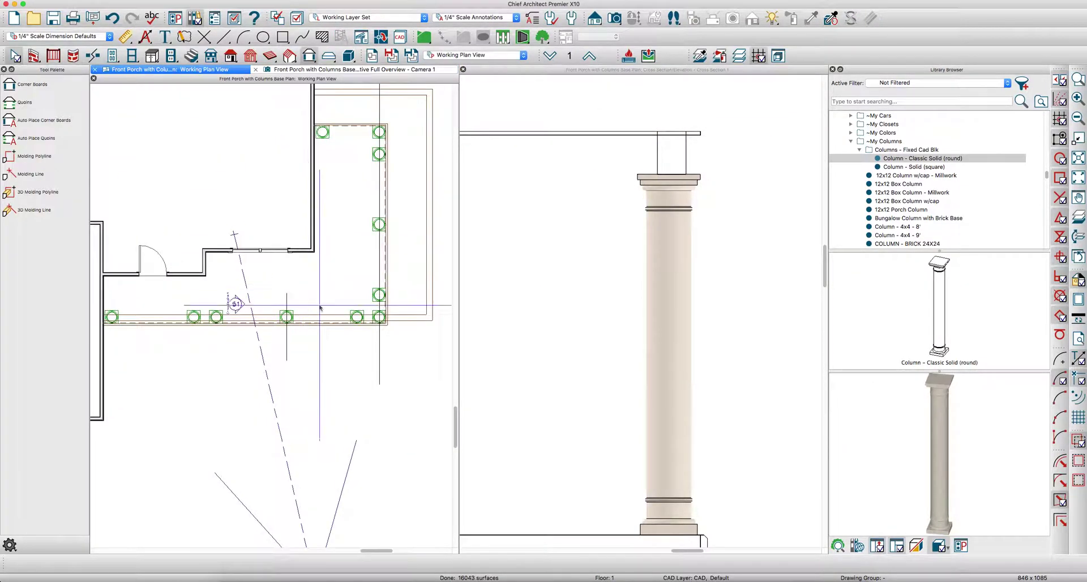
left_click(284, 324)
scroll(232, 333, "up", 3)
mouse_move(308, 312)
left_mouse_down()
mouse_move(140, 324)
mouse_move(152, 301)
left_mouse_up()
key("Tab")
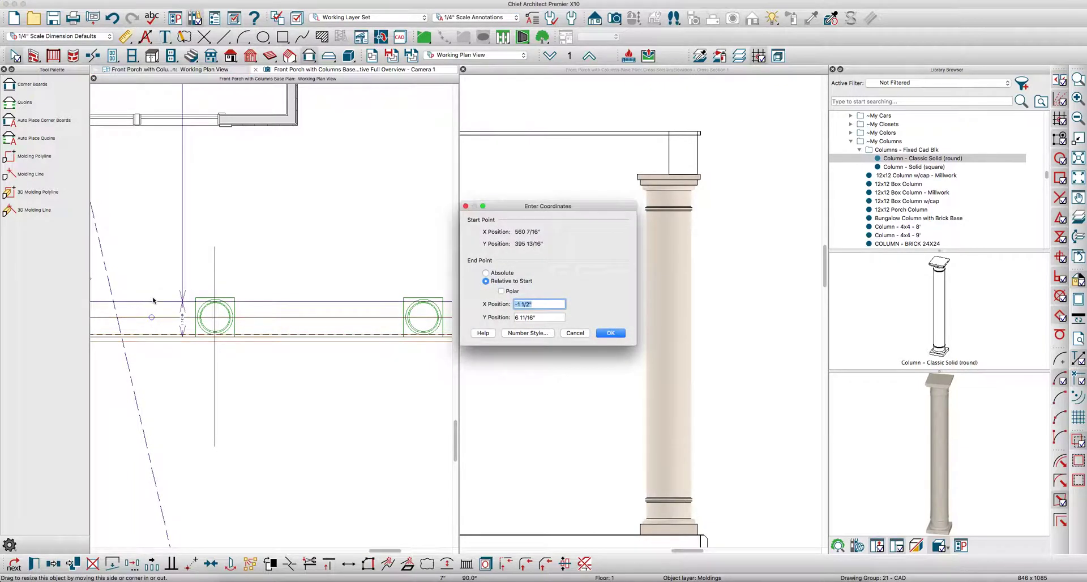
type("0")
key("Tab")
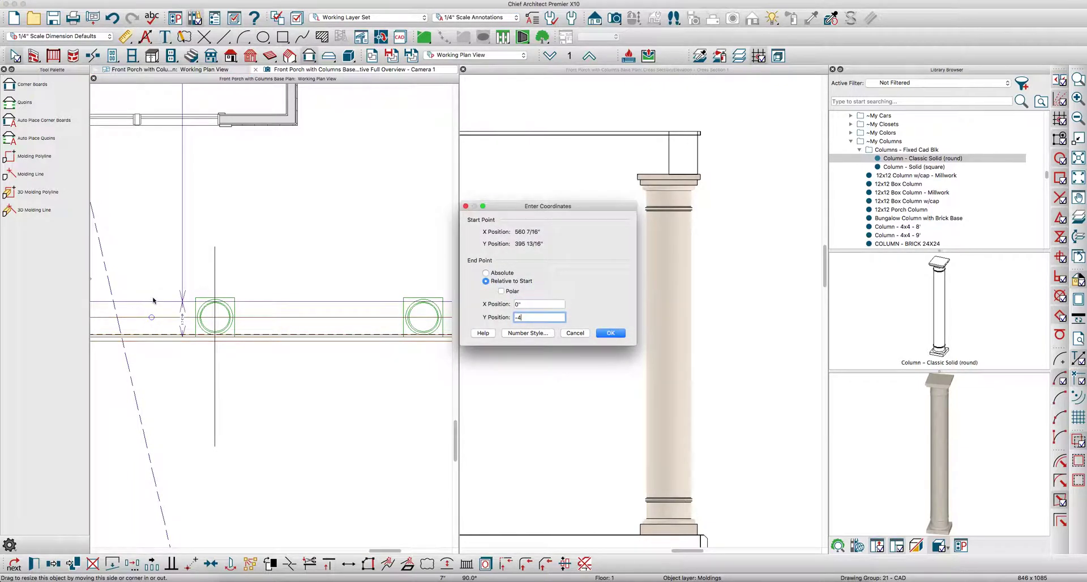
type("4")
key("Return")
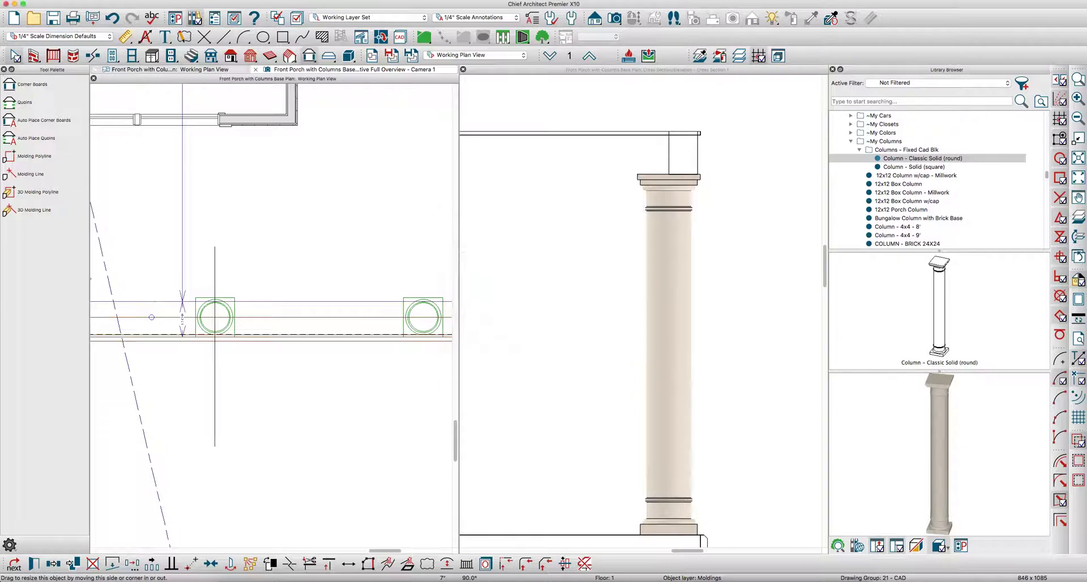
Move the molding polyline's long side edge to the side columns' centerline and offset it by X -4", Y 0"
scroll(396, 309, "down", 1)
scroll(396, 310, "down", 2)
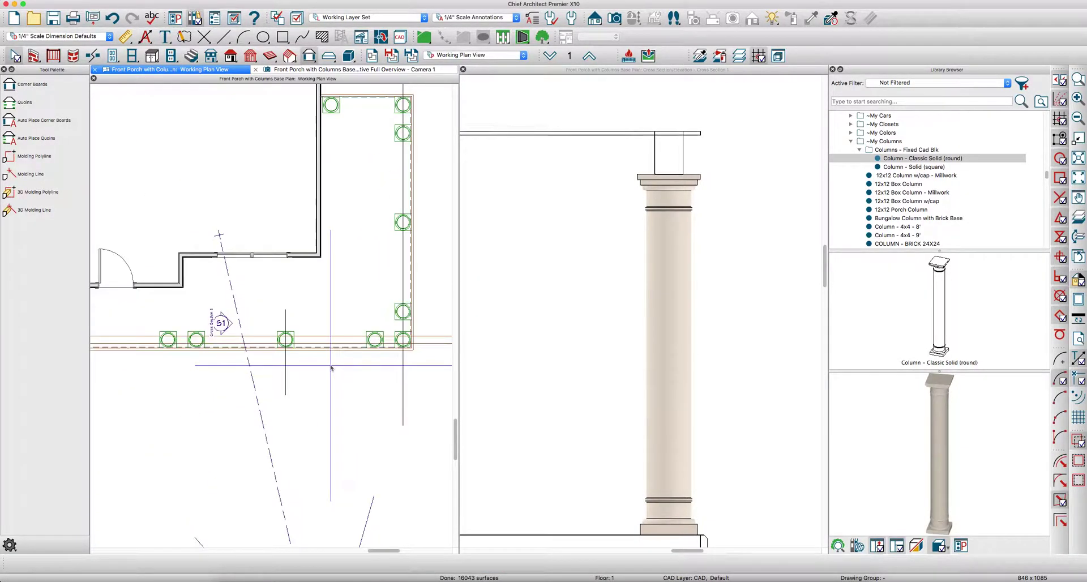
scroll(422, 295, "up", 4)
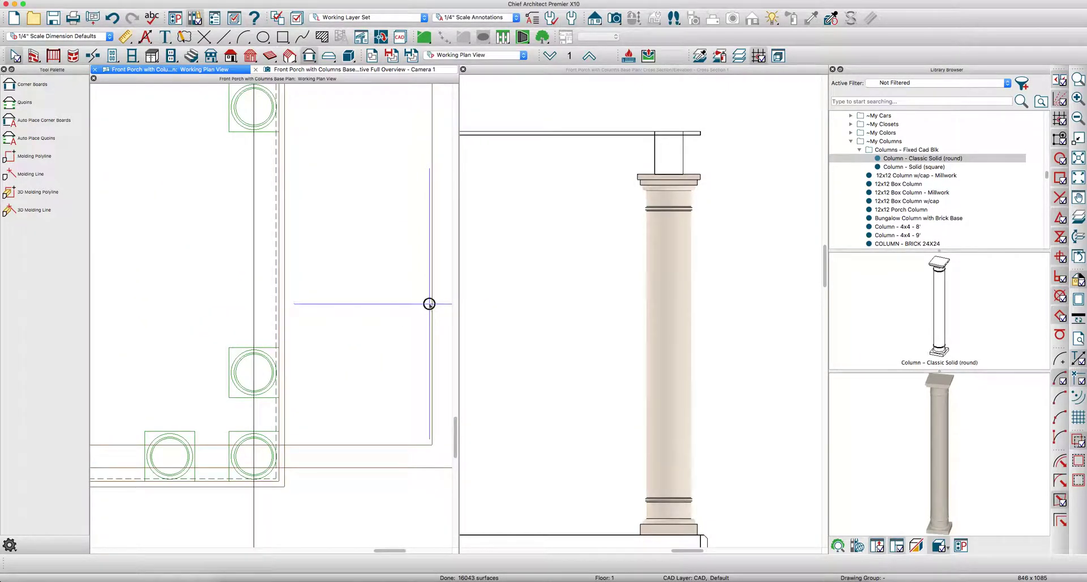
left_click(440, 301)
left_click_drag(441, 301, 211, 141)
key("Tab")
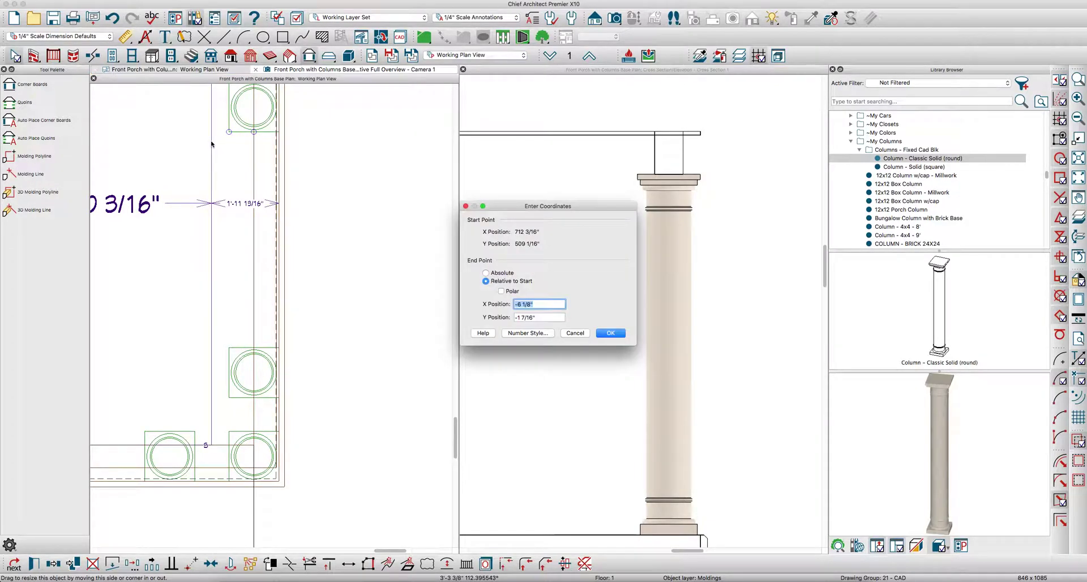
type("-4")
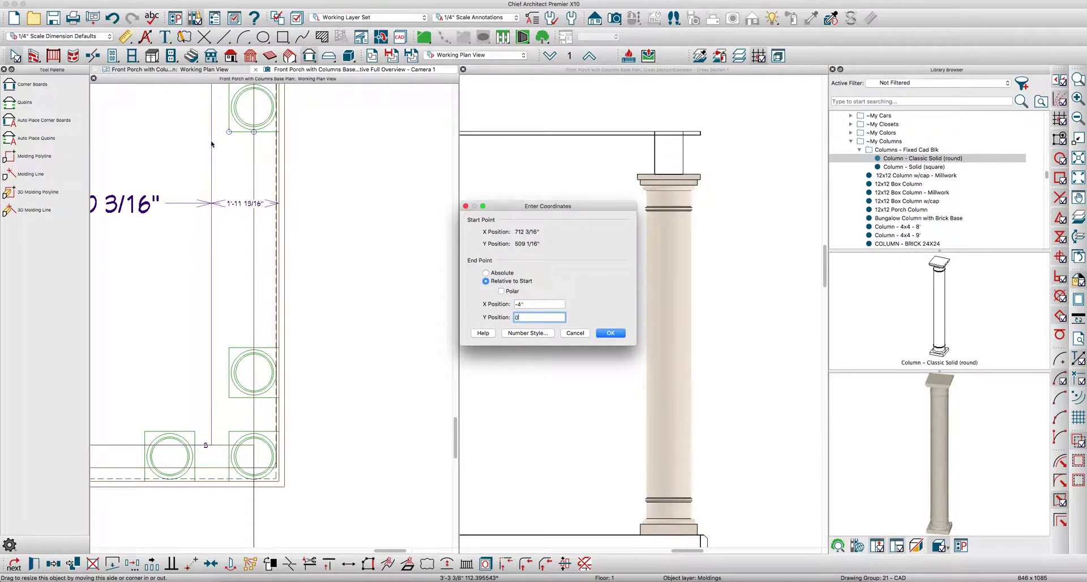
key("Return")
Move the molding polyline's short end edge to the end columns' centerline and offset it inward, keeping X at 0"
scroll(314, 343, "down", 2)
scroll(314, 344, "down", 2)
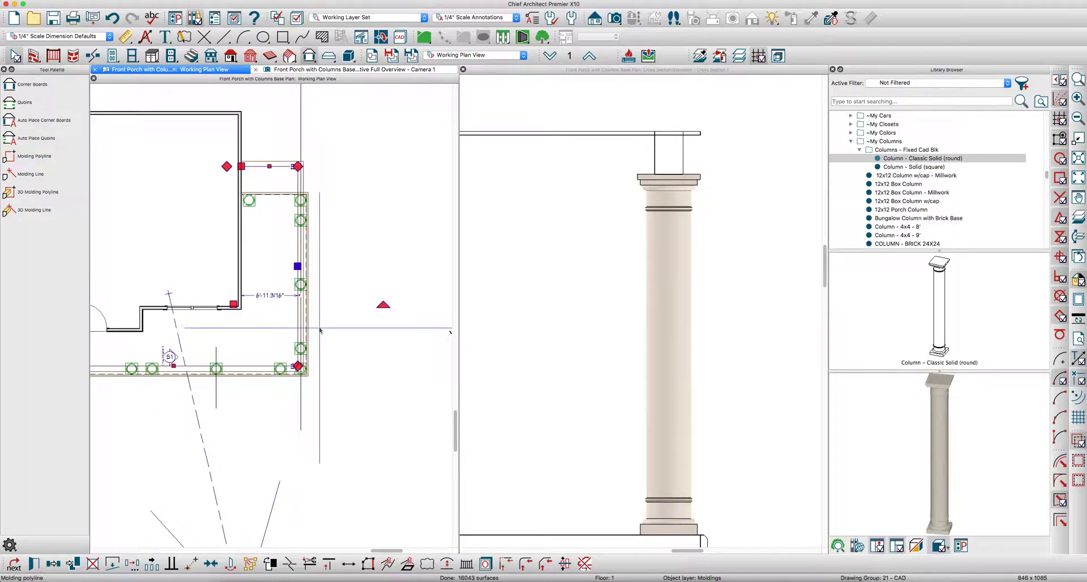
scroll(268, 138, "up", 3)
left_click_drag(268, 138, 220, 253)
scroll(233, 220, "up", 3)
key("Tab")
type("0")
key("Tab")
type("-")
key("Return")
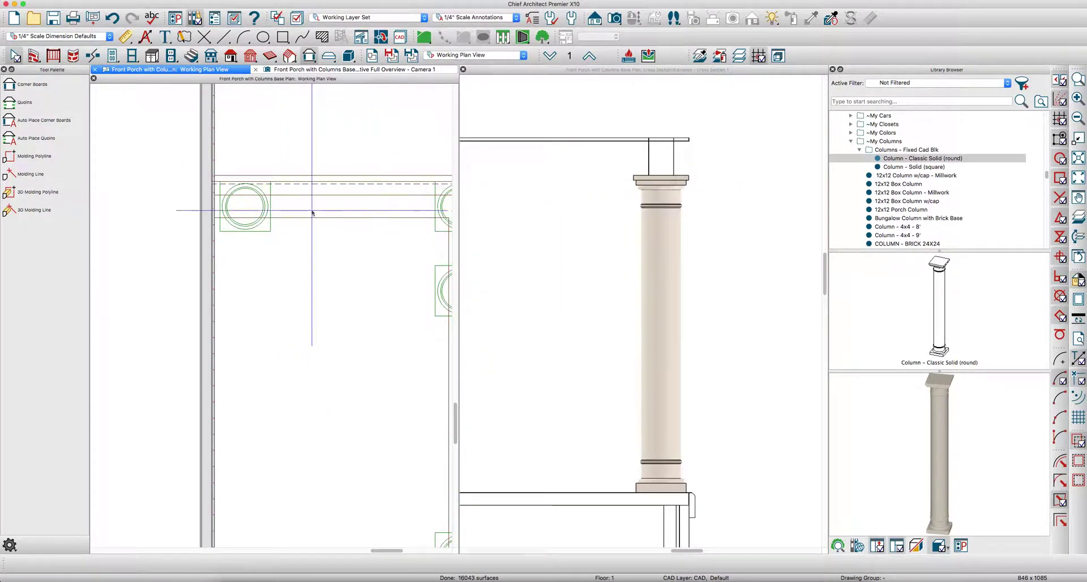
scroll(322, 215, "down", 3)
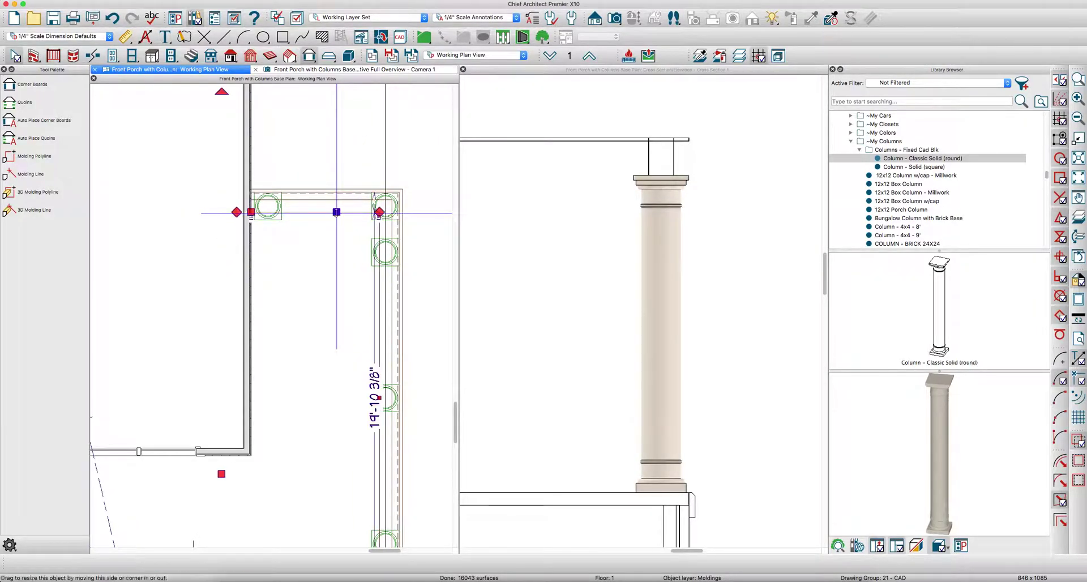
left_click(378, 258)
scroll(379, 259, "up", 1)
double_click(379, 258)
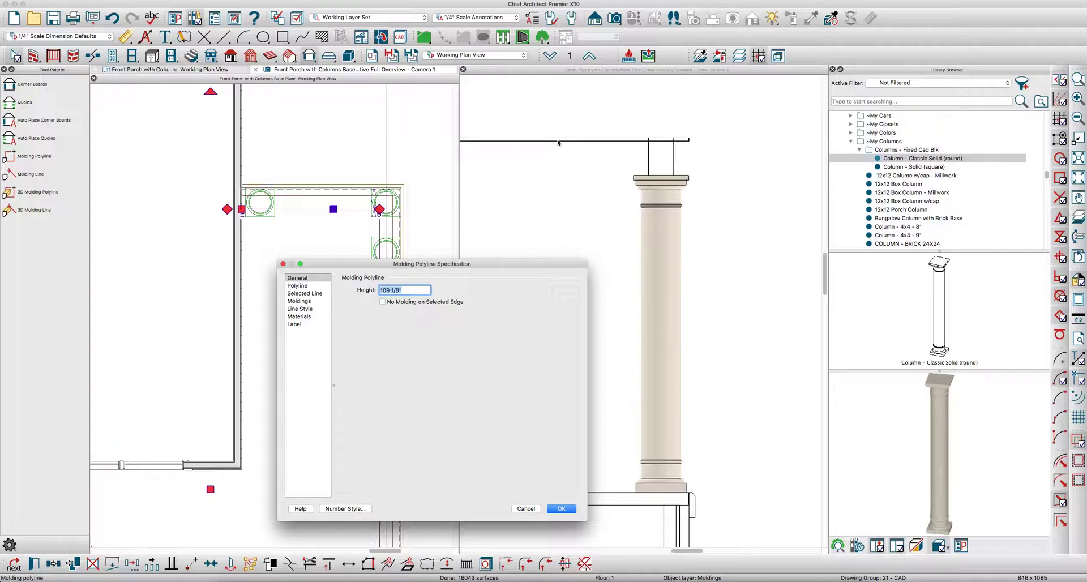
key("Return")
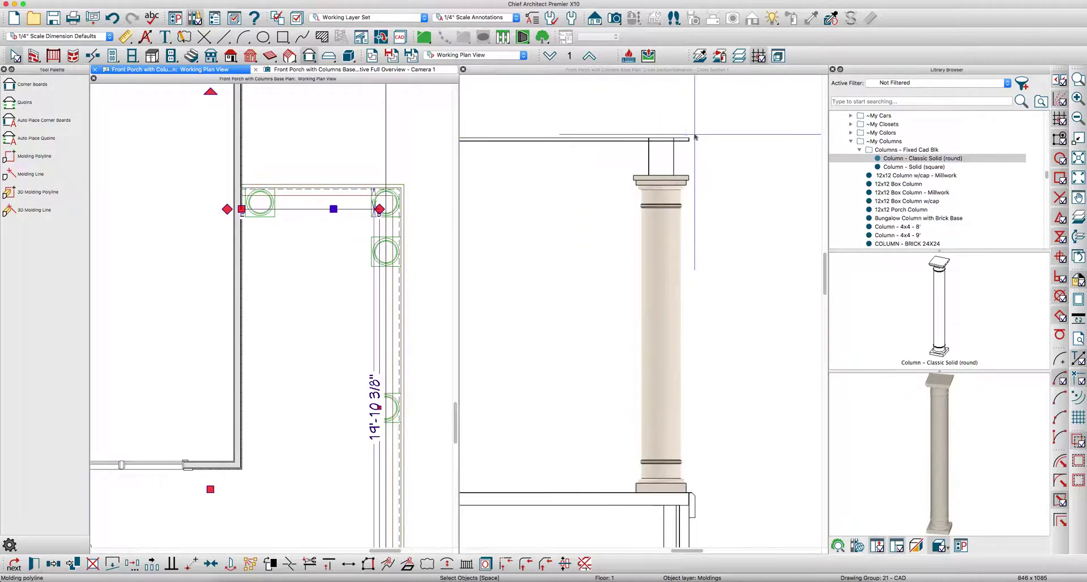
Add the MOLDING 2 - square profile from ~aMy Quick Moldings to the beam's molding polyline
double_click(385, 210)
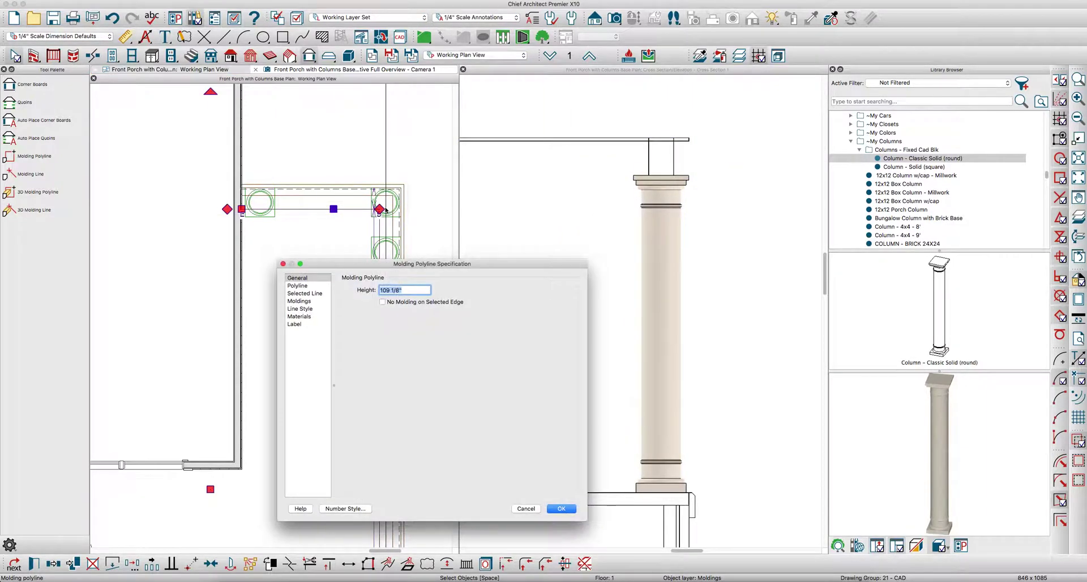
left_click(299, 301)
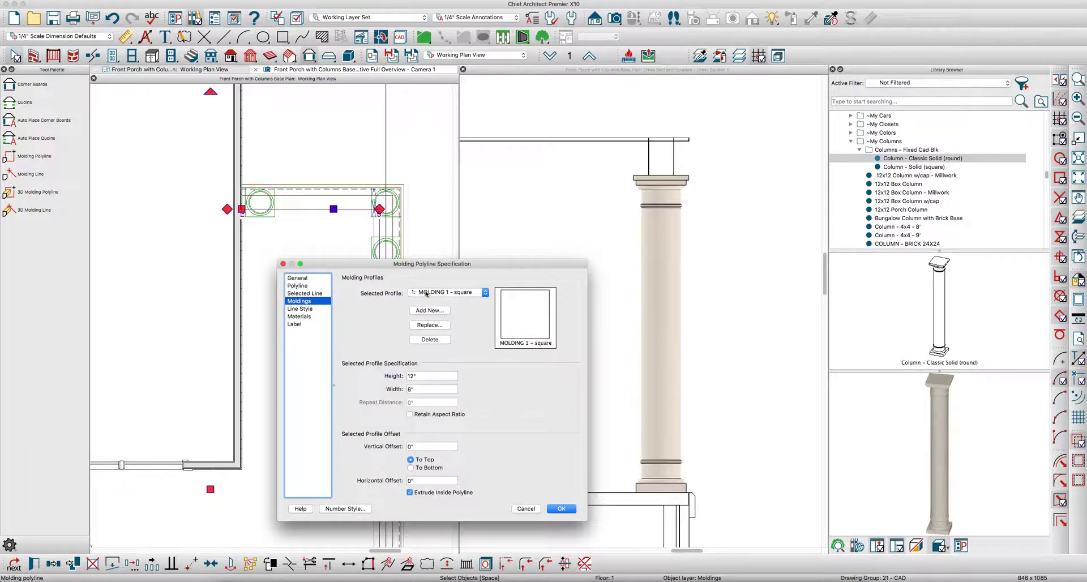
left_click(430, 311)
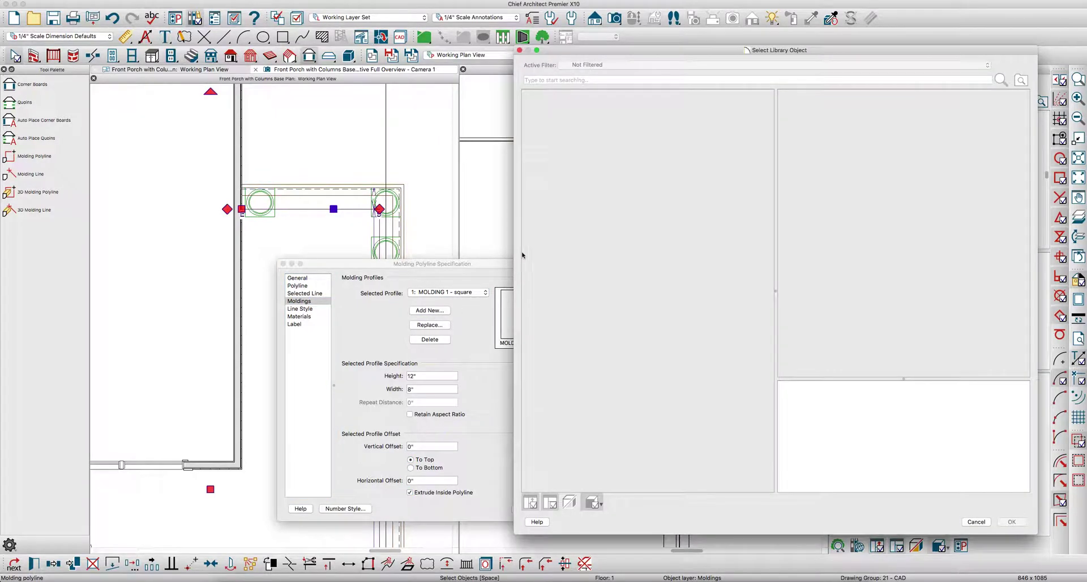
left_click(577, 170)
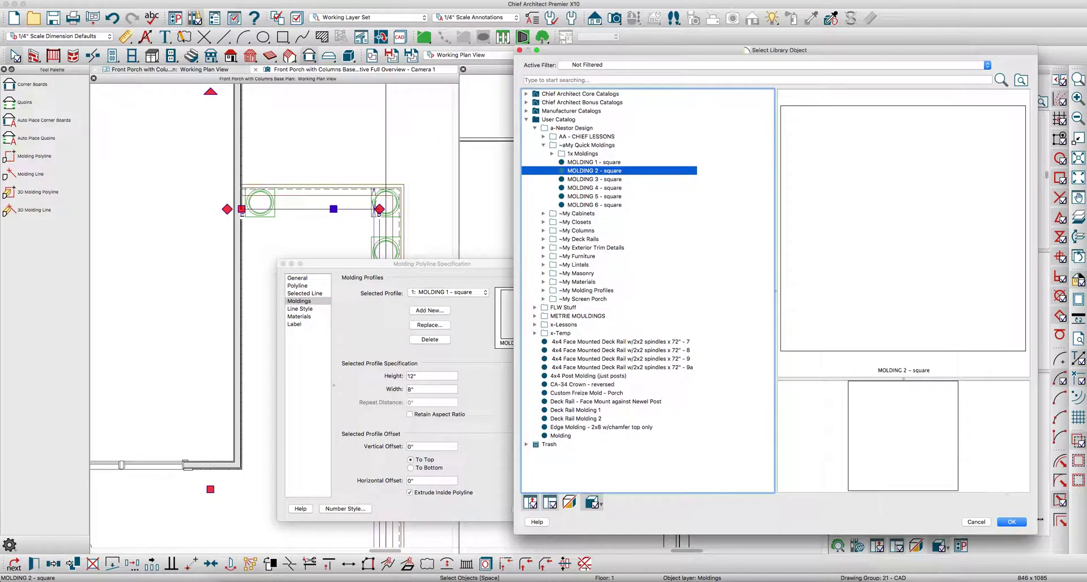
left_click(1012, 521)
Make the second profile 1" high and 5" wide, offset -1" vertically to top and horizontally out to the beam's outer face
left_click(430, 375)
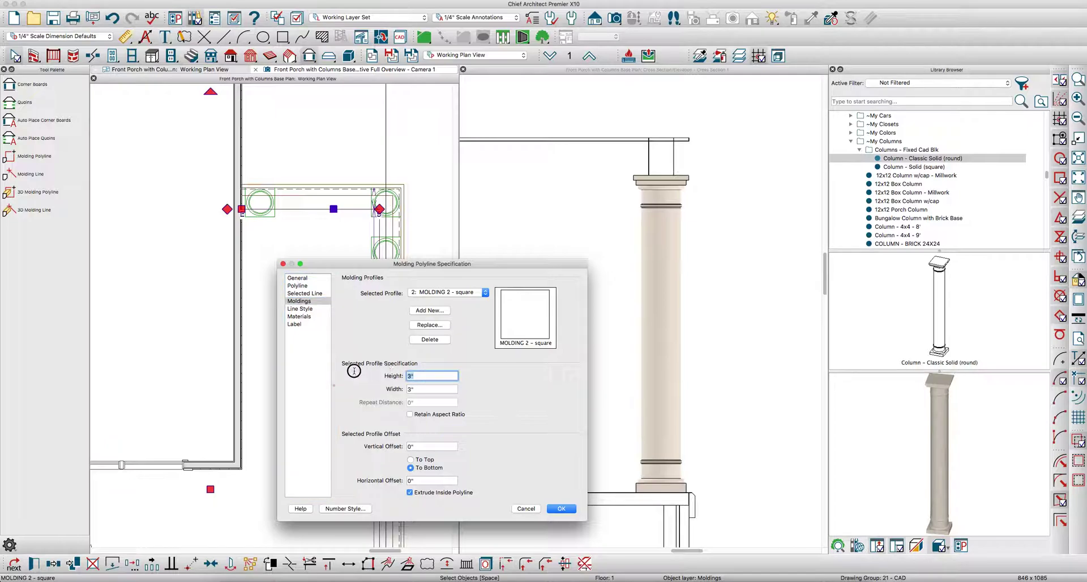
key("Tab")
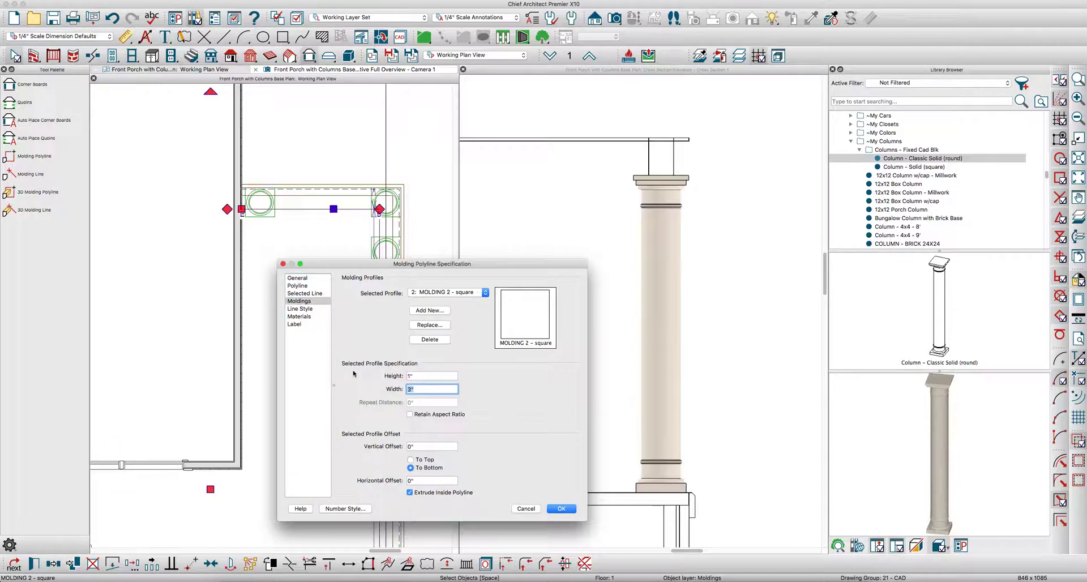
key("Tab")
key("Tab")
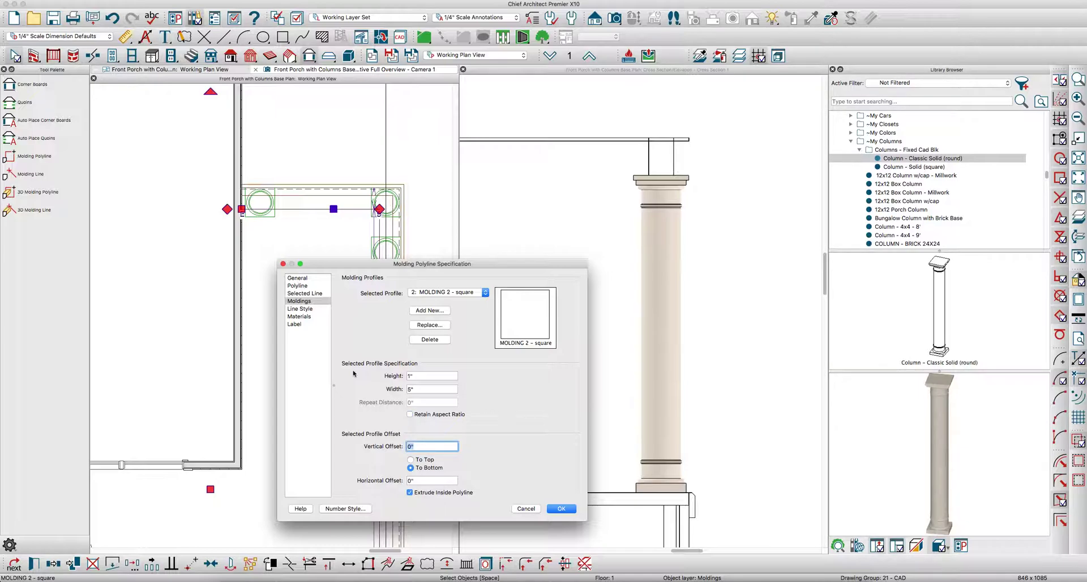
left_click(411, 459)
type("-1")
key("Tab")
left_click(432, 480)
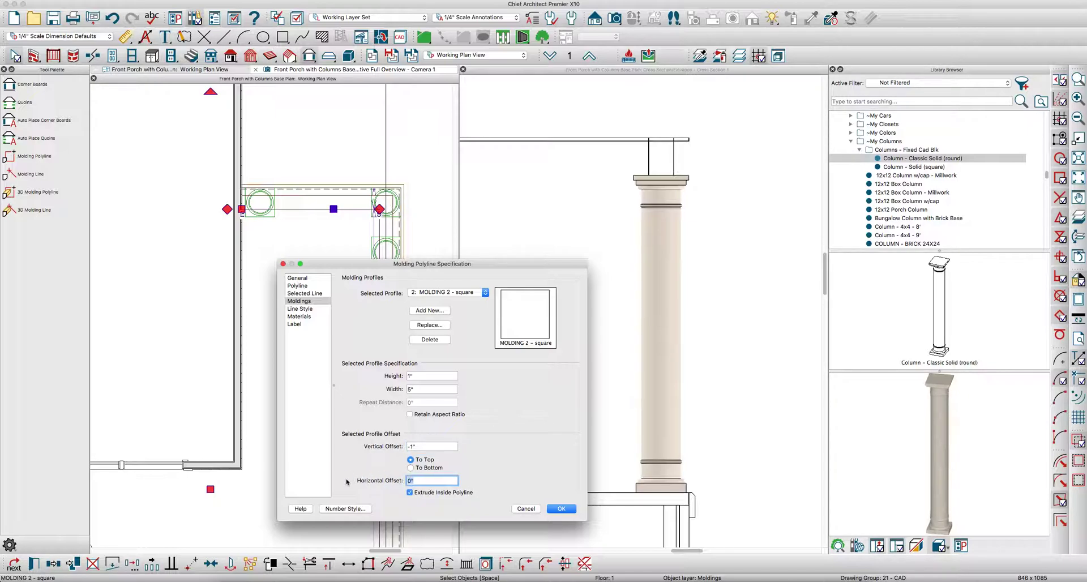
key("Tab")
left_click(552, 508)
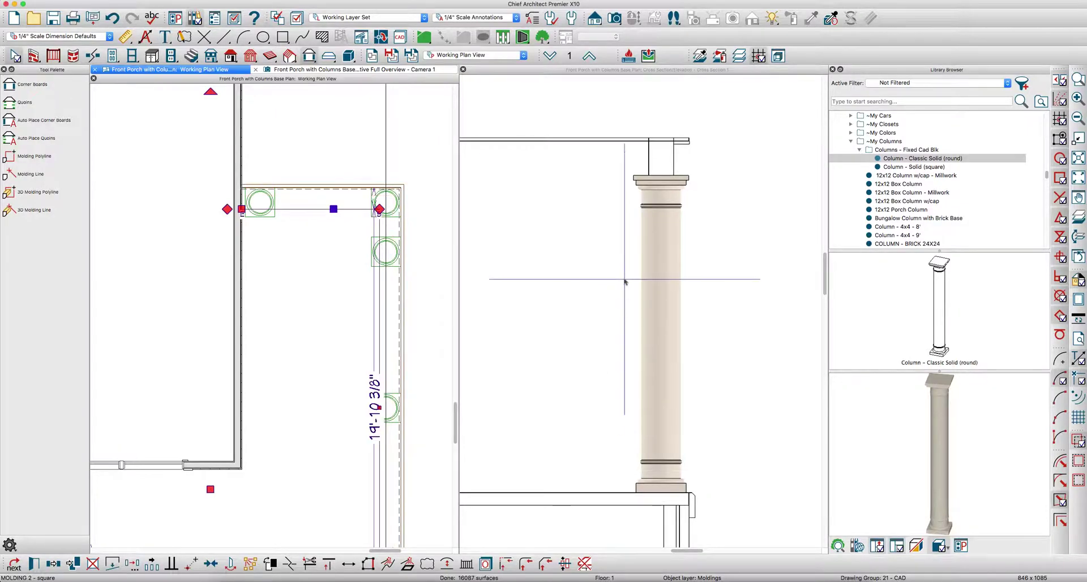
Set the width of the beam's second profile, MOLDING 2 - square, to 4 7/8"
scroll(695, 120, "up", 3)
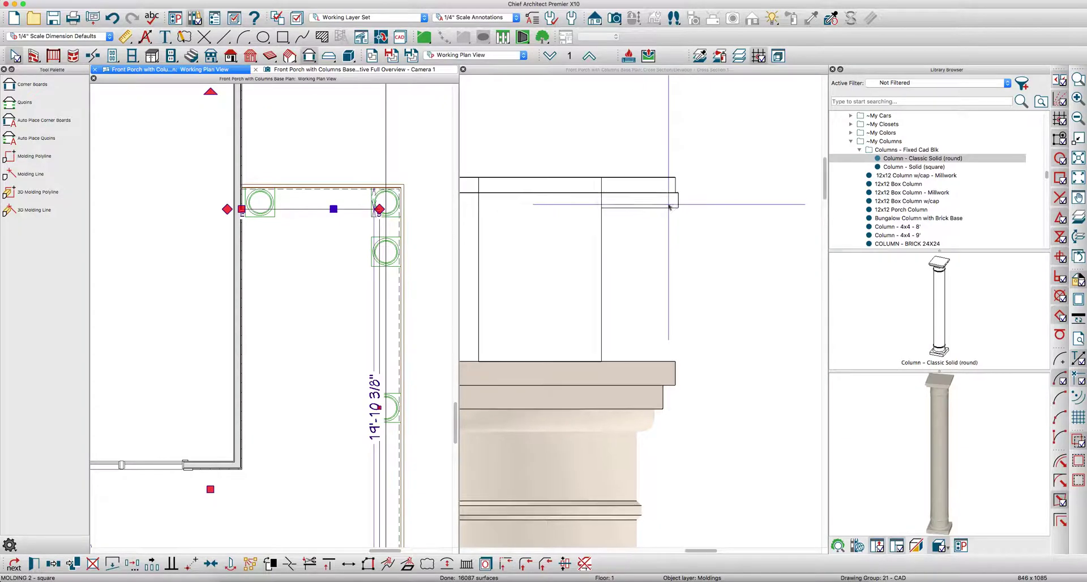
double_click(642, 214)
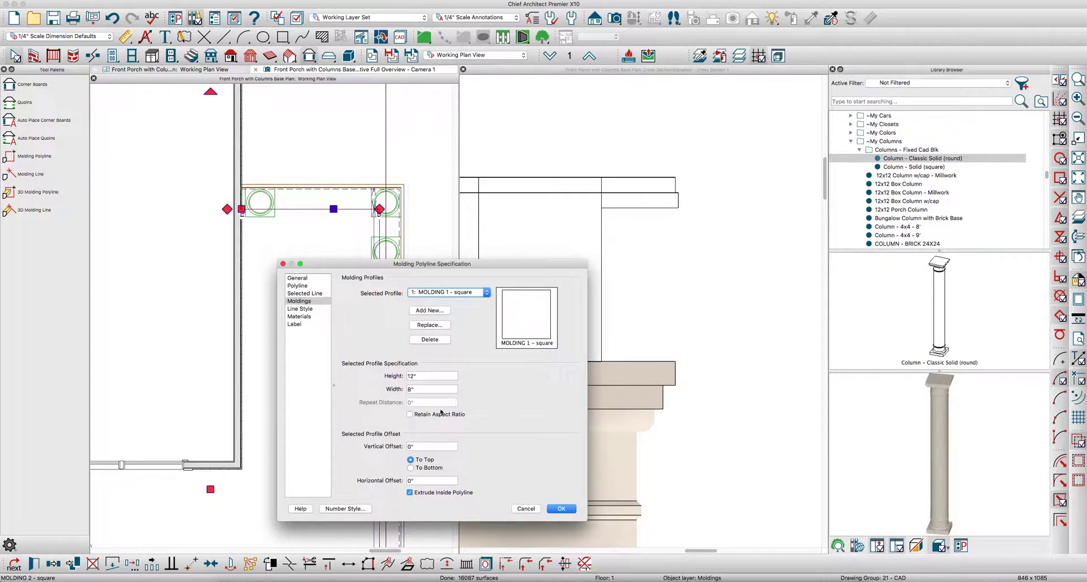
left_click(427, 293)
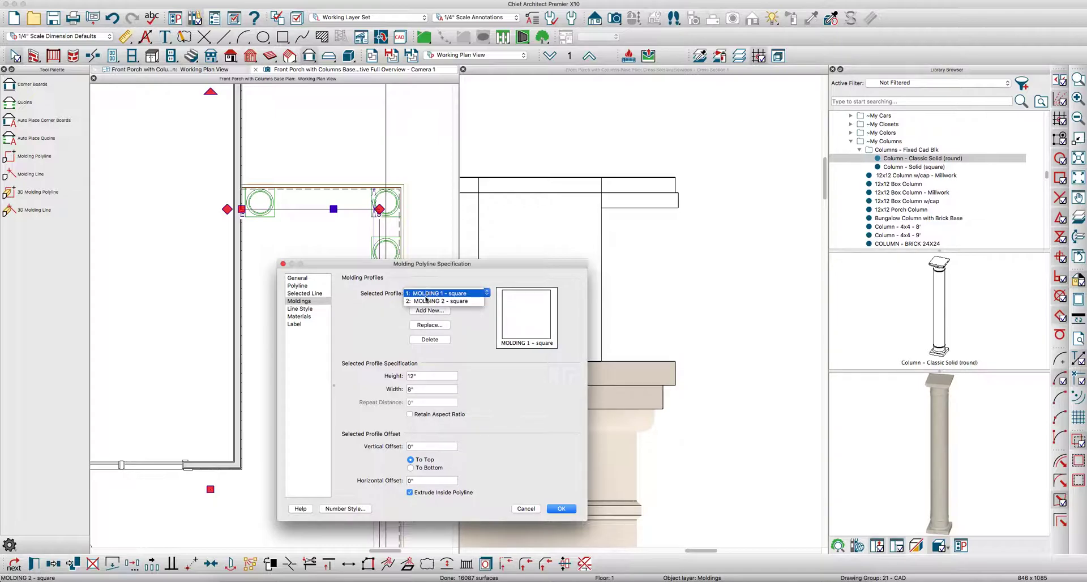
left_click(426, 302)
left_click(412, 391)
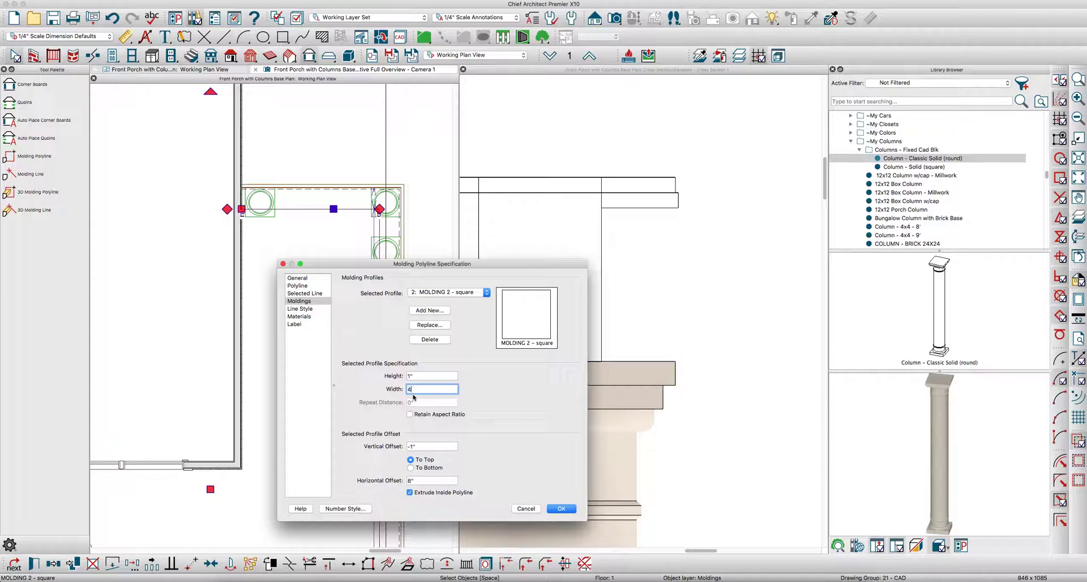
type("4.875")
key("Tab")
key("Return")
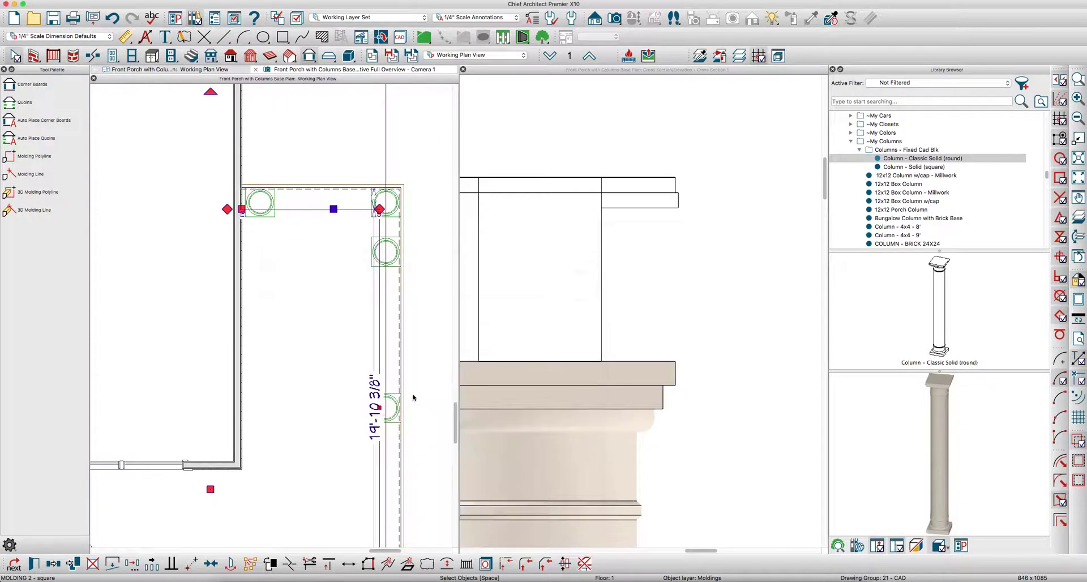
Narrow the MOLDING 2 - square profile to 3 1/2" and shift it horizontally outward from the beam's face
double_click(433, 390)
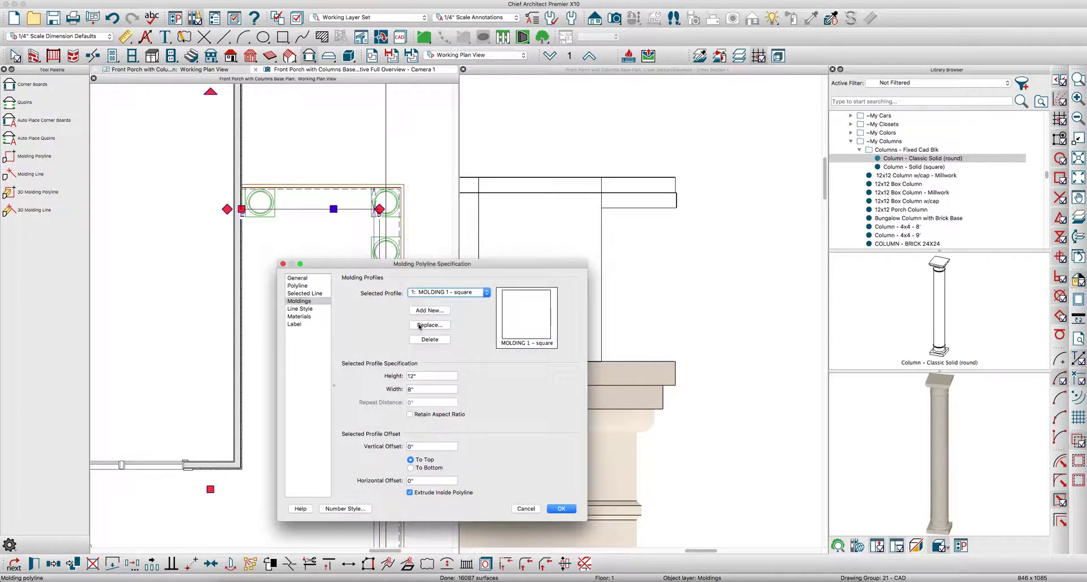
left_click(431, 290)
left_click(426, 300)
left_click(433, 389)
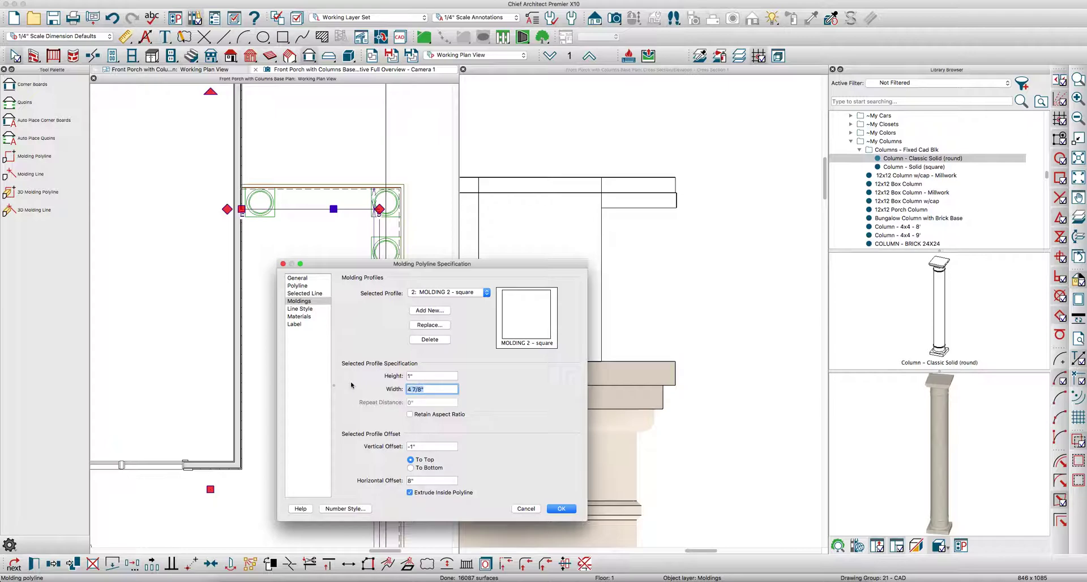
key("Tab")
key("Return")
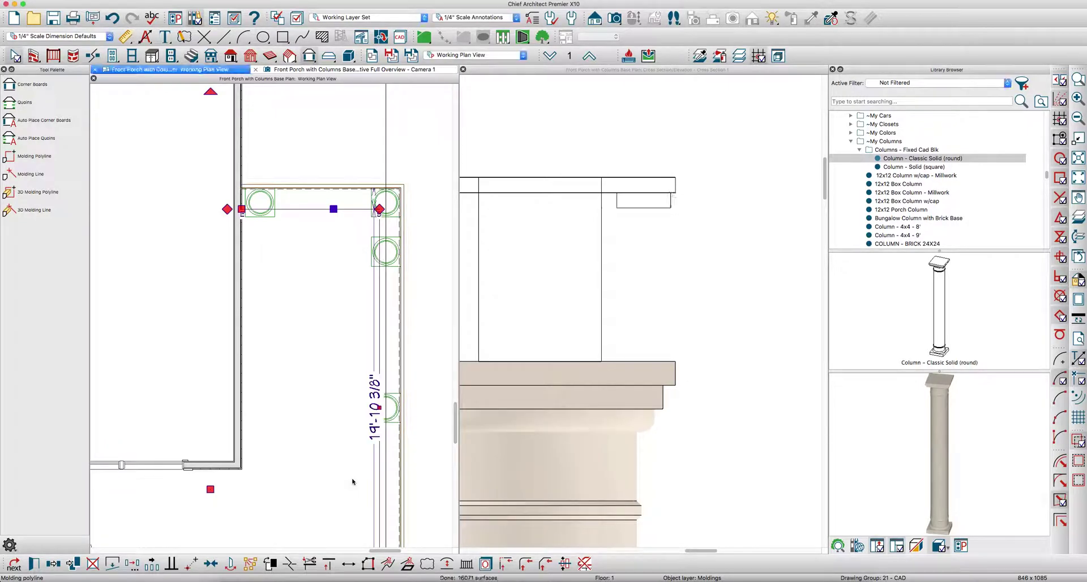
Set the MOLDING 2 - square profile's horizontal offset to 9.375"
double_click(668, 188)
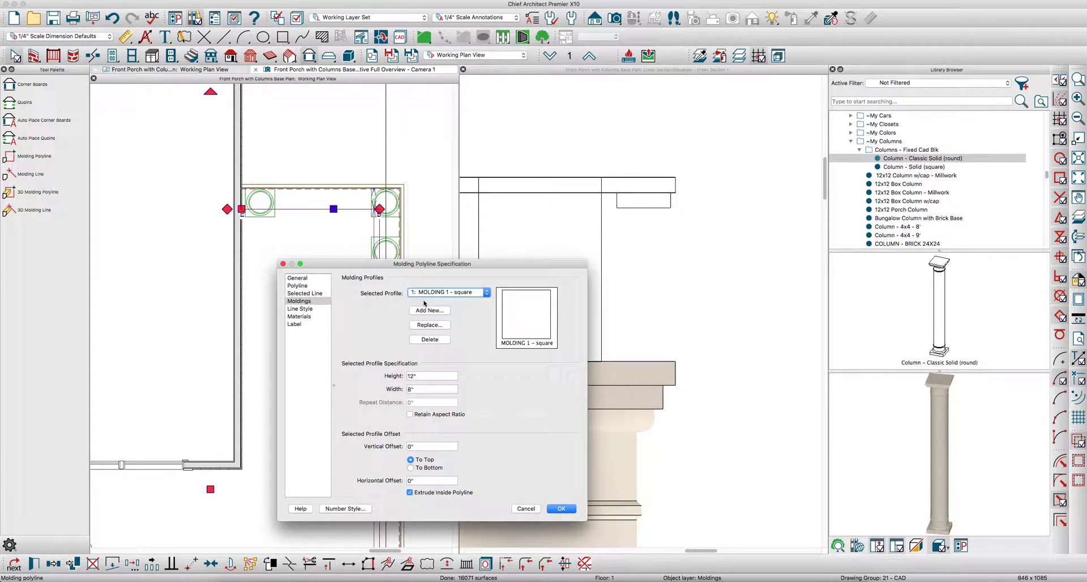
left_click(425, 293)
left_click(425, 301)
left_click(434, 481)
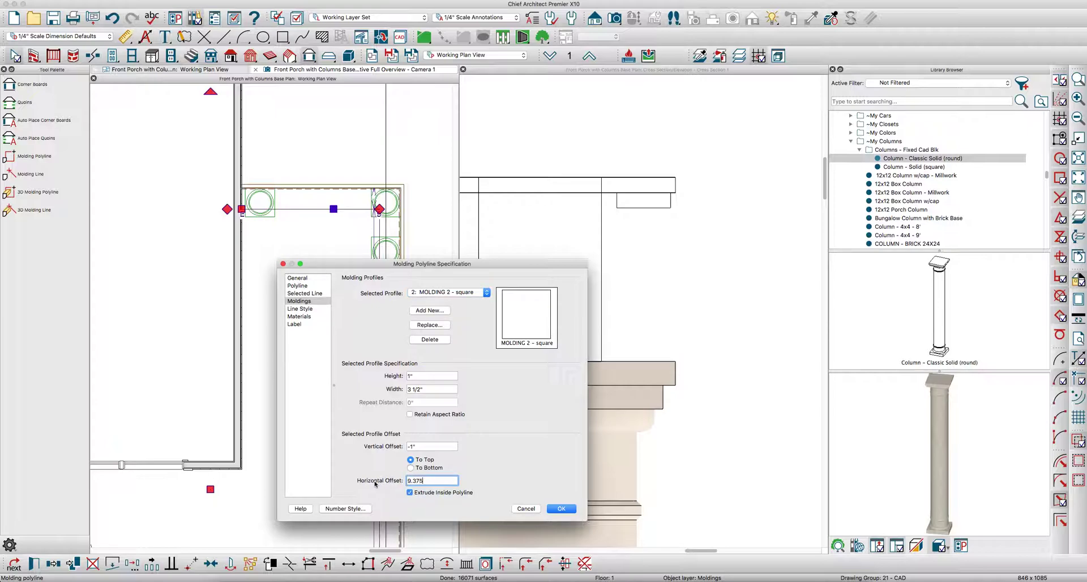
key("Return")
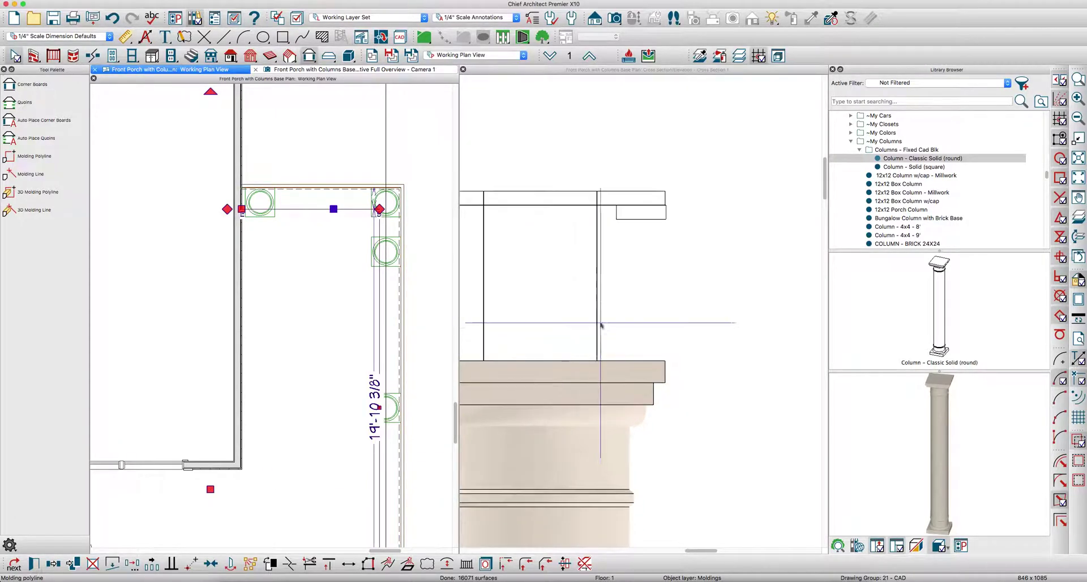
Search the library for ca-34 and add the CA-34 crown as the beam molding polyline's third profile
scroll(676, 328, "down", 1)
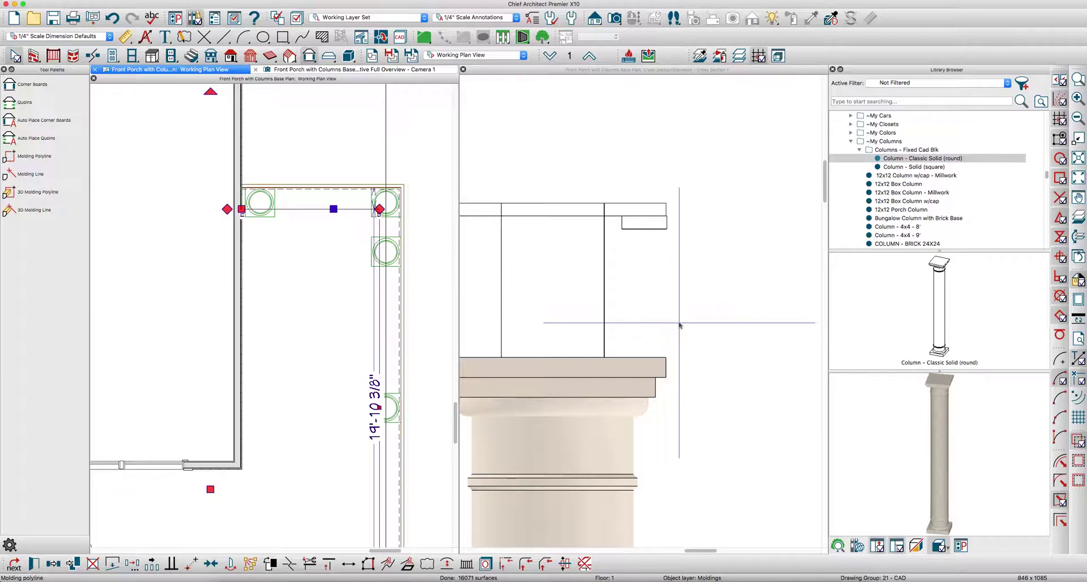
scroll(674, 314, "down", 2)
double_click(658, 254)
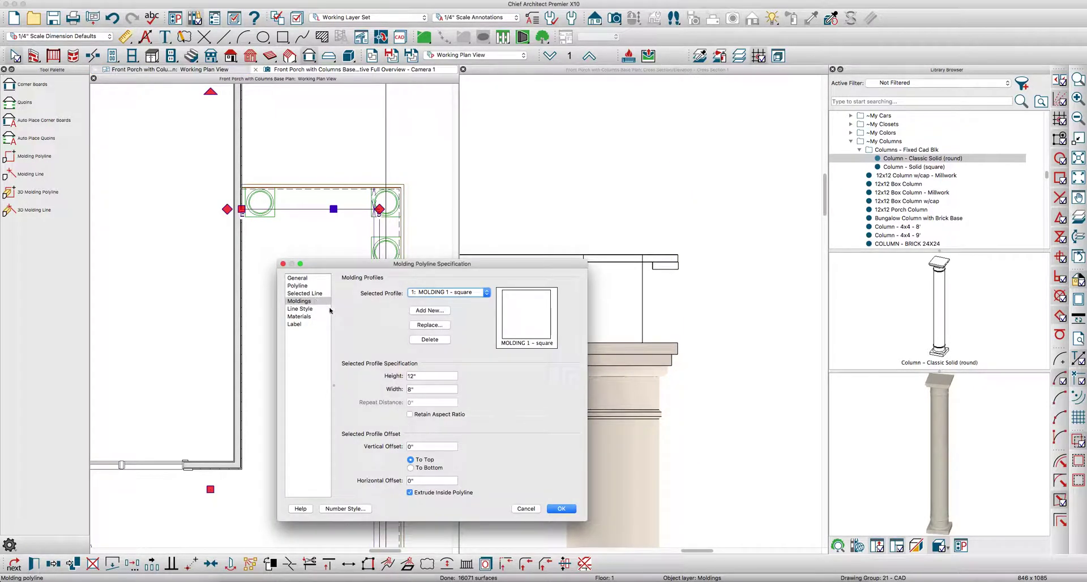
left_click(434, 312)
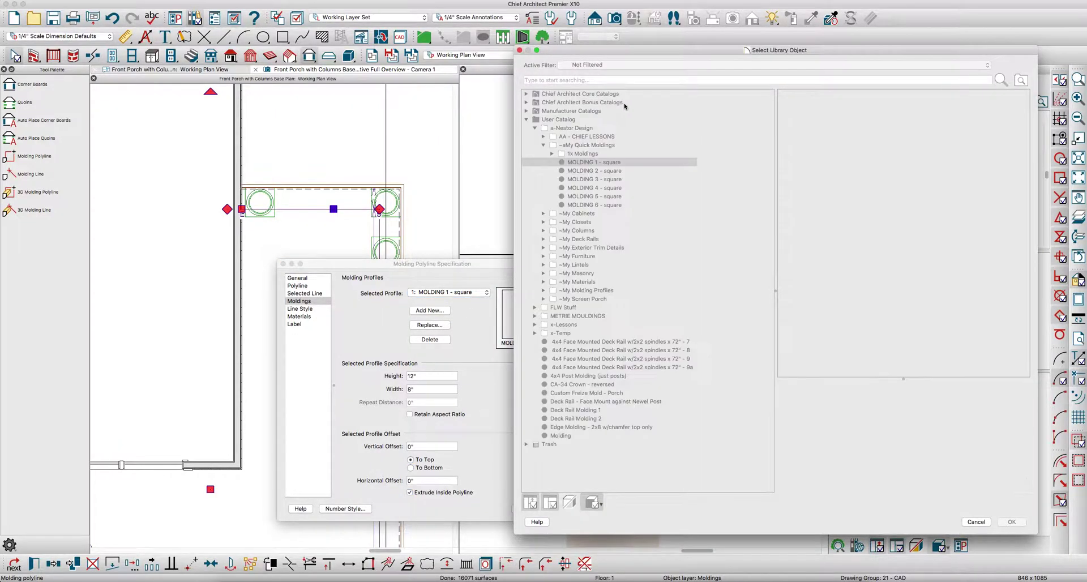
type("ca-34")
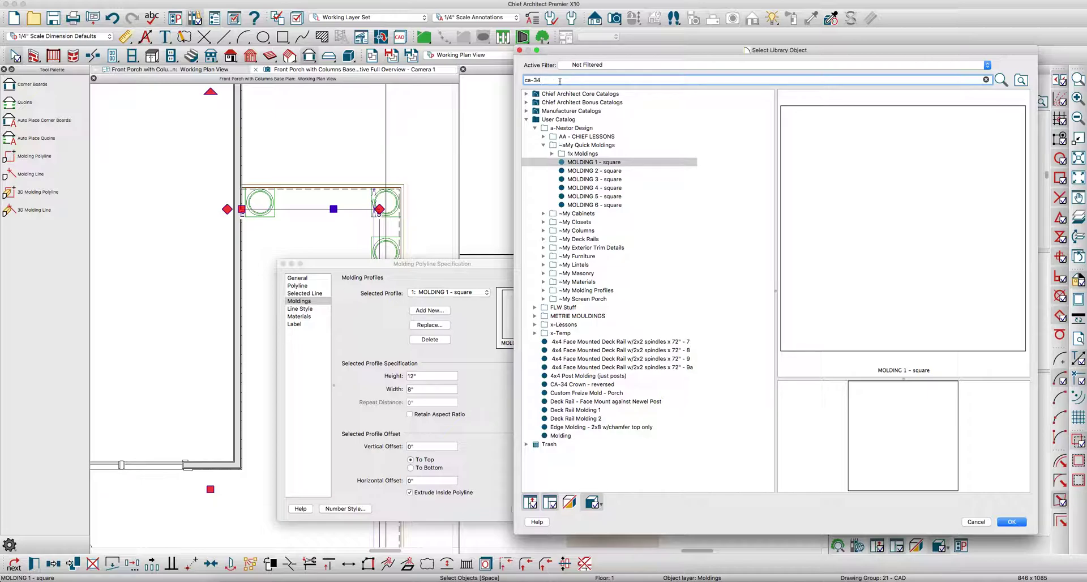
key("Return")
left_click(546, 105)
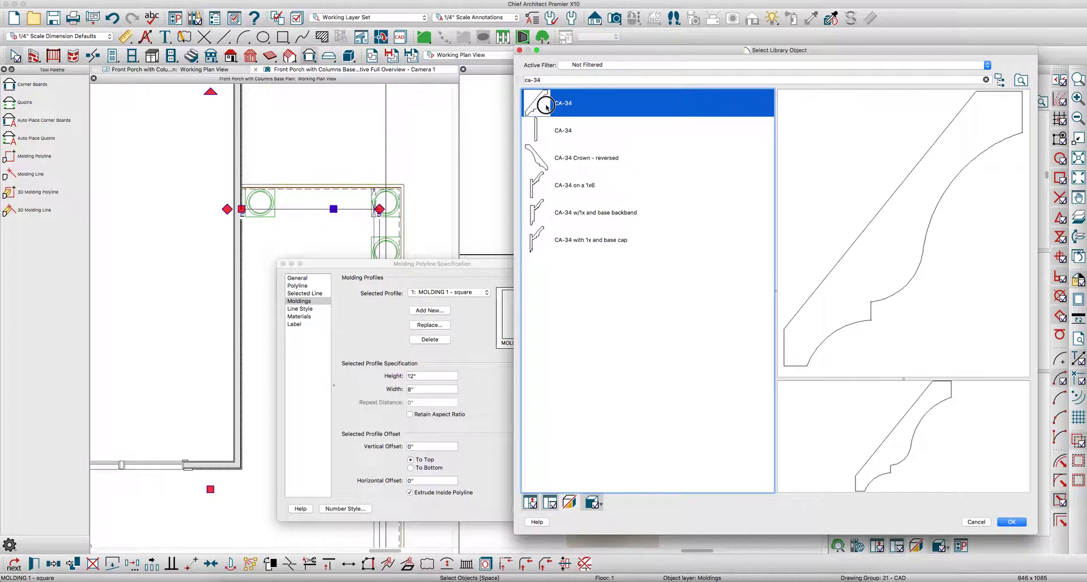
left_click(1010, 522)
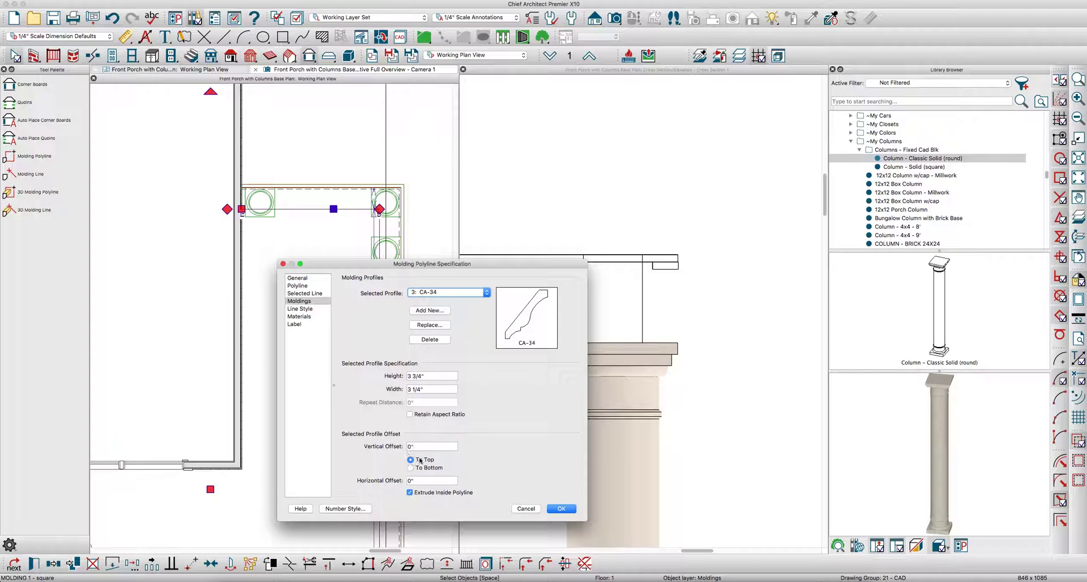
Offset the CA-34 crown profile -1" vertically to top and 8" horizontally, out to the beam's outer face
left_click(427, 447)
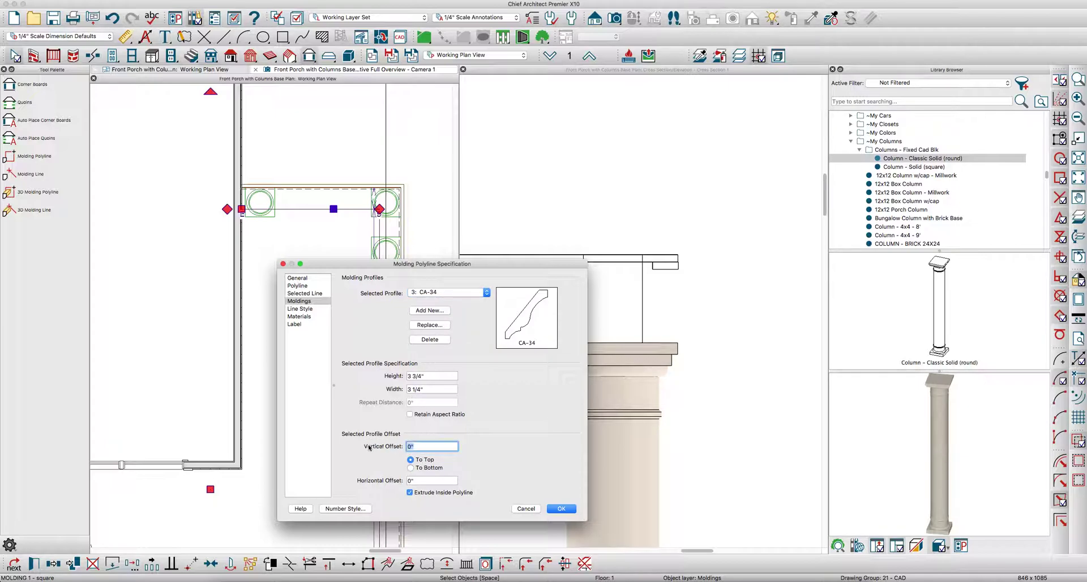
key("Tab")
left_click(430, 479)
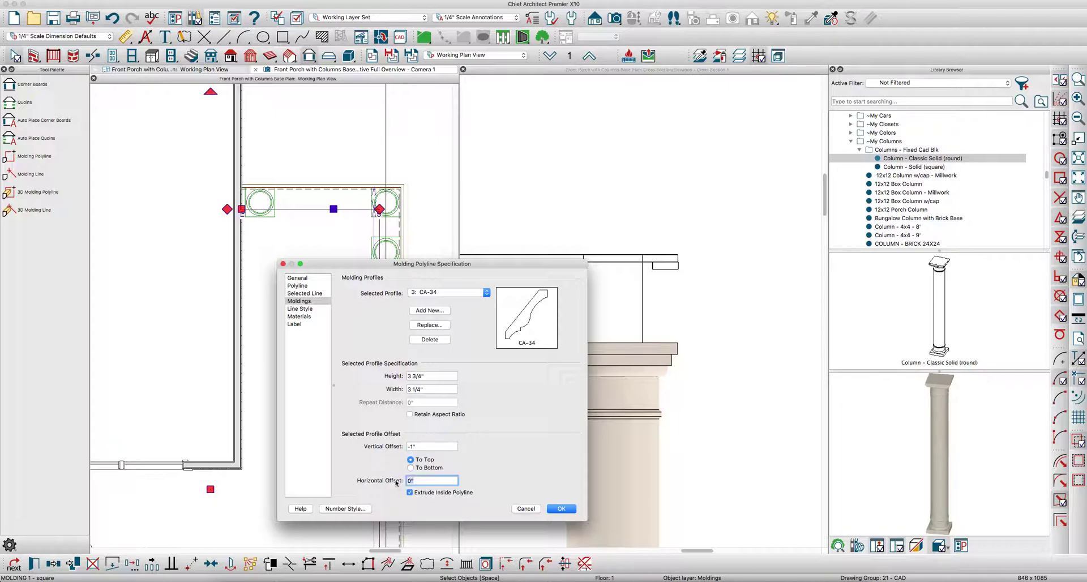
type("8")
key("Tab")
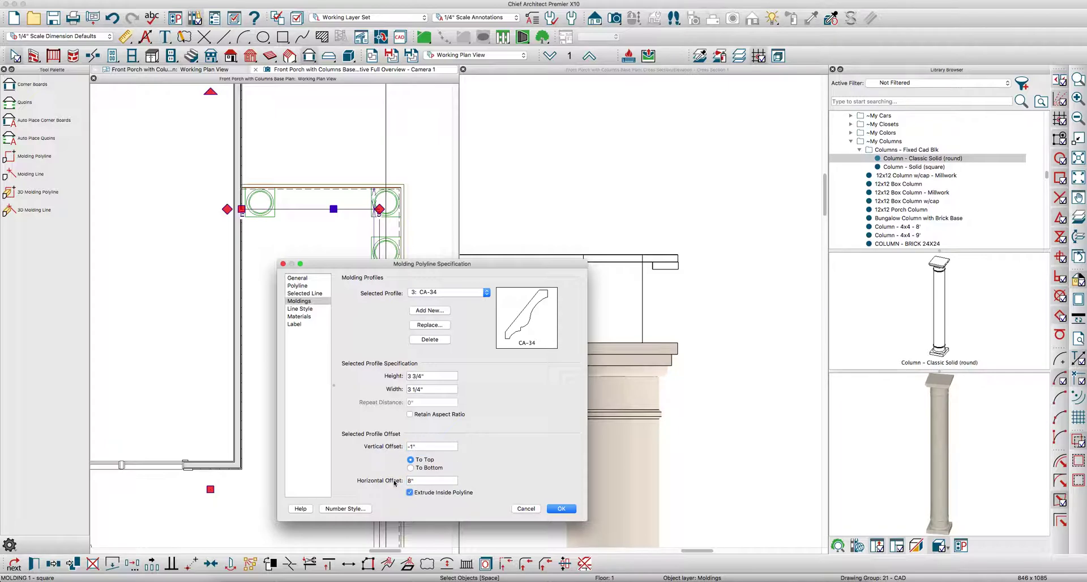
left_click(559, 509)
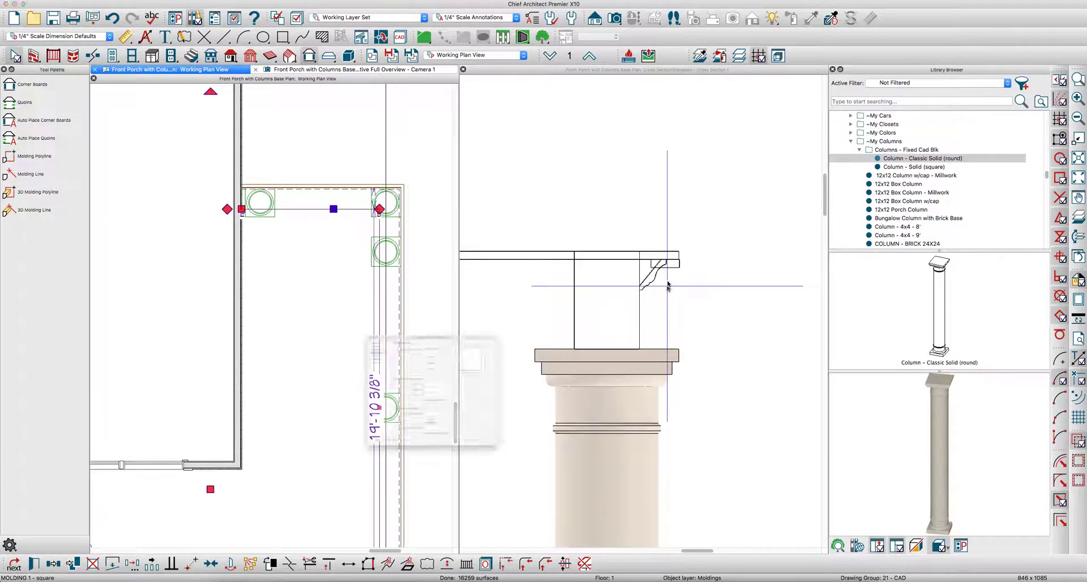
Lower the CA-34 crown beneath the square trim by setting its vertical offset to -2"
double_click(668, 286)
left_click(422, 294)
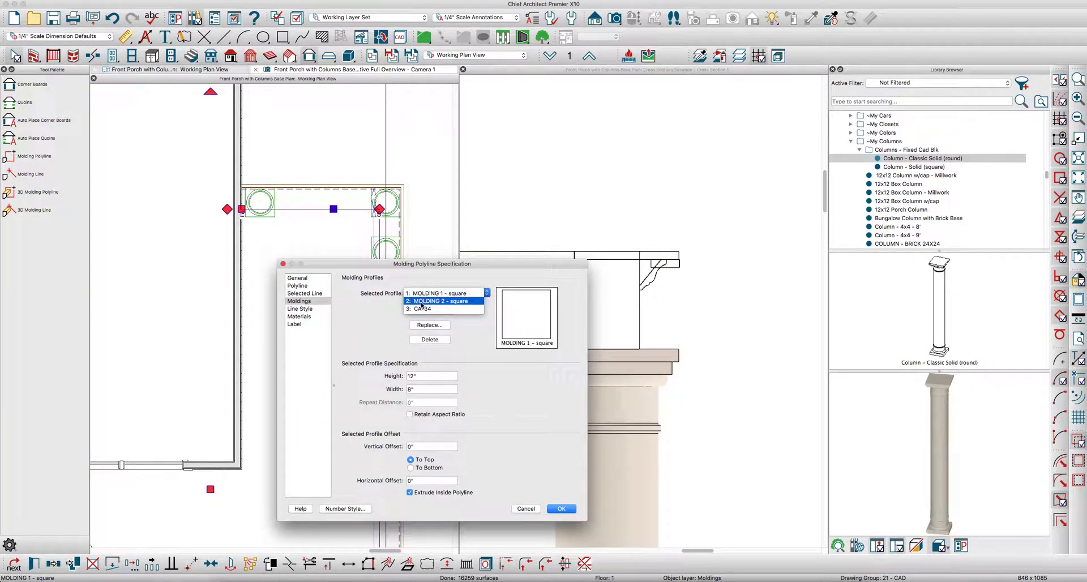
left_click(430, 308)
double_click(425, 447)
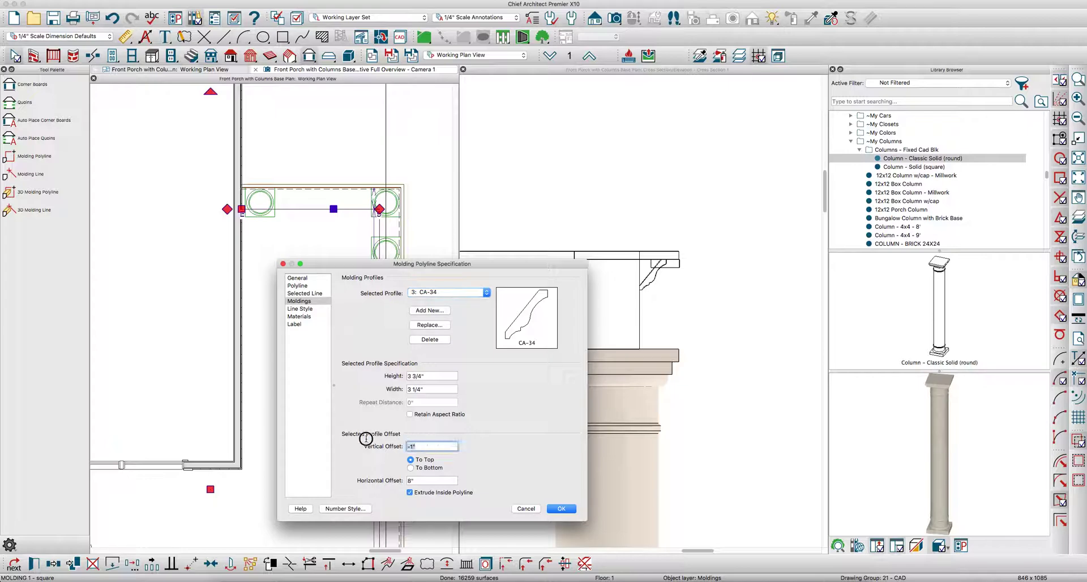
type("-2")
key("Return")
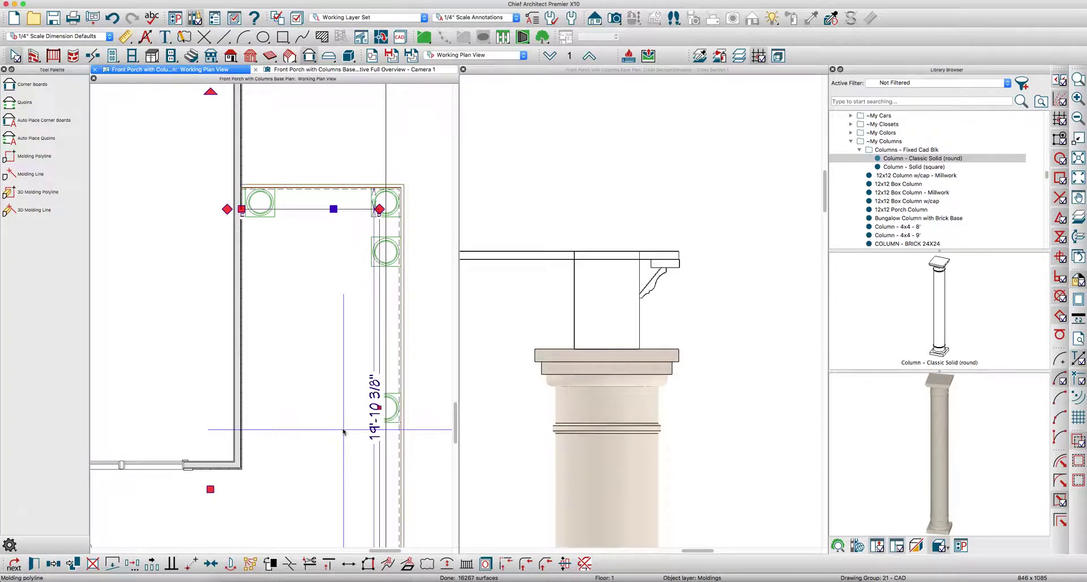
Examine the beam's crown and trim around the porch corner in the enlarged full overview camera view
left_click(399, 69)
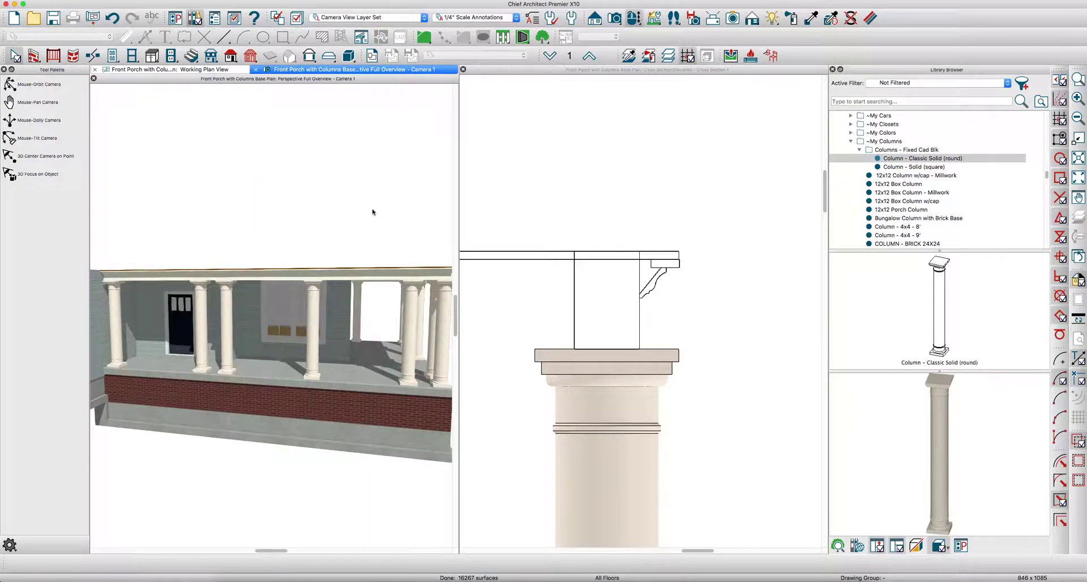
double_click(359, 79)
key("o")
left_click_drag(476, 301, 409, 290)
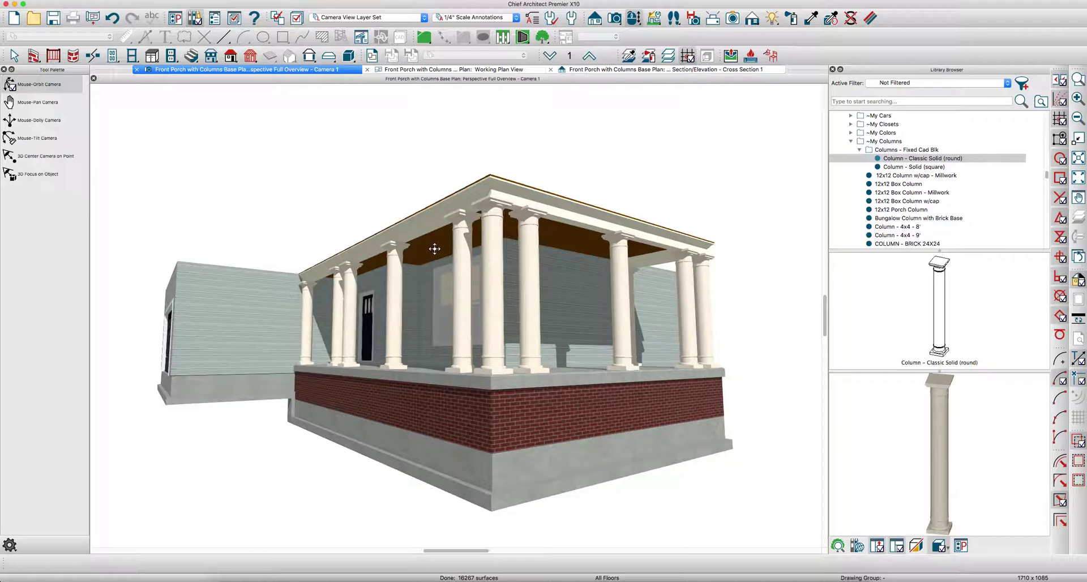
scroll(434, 248, "up", 5)
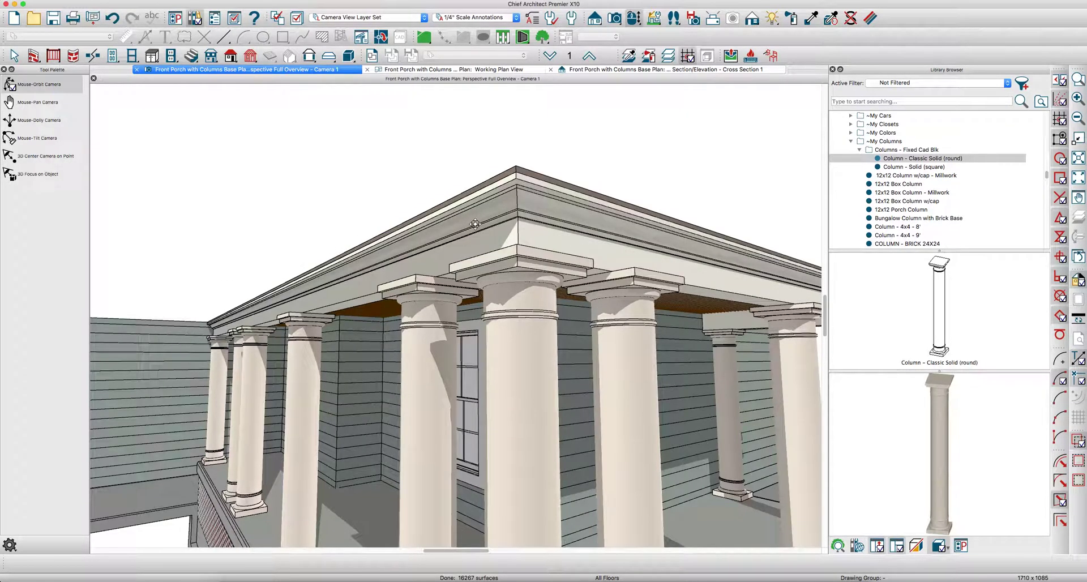
scroll(475, 224, "up", 2)
key("space")
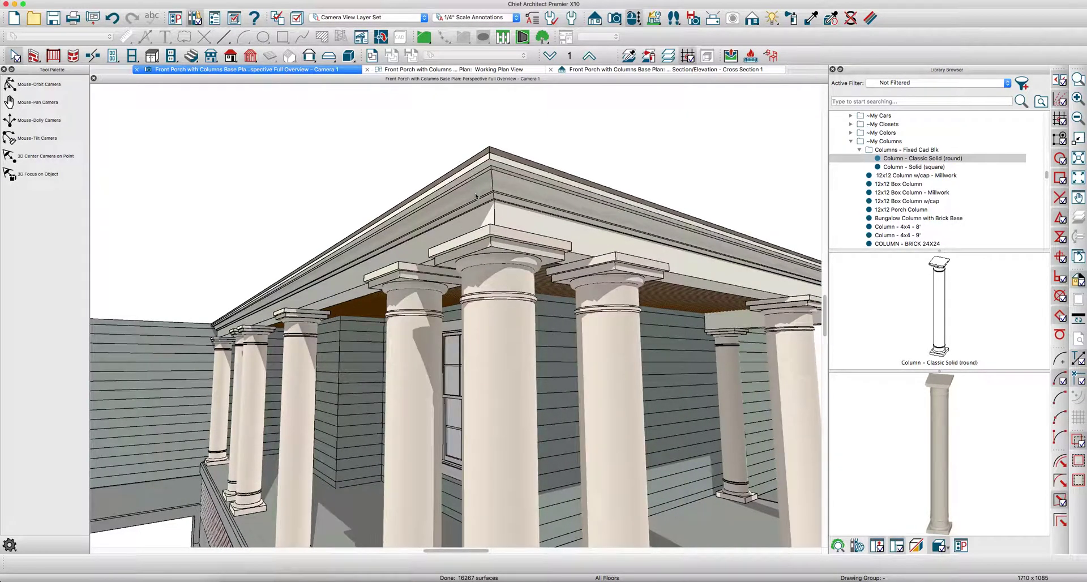
key("space")
left_click_drag(416, 254, 406, 325)
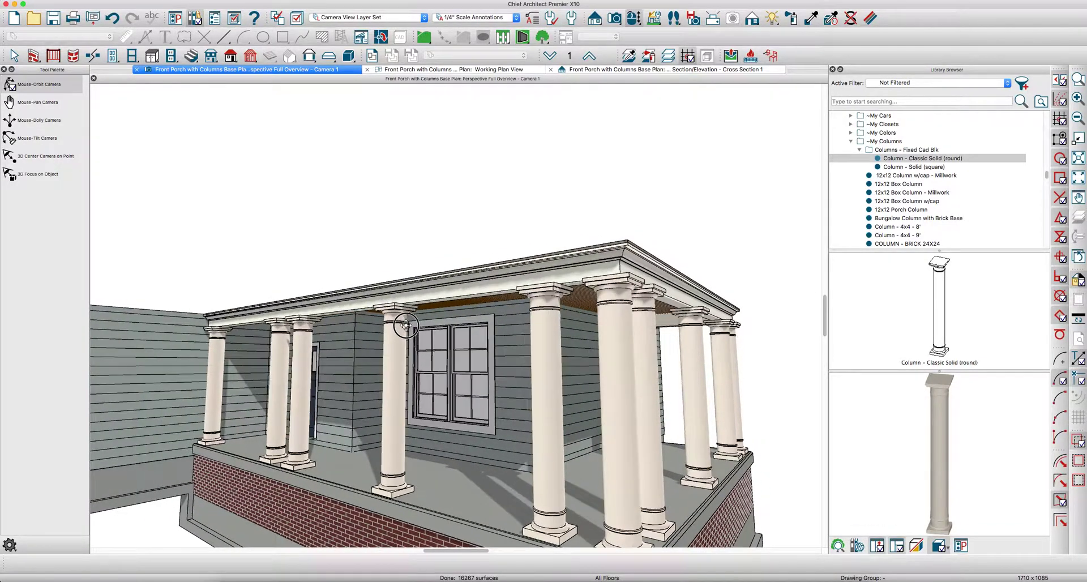
key("space")
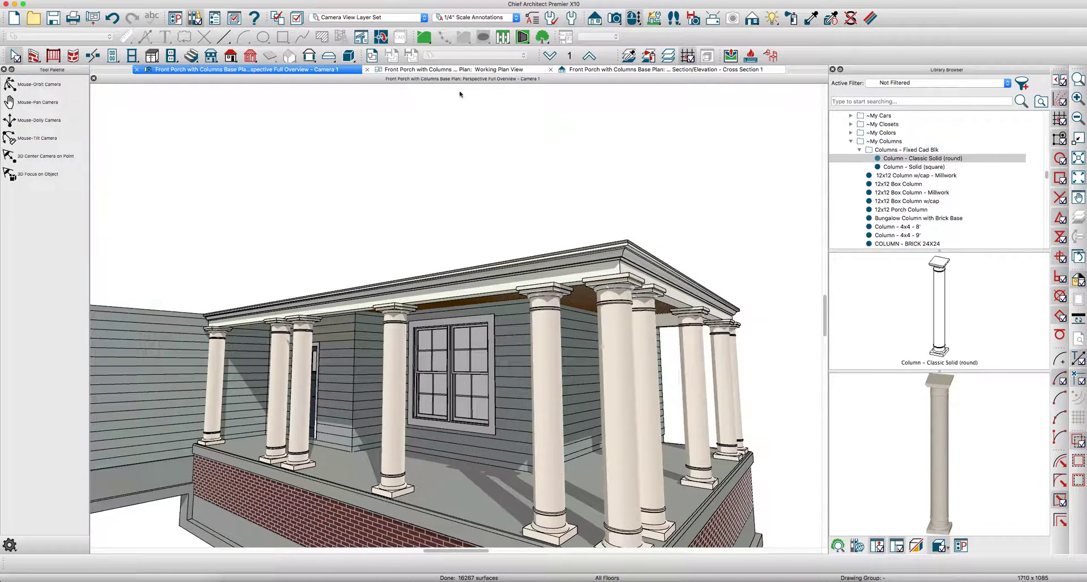
In the working plan, draw a roof plane about 1'-1" wide beside Cross Section 1, with its baseline on the porch's front edge
left_click(489, 69)
scroll(668, 227, "down", 6)
scroll(517, 427, "up", 8)
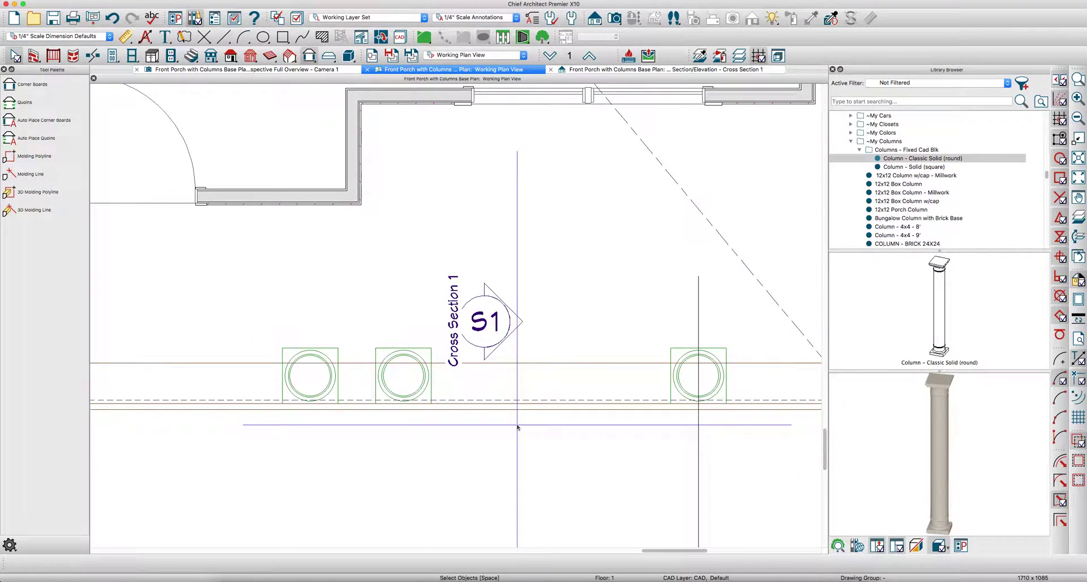
key("q")
scroll(517, 428, "up", 4)
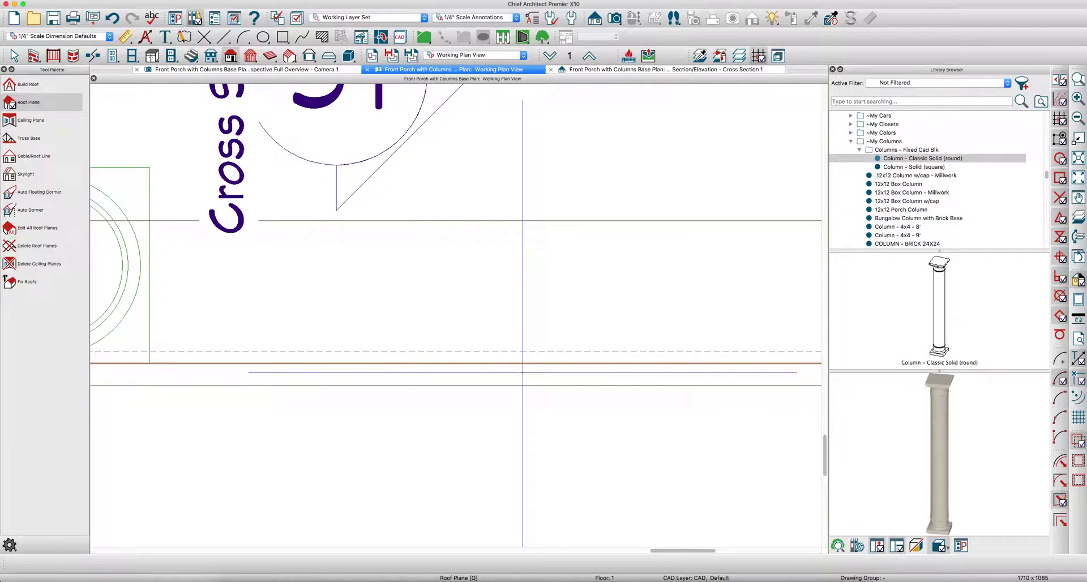
left_click_drag(520, 367, 732, 372)
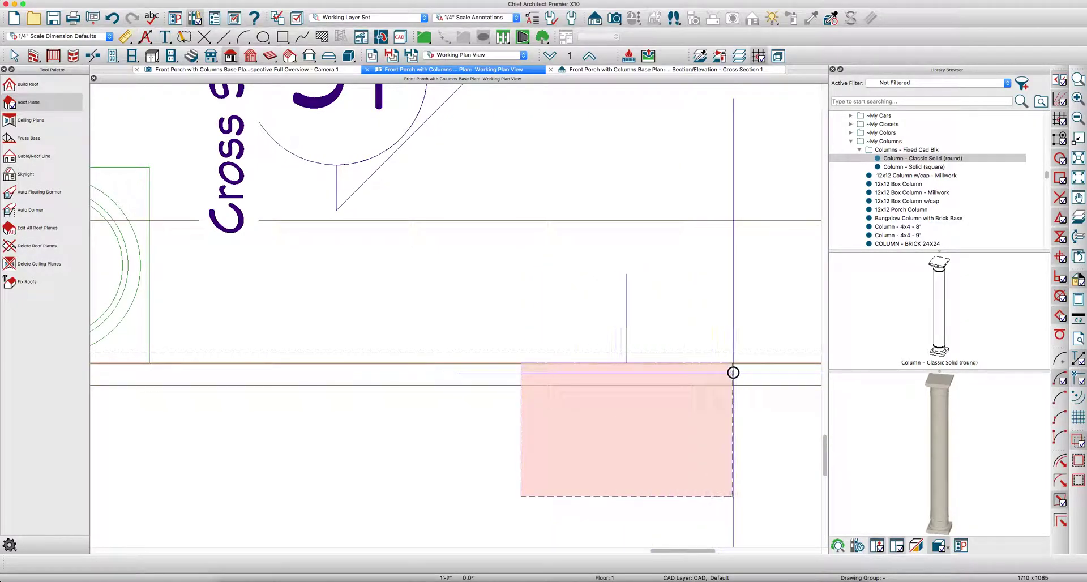
left_click(577, 291)
Stretch the new roof plane's upper edge back from the porch front toward the house wall
scroll(577, 291, "down", 5)
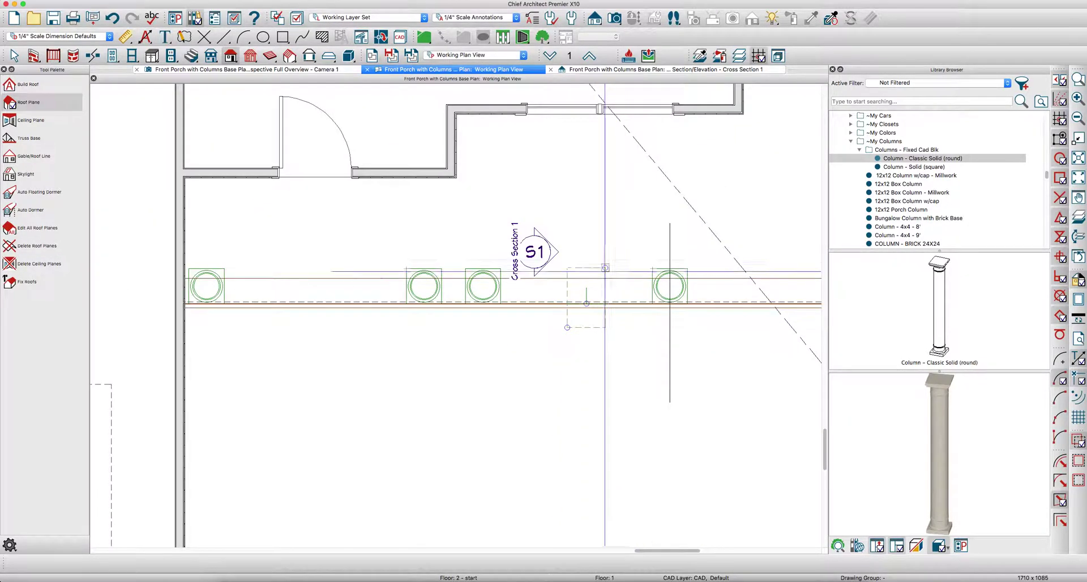
left_click_drag(590, 268, 592, 131)
scroll(534, 273, "down", 3)
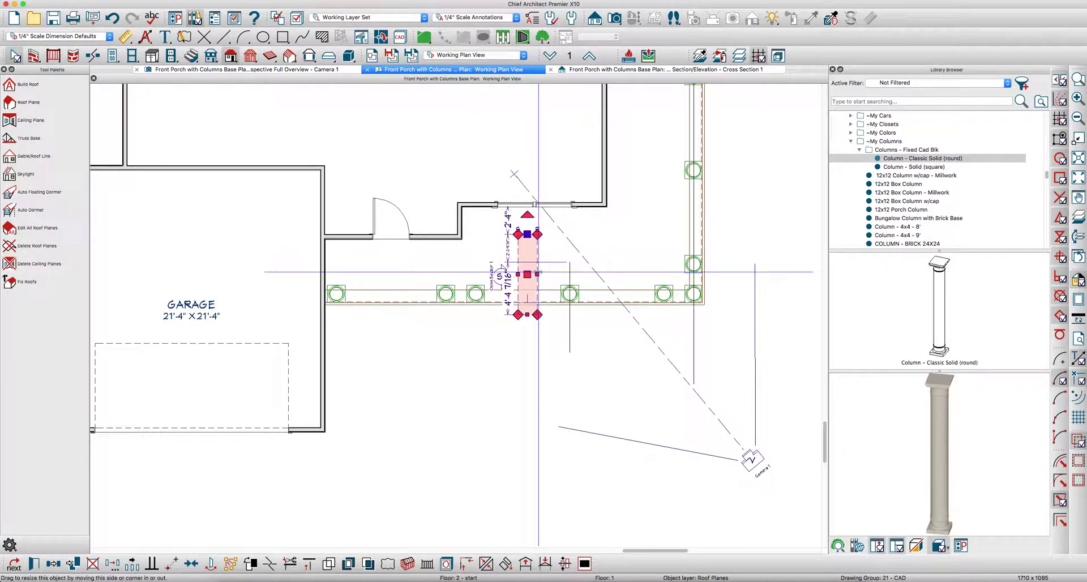
Widen the front porch roof plane in both directions along the porch and set its fascia top height to 120"
left_click_drag(537, 274, 621, 275)
left_click_drag(519, 274, 405, 273)
left_click(504, 317)
double_click(504, 315)
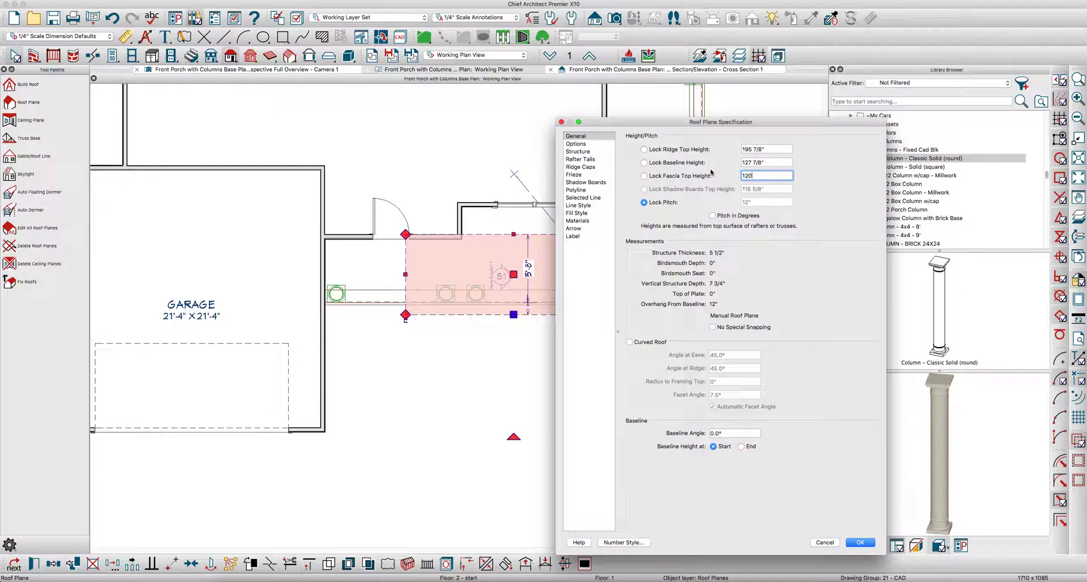
left_click(575, 175)
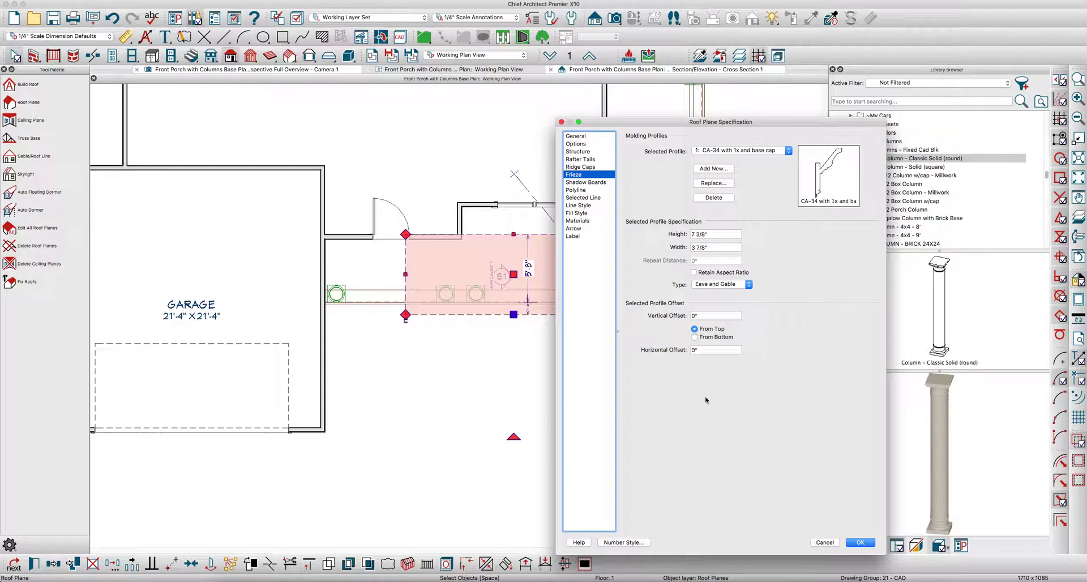
left_click(860, 543)
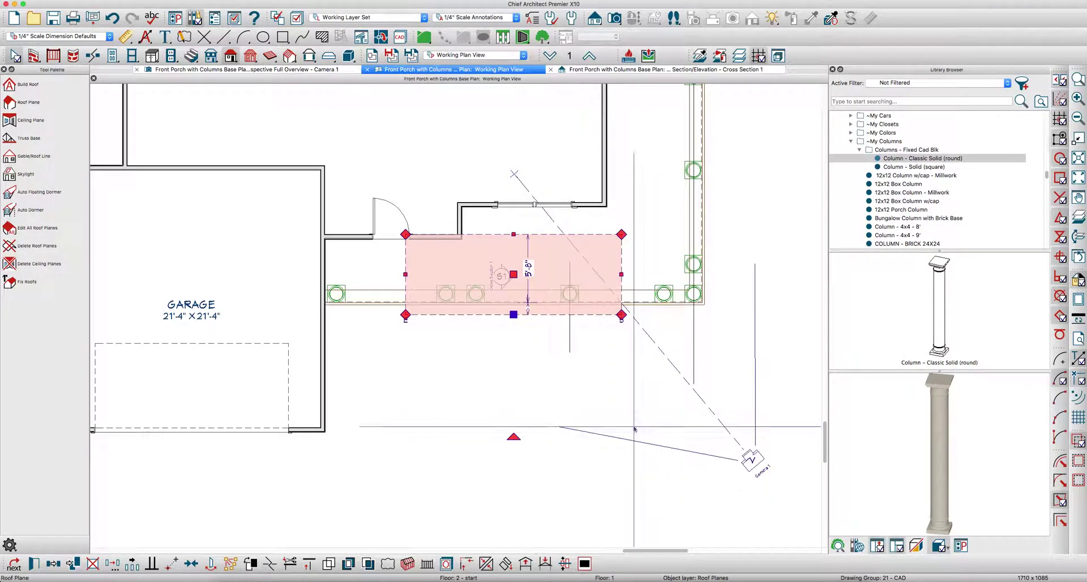
Compare the new roof's eave and frieze with the beam trim and column cap in Cross Section 1
left_click(679, 69)
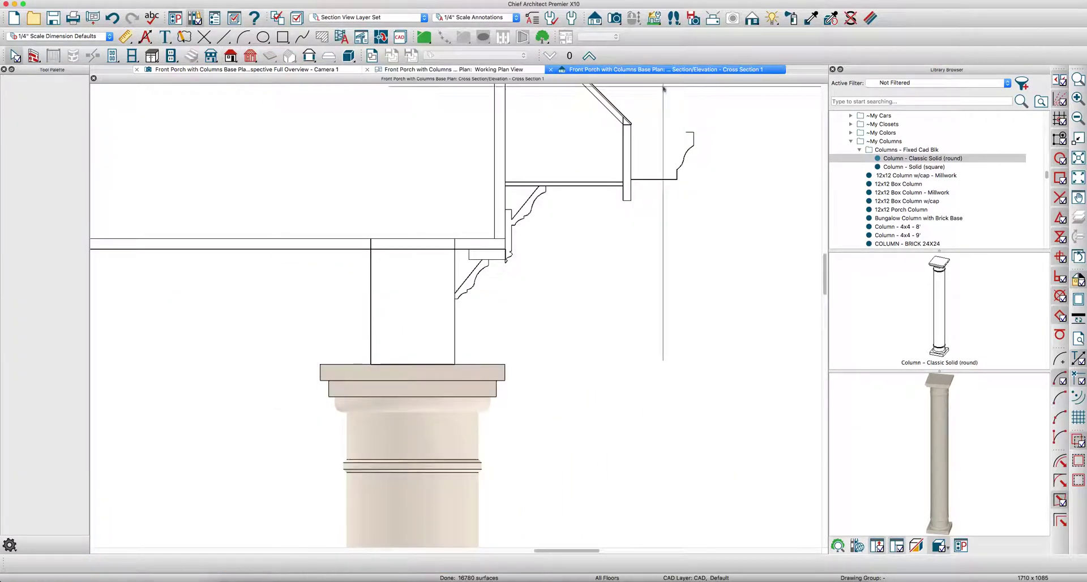
scroll(523, 255, "up", 6)
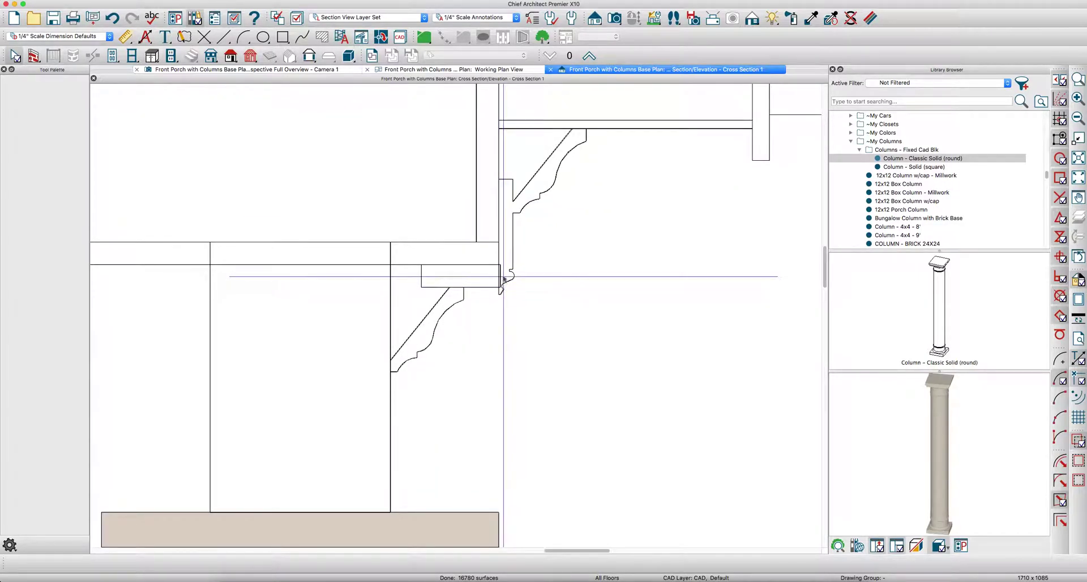
scroll(521, 300, "down", 4)
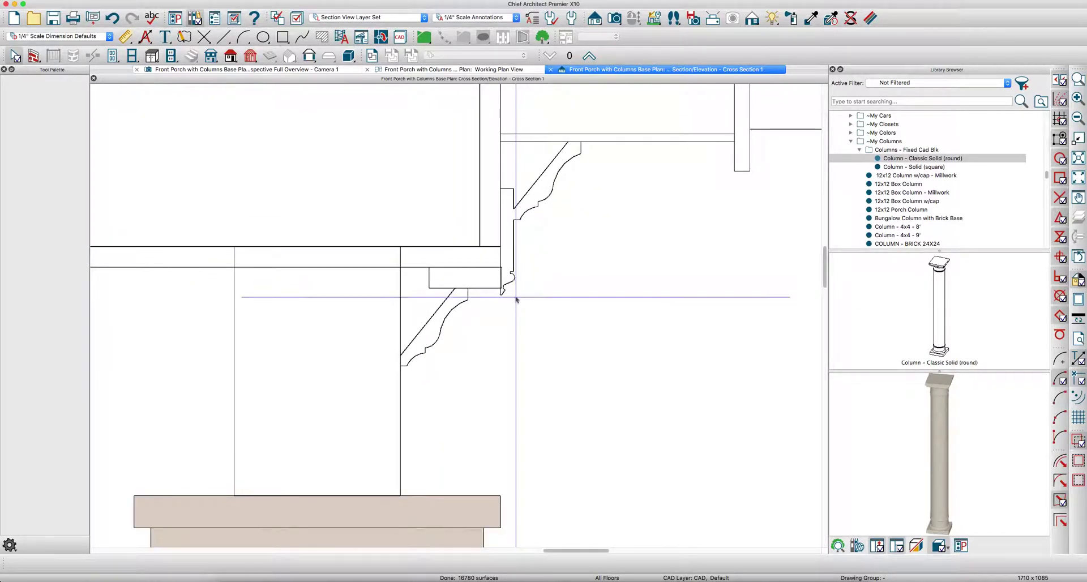
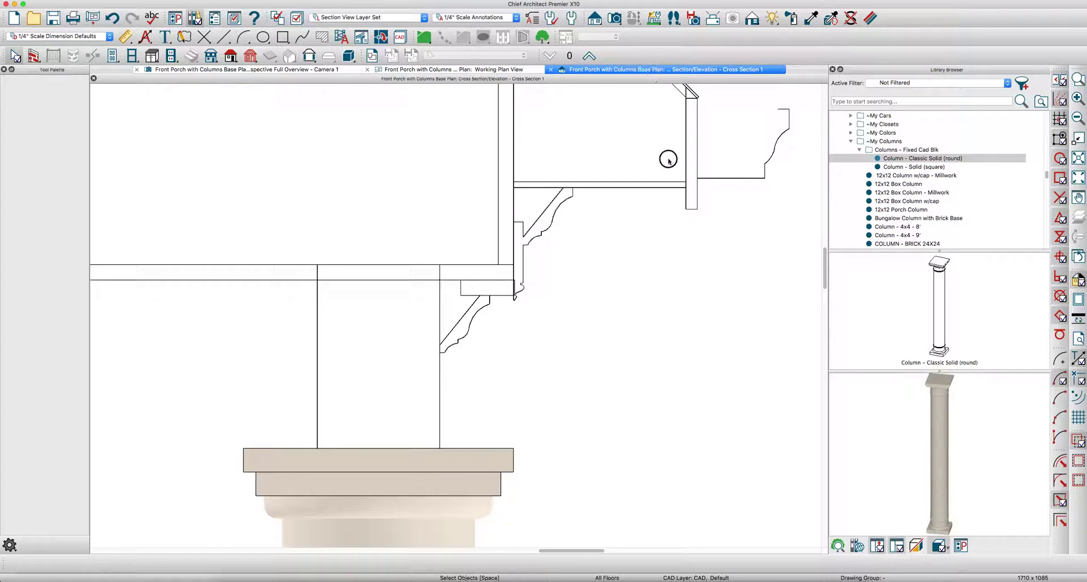
key("ctrl+shift+t")
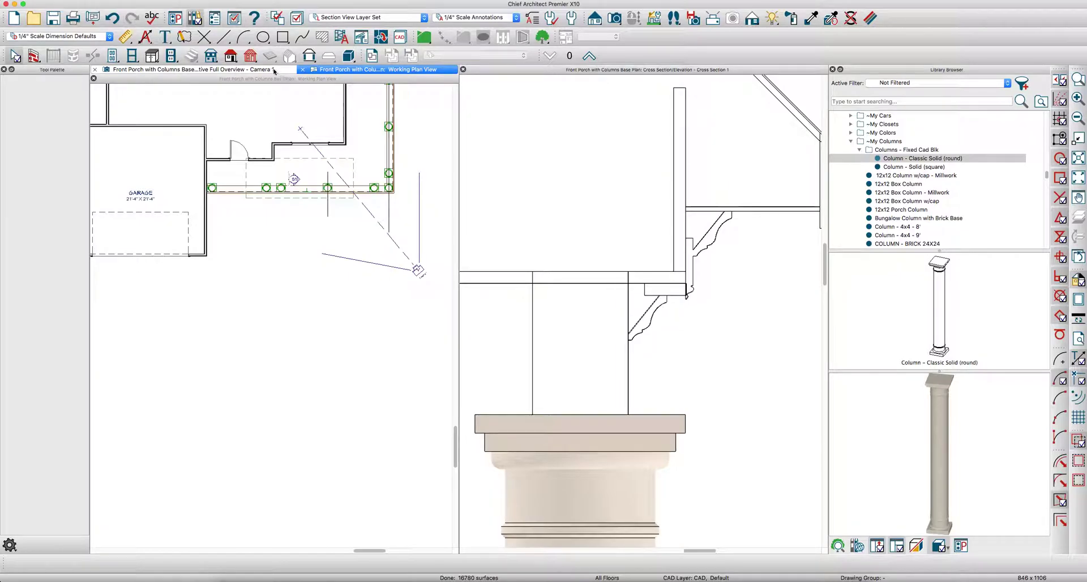
Examine how the new roof plane's eave and frieze sit over the porch beam in the full overview camera view
left_click(272, 70)
key("ctrl+shift+t")
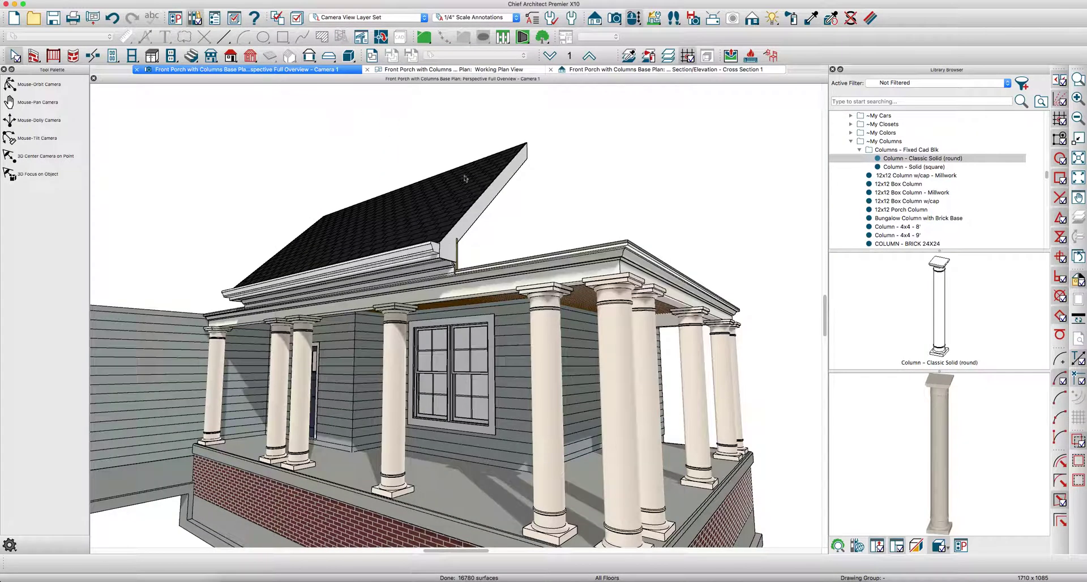
left_click_drag(449, 299, 342, 253)
scroll(342, 253, "up", 5)
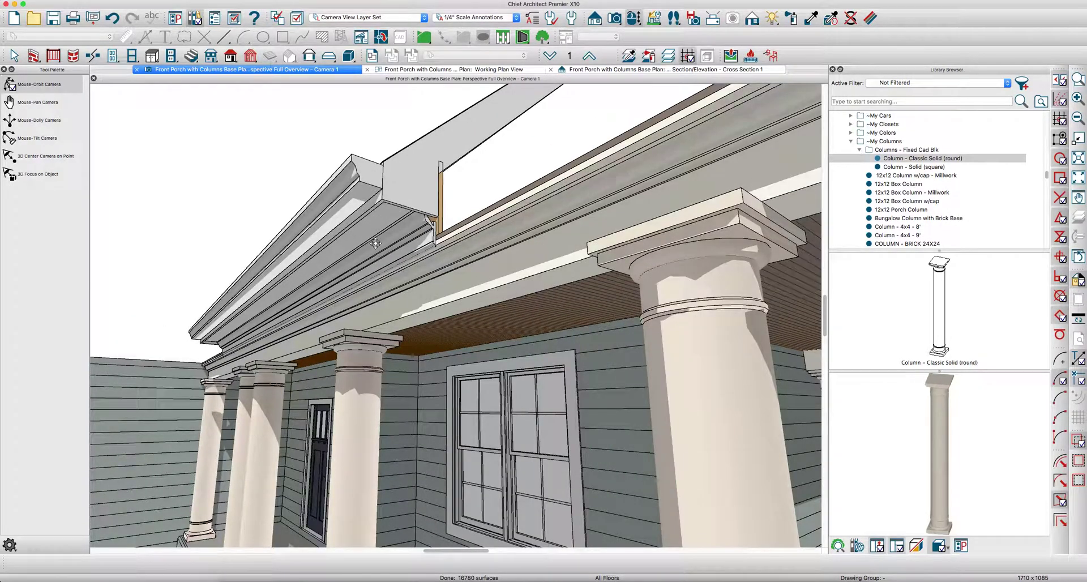
scroll(385, 245, "down", 3)
scroll(425, 272, "down", 3)
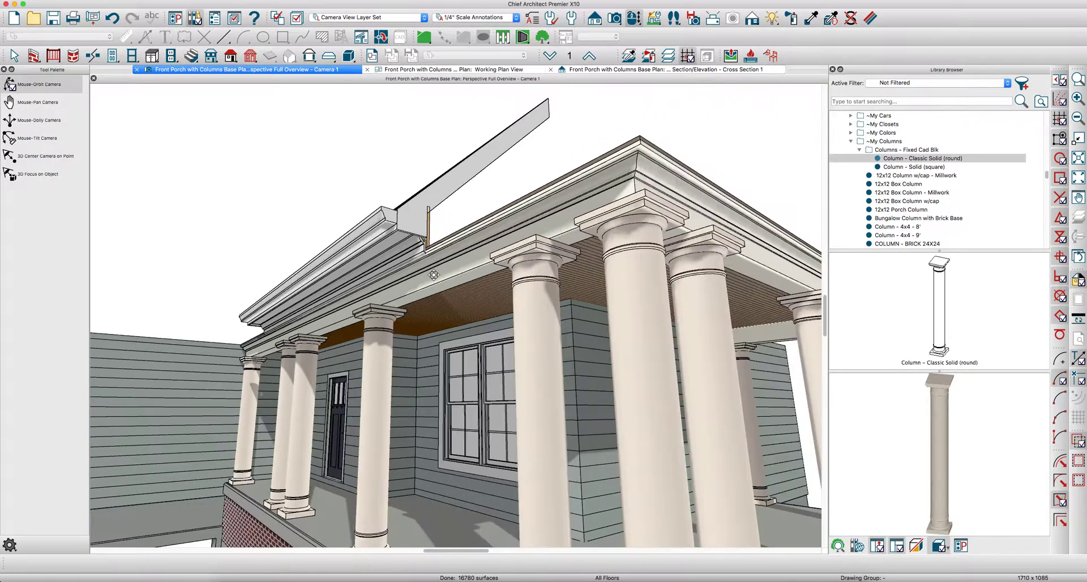
mouse_move(431, 275)
left_mouse_down()
mouse_move(427, 260)
mouse_move(439, 272)
left_mouse_up()
key("space")
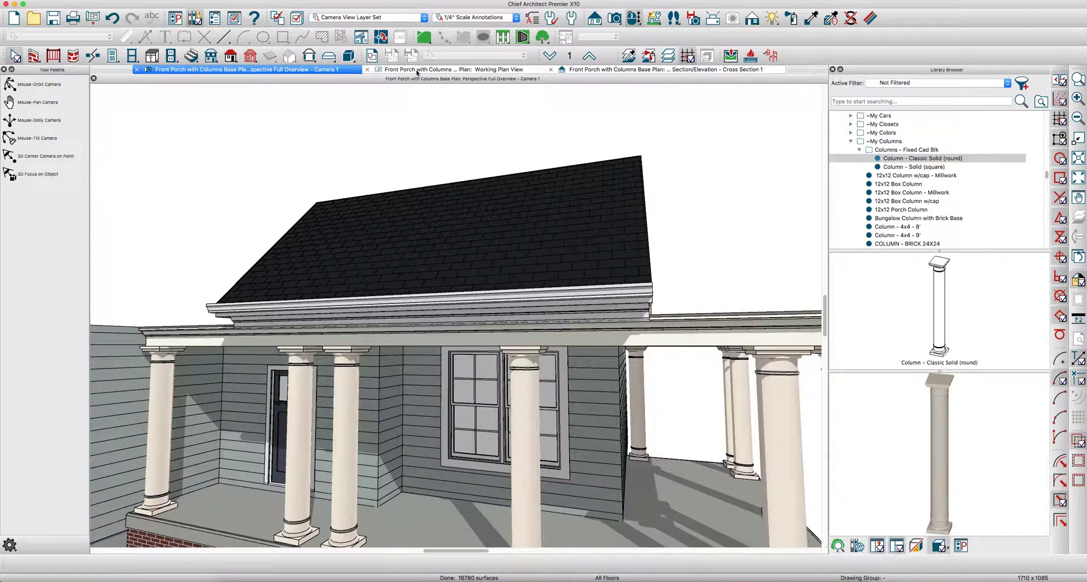
In the working plan, draw a roof plane about 3'-5" wide over the side porch, with its baseline on the porch's outer edge
left_click(418, 72)
scroll(651, 186, "down", 2)
scroll(674, 204, "up", 2)
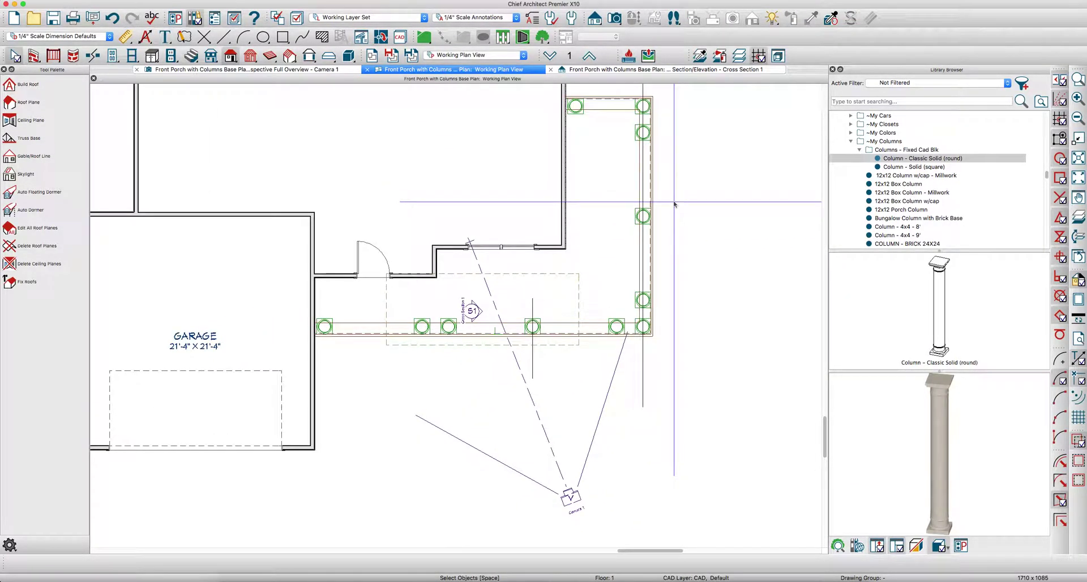
scroll(674, 202, "up", 4)
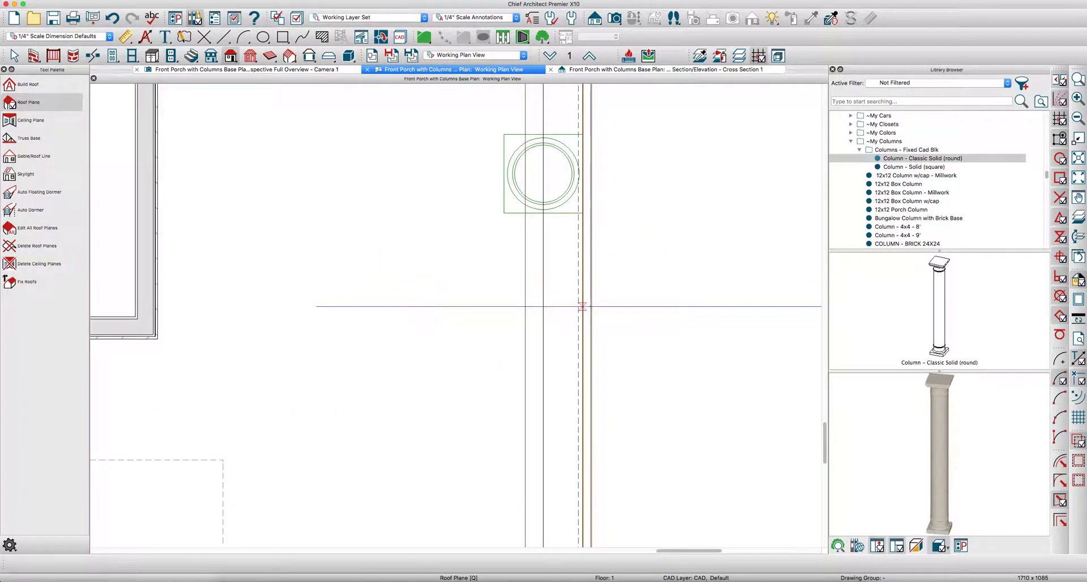
mouse_move(636, 306)
left_mouse_down()
mouse_move(580, 174)
mouse_move(583, 126)
mouse_move(290, 146)
left_mouse_up()
scroll(494, 203, "down", 3)
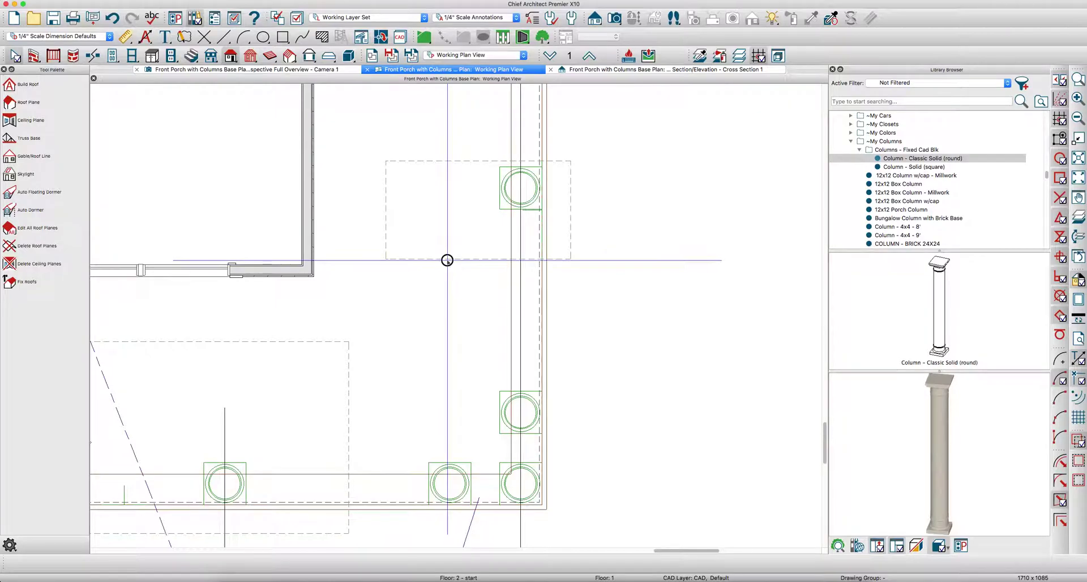
Set the side porch roof plane's fascia top height to match the front porch roof plane
key("space")
left_click(447, 258)
double_click(492, 261)
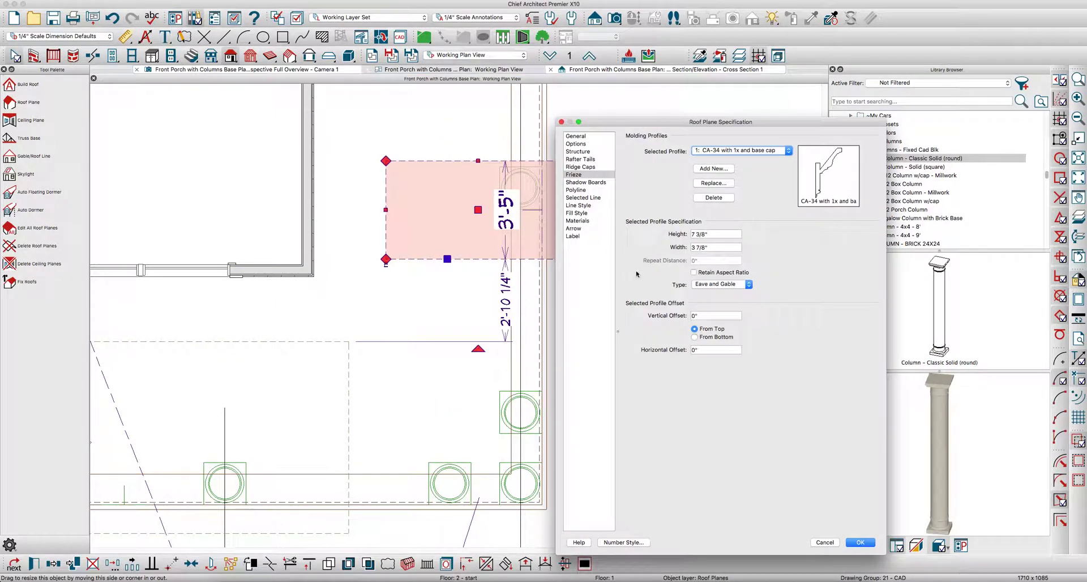
left_click(592, 137)
left_click(771, 176)
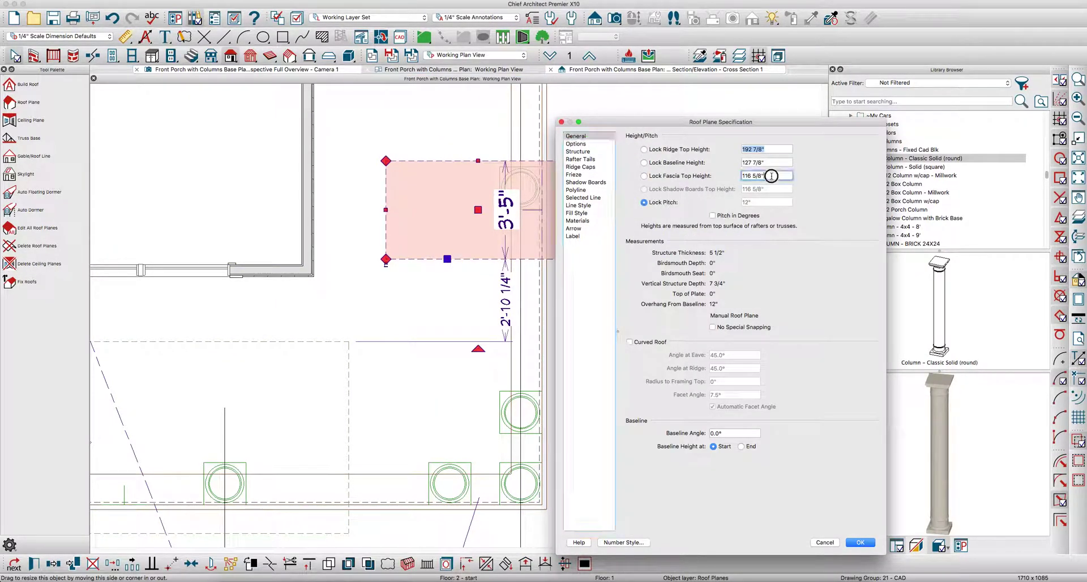
left_click(859, 542)
Join the side and front roof planes in a hip at the porch corner and extend the side plane past the porch's far end
scroll(514, 231, "down", 2)
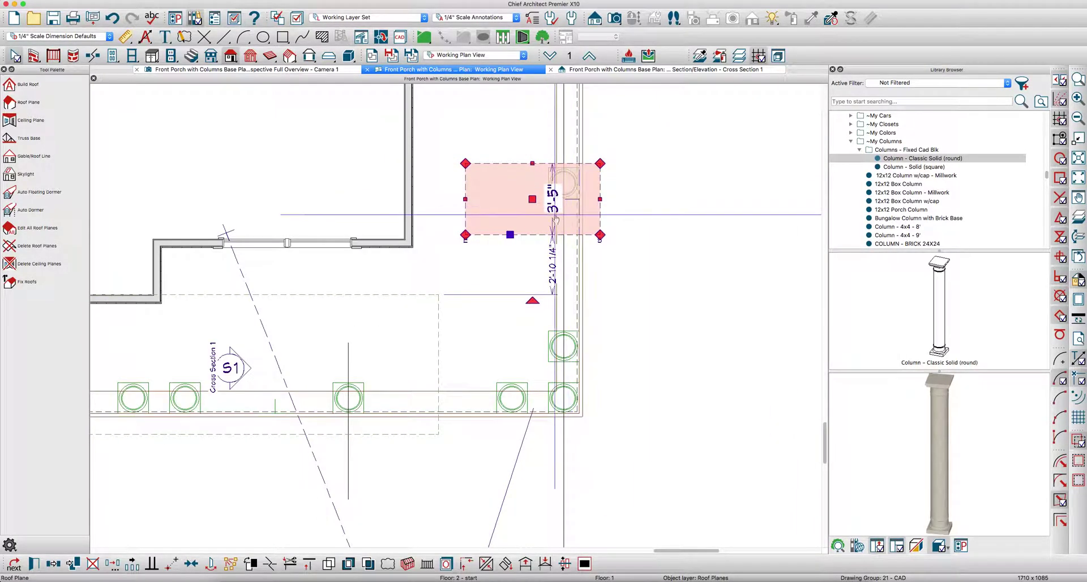
left_click_drag(513, 232, 465, 300)
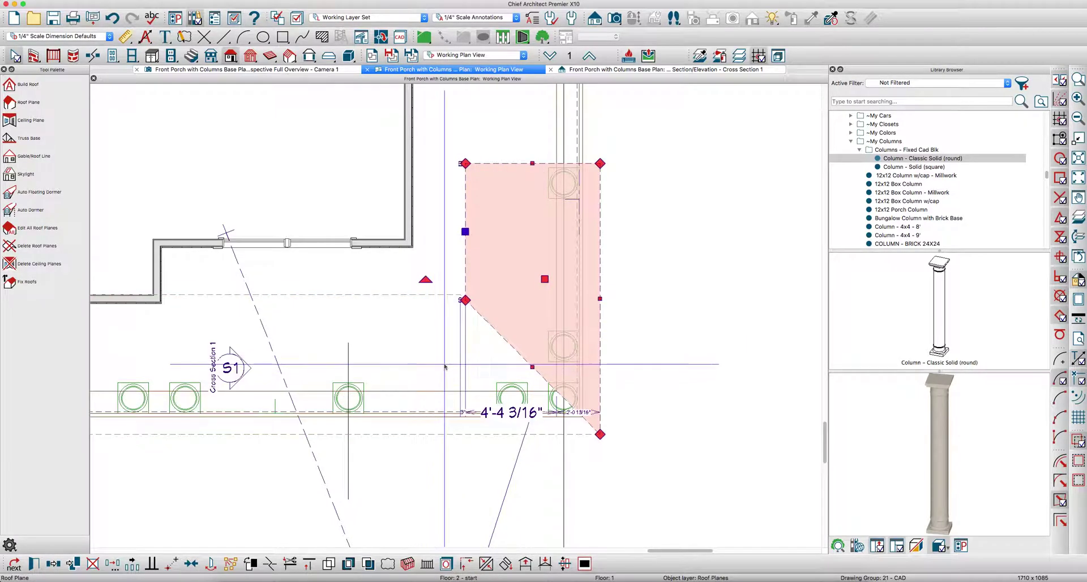
scroll(557, 294, "down", 3)
left_click_drag(632, 245, 633, 129)
left_click_drag(599, 223, 555, 219)
Extend the front porch roof plane's upper edge back over the house and its side edge toward the garage wall
left_click(553, 314)
left_click_drag(553, 314, 555, 273)
left_click_drag(402, 327, 347, 327)
key("Escape")
Draw a roof plane about 3'-10" wide from a baseline on the garage's porch-side wall up to the garage's centerline
left_click_drag(333, 419, 209, 458)
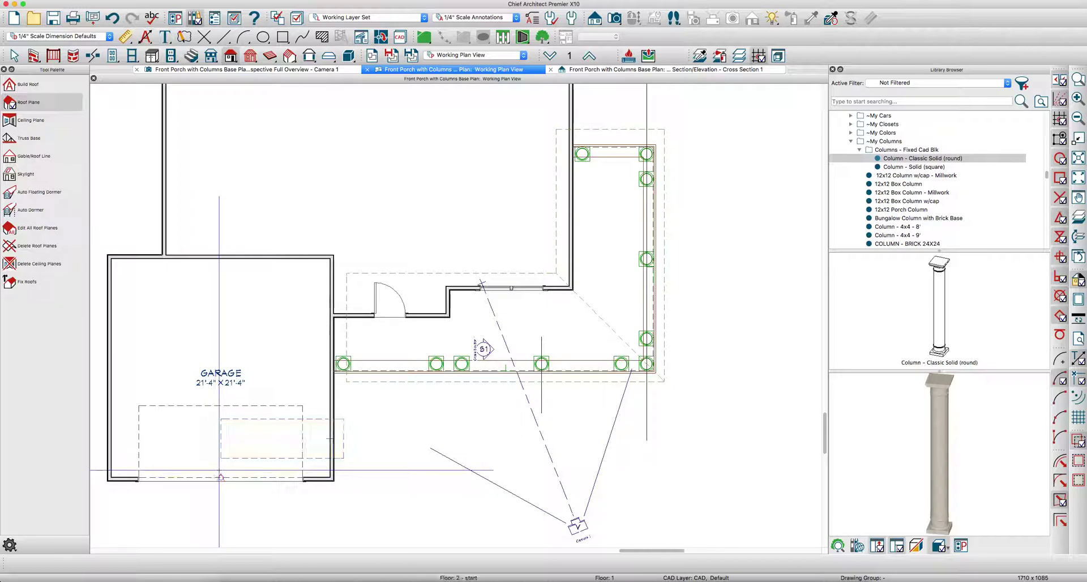
key("space")
left_click(249, 477)
scroll(320, 461, "up", 3)
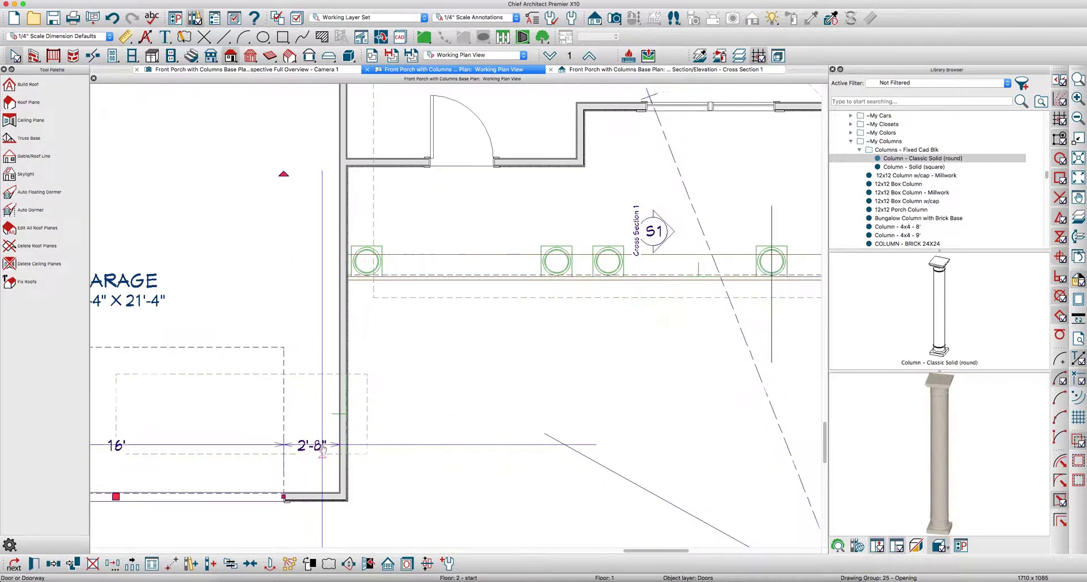
Move the garage roof plane's front edge to -12" from the garage's front wall
left_click(342, 456)
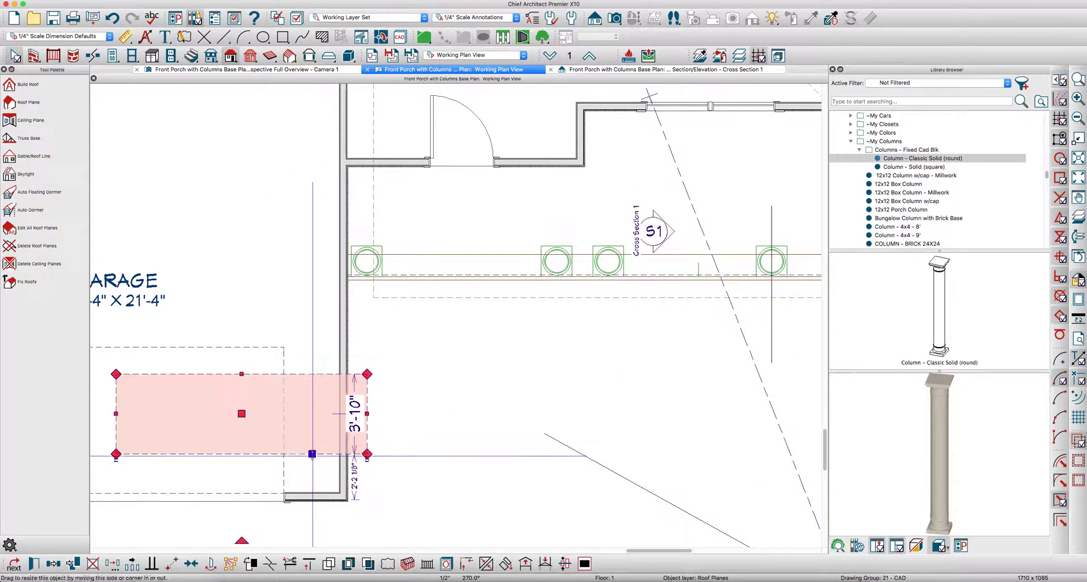
left_click(363, 482)
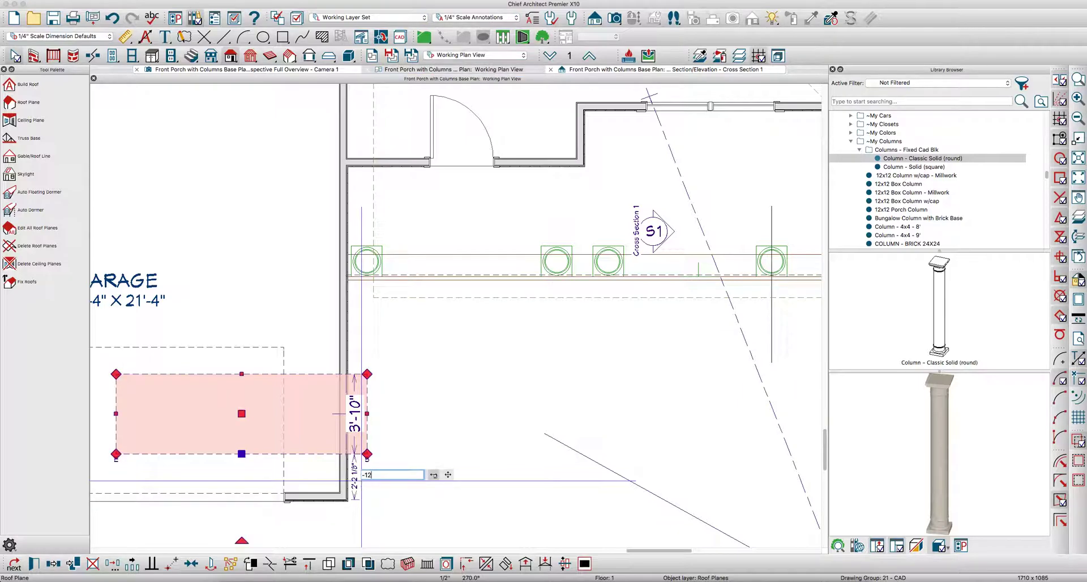
type("-12")
key("Return")
scroll(361, 483, "down", 3)
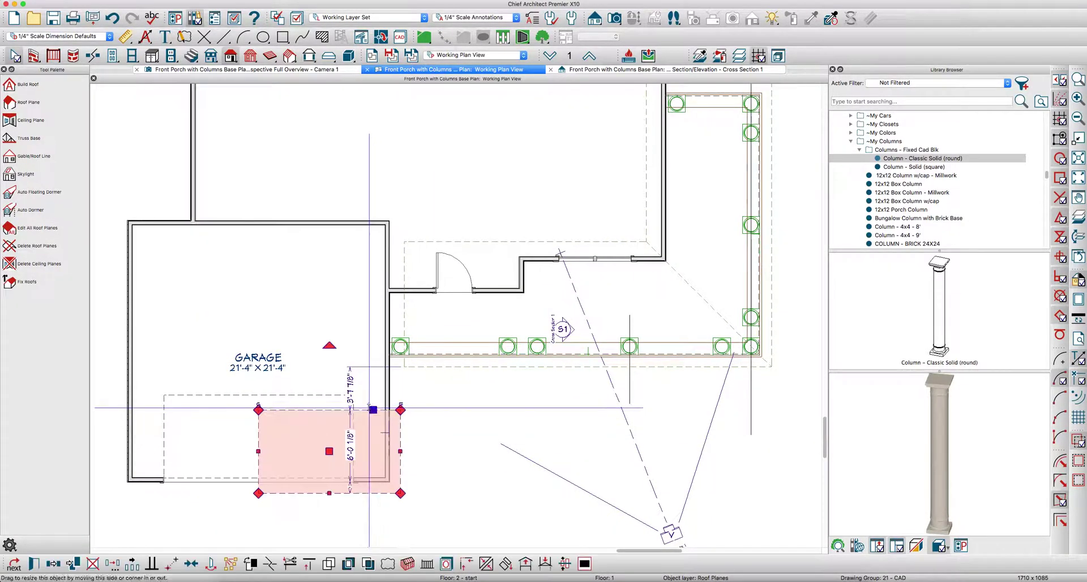
Stretch the garage roof plane's rear edge back to about 8'-1" overall and join it to the front porch roof plane
left_click(368, 370)
left_click(365, 409)
left_click_drag(365, 410, 369, 385)
left_click(402, 322, "shift")
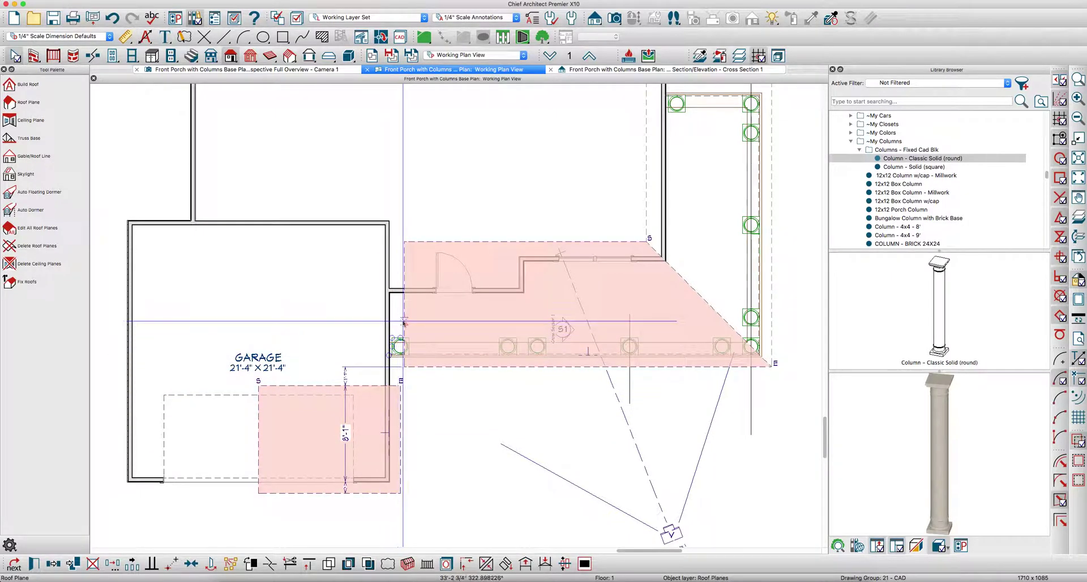
key("super+e")
key("Escape")
Match the garage roof plane's fascia top height to the porch roof and rejoin the two planes along the valley
left_click(401, 434)
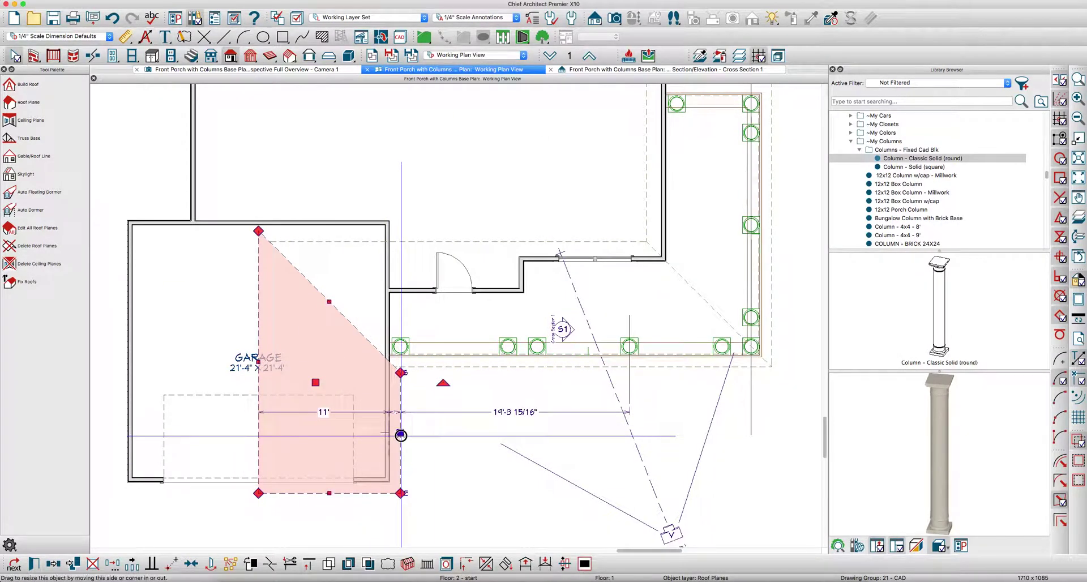
key("super+e")
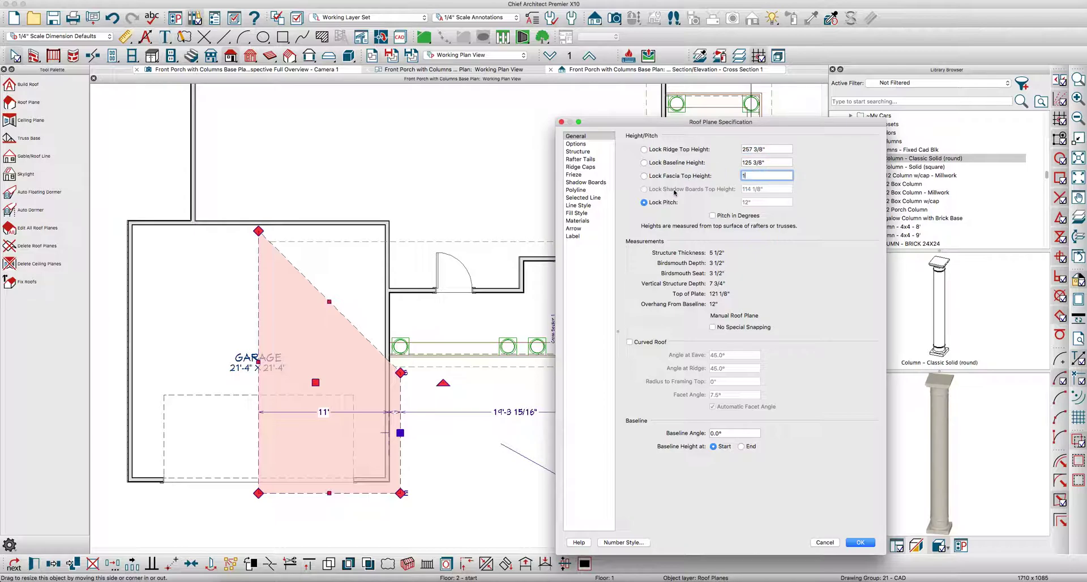
key("Escape")
key("Escape")
left_click(344, 319)
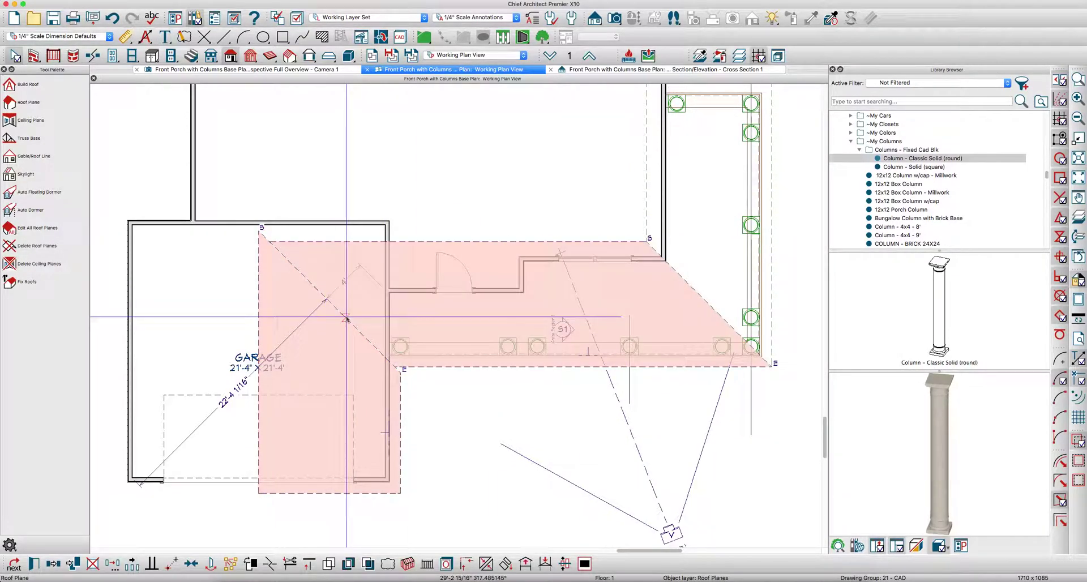
key("Escape")
Mirror the garage roof plane about its ridge to cover the other half of the garage
scroll(463, 342, "down", 3)
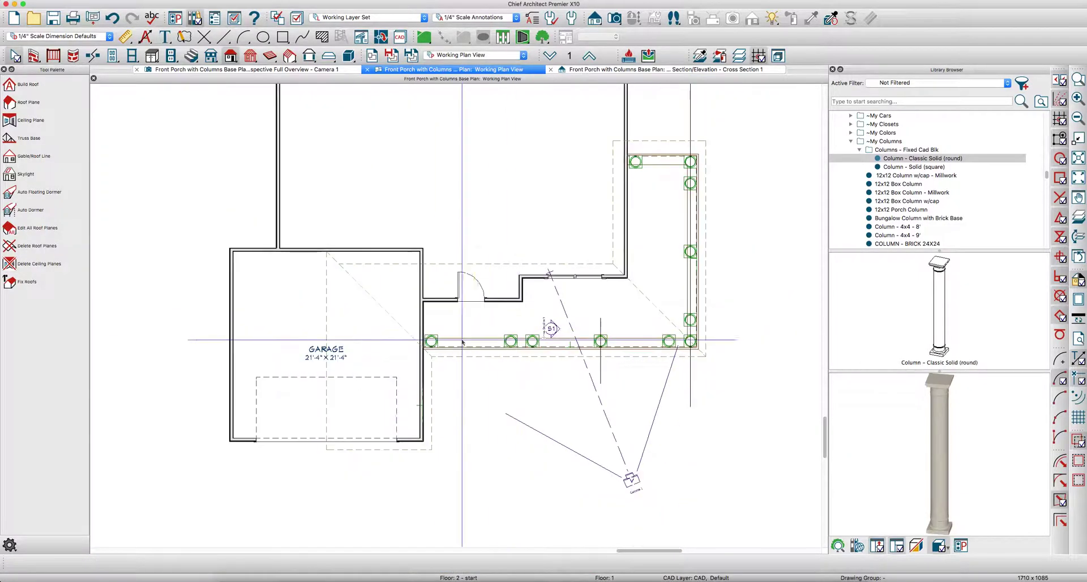
left_click(355, 450)
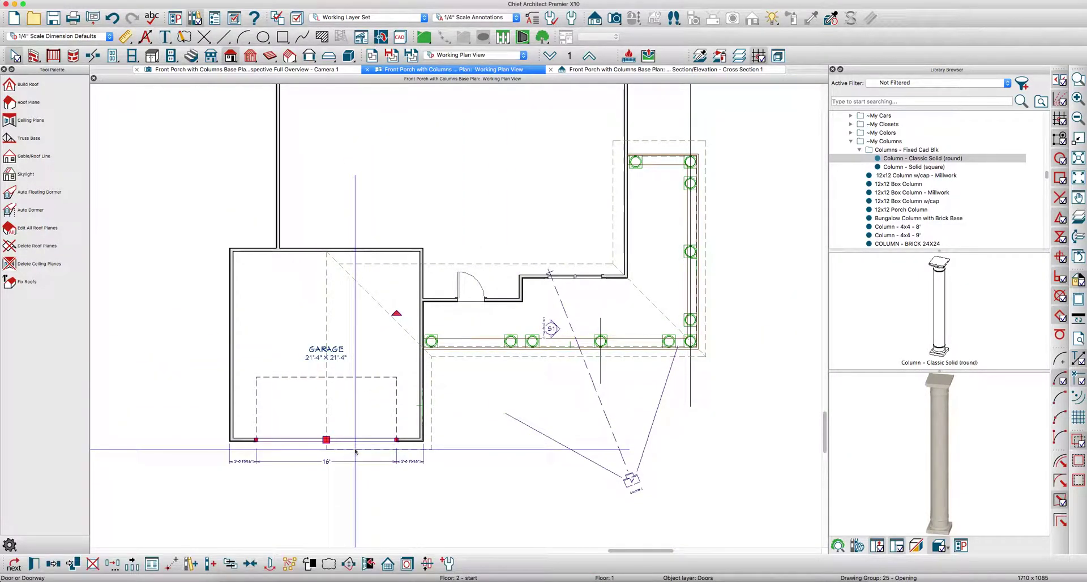
left_click(332, 311)
left_click_drag(332, 311, 334, 312)
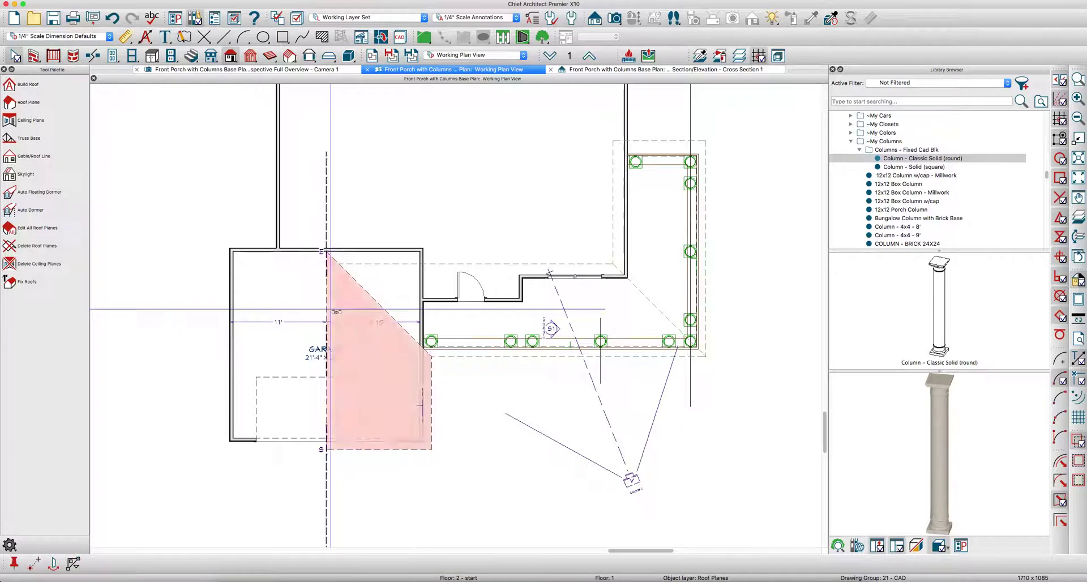
left_click(331, 309)
key("Escape")
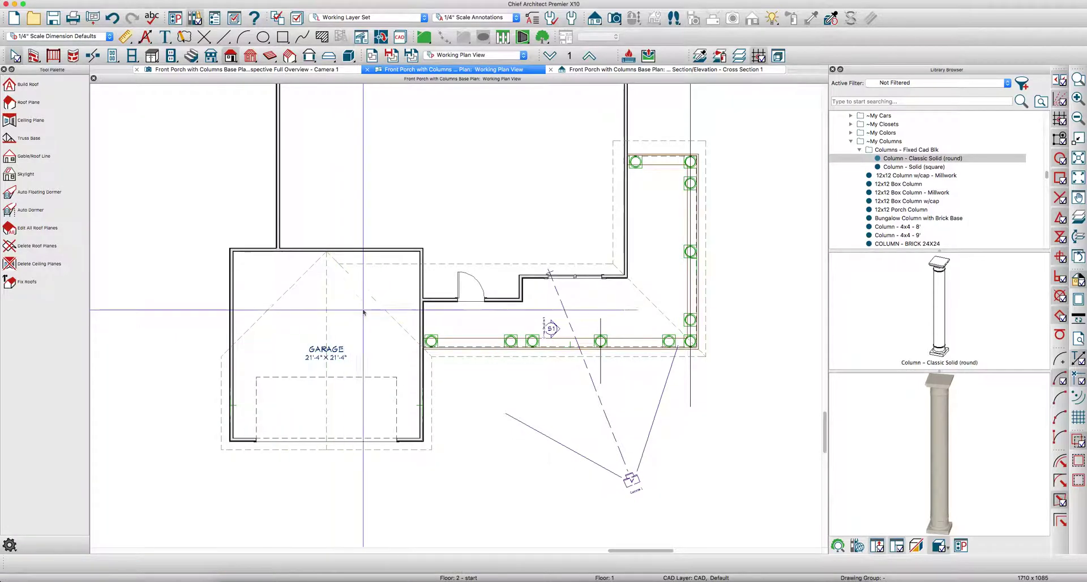
left_click(380, 266)
key("Escape")
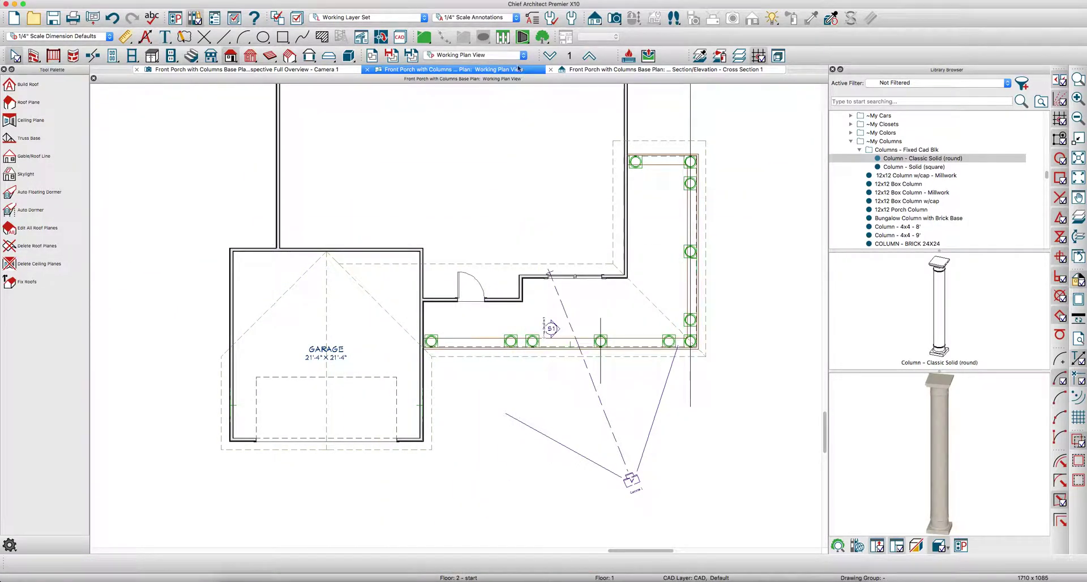
Examine the completed porch and garage roofs from the front in the full overview camera view
left_click(331, 69)
scroll(306, 259, "down", 5)
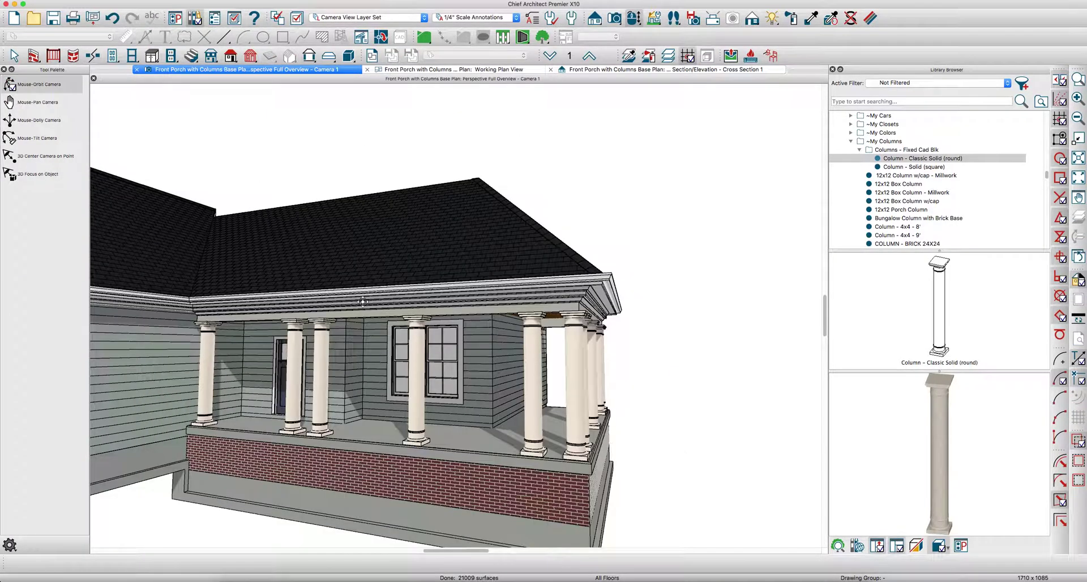
left_click_drag(389, 321, 478, 315)
key("space")
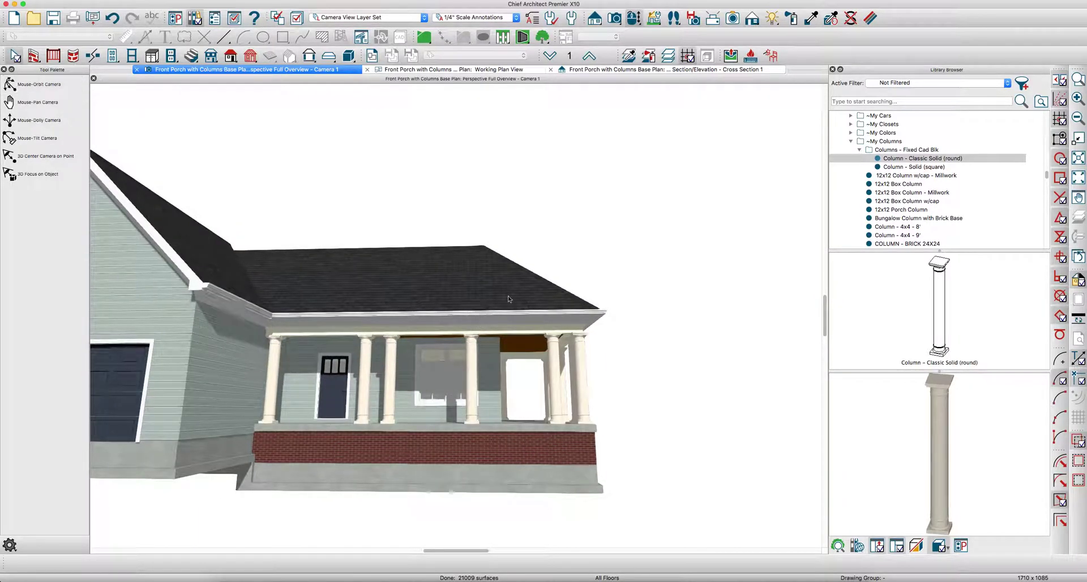
Draw a rectangular molding polyline about 26' long across the front porch in the working plan view
left_click(422, 69)
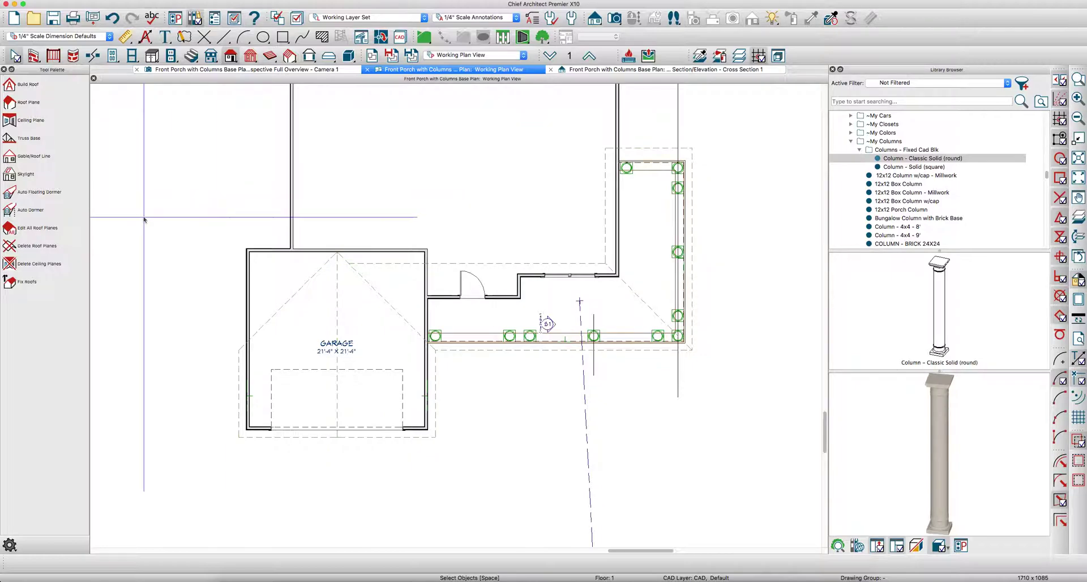
left_click(559, 268)
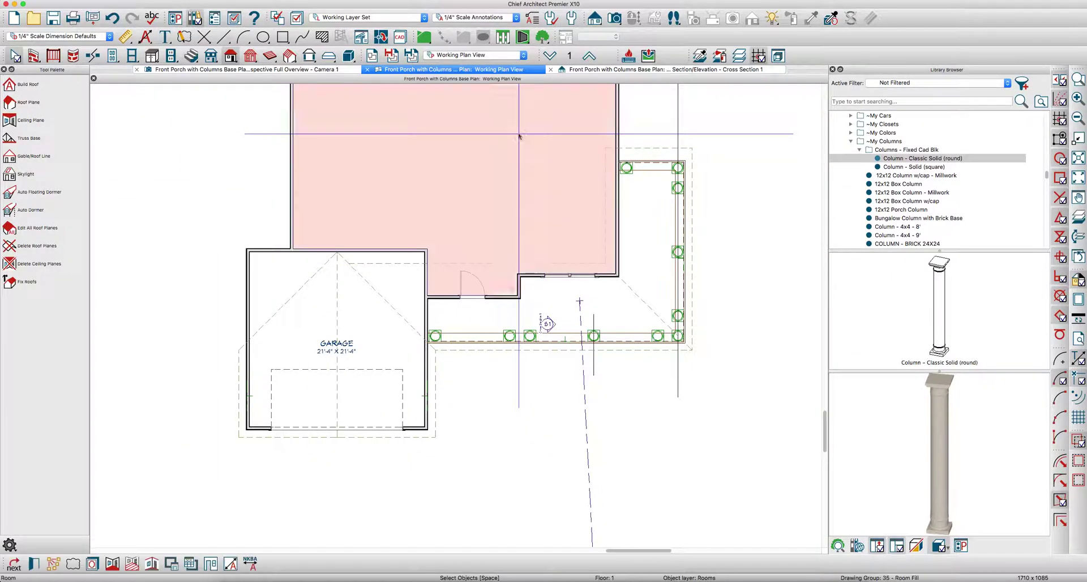
scroll(559, 271, "up", 2)
left_click(569, 292)
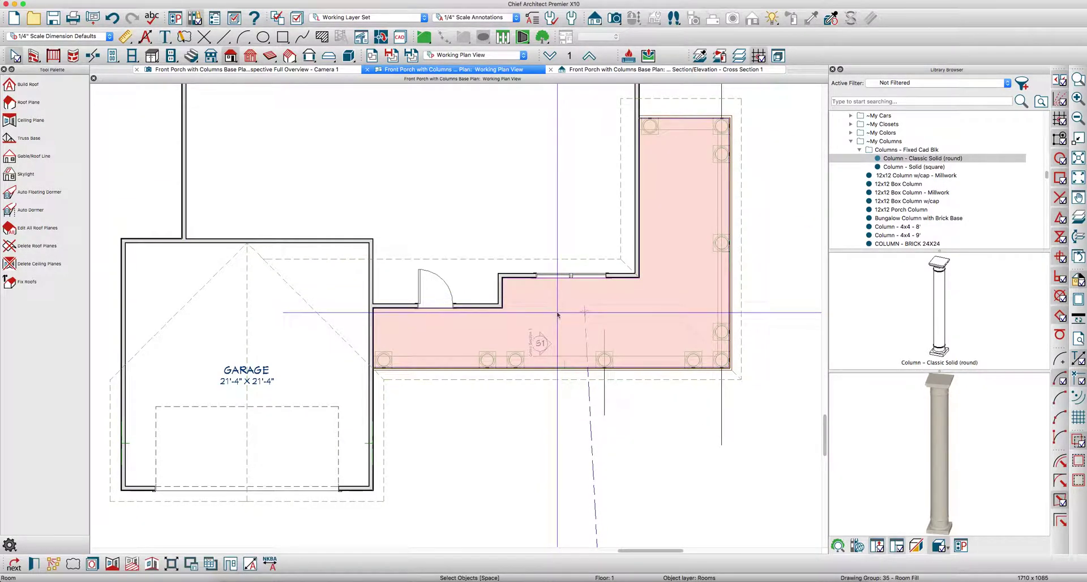
left_click(564, 311)
left_click(568, 317)
key("m")
key("l")
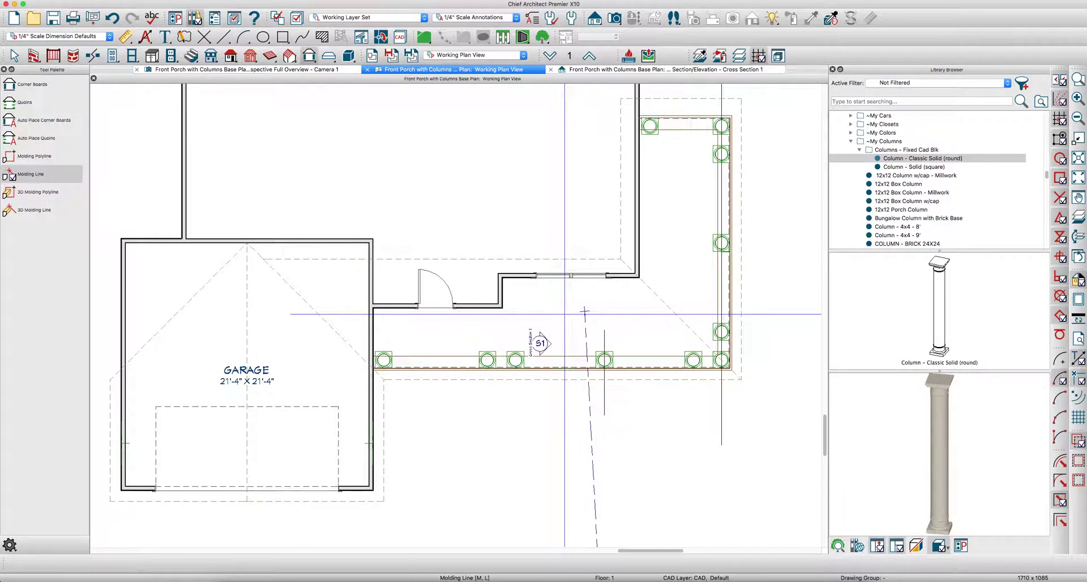
left_click(54, 157)
left_click_drag(417, 325, 705, 306)
scroll(600, 308, "up", 3)
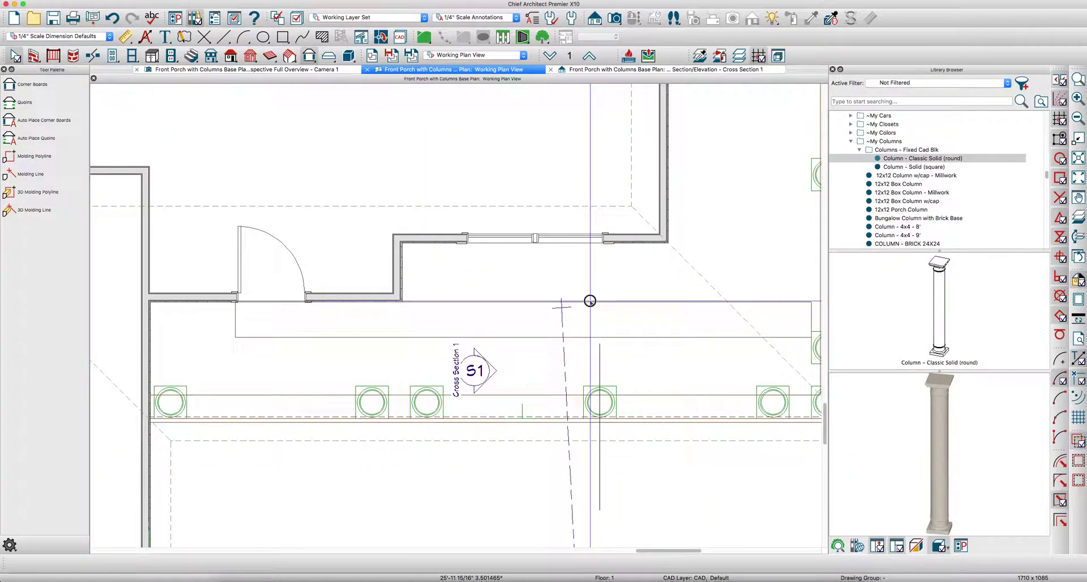
Add the CA-34 on a 1x6 crown profile from the user catalog to the molding polyline, with its vertical offset measured to top
left_click(590, 301)
double_click(589, 301)
left_click(632, 186)
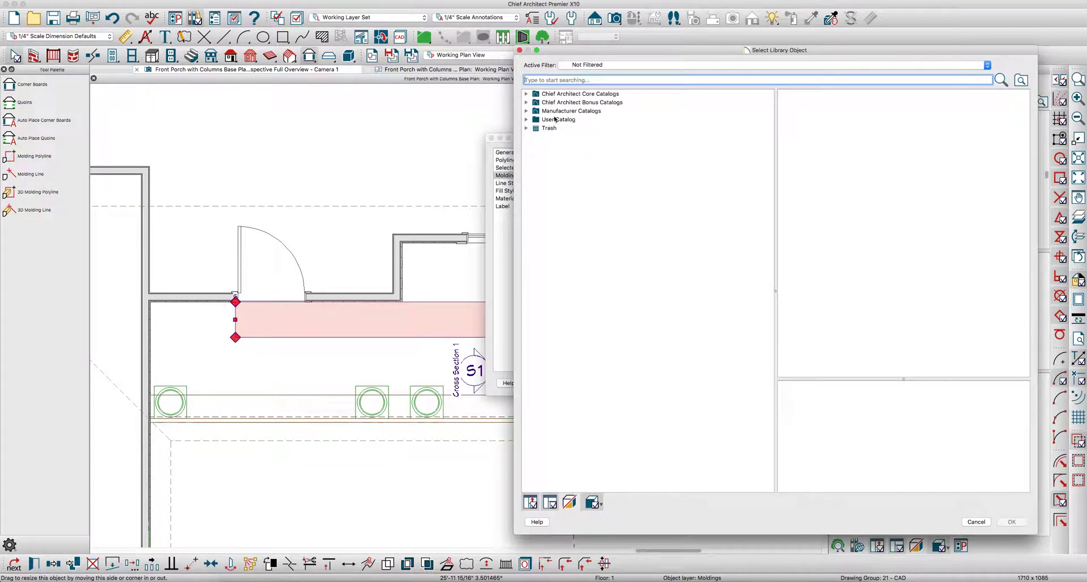
left_click(527, 94)
left_click(526, 128)
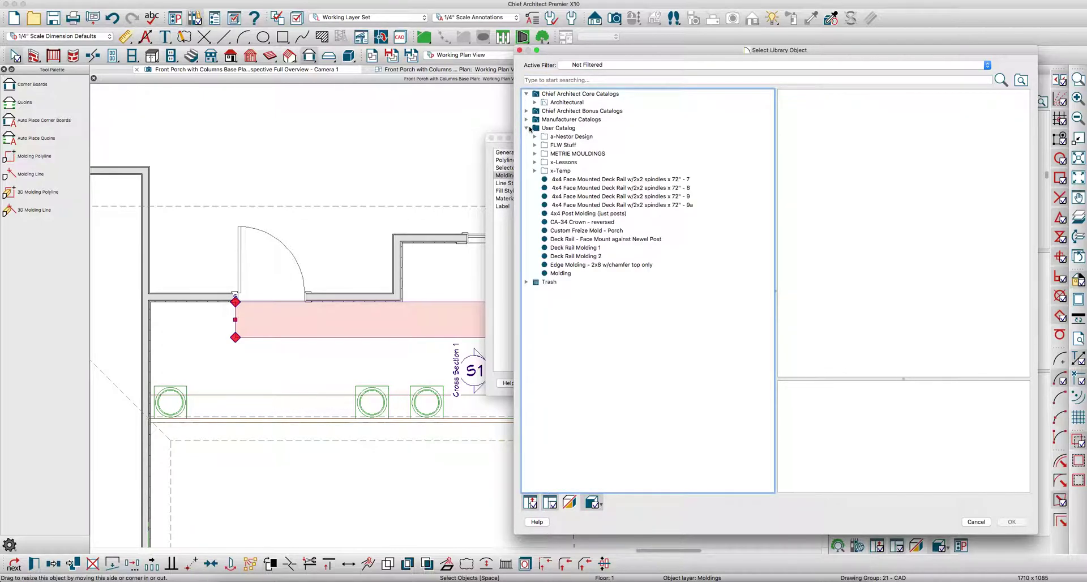
left_click(535, 137)
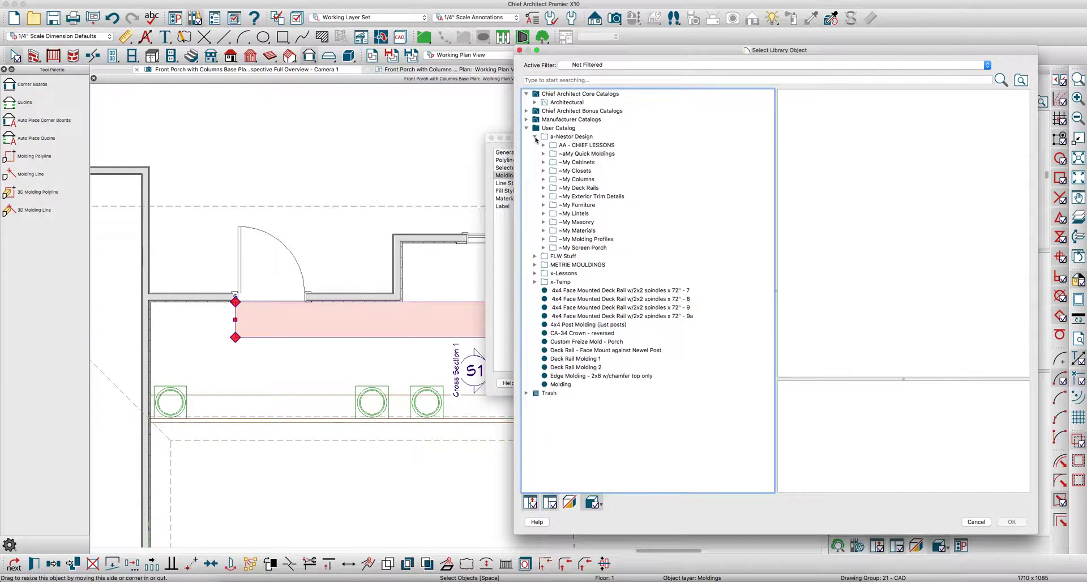
left_click(544, 239)
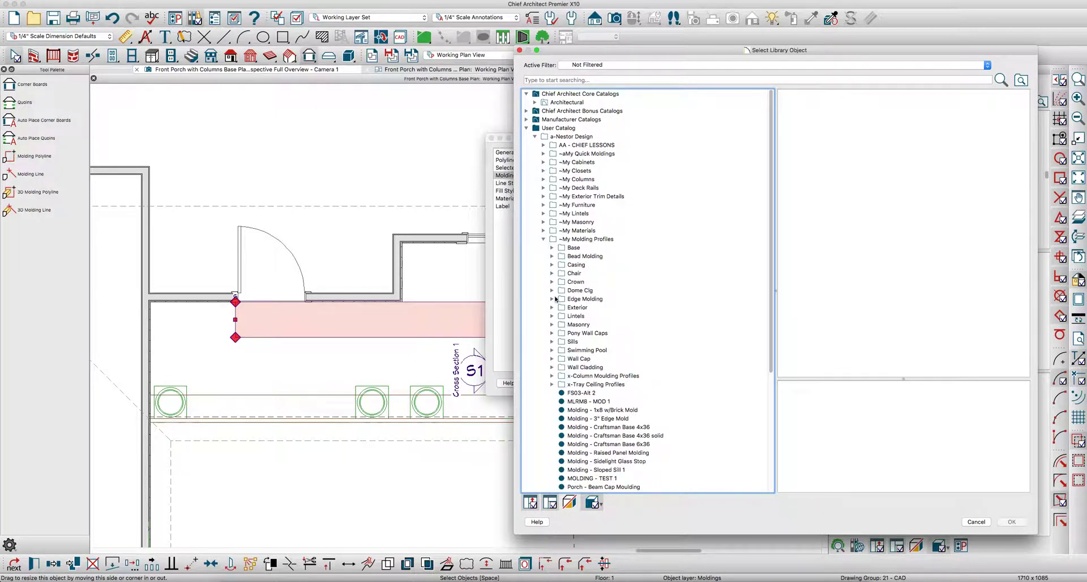
left_click(552, 282)
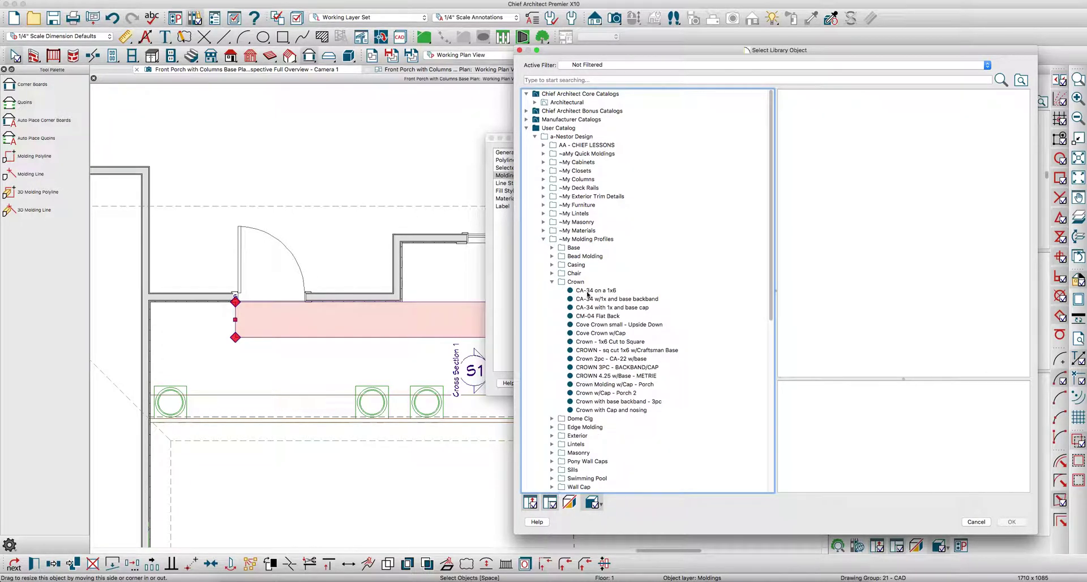
left_click(588, 291)
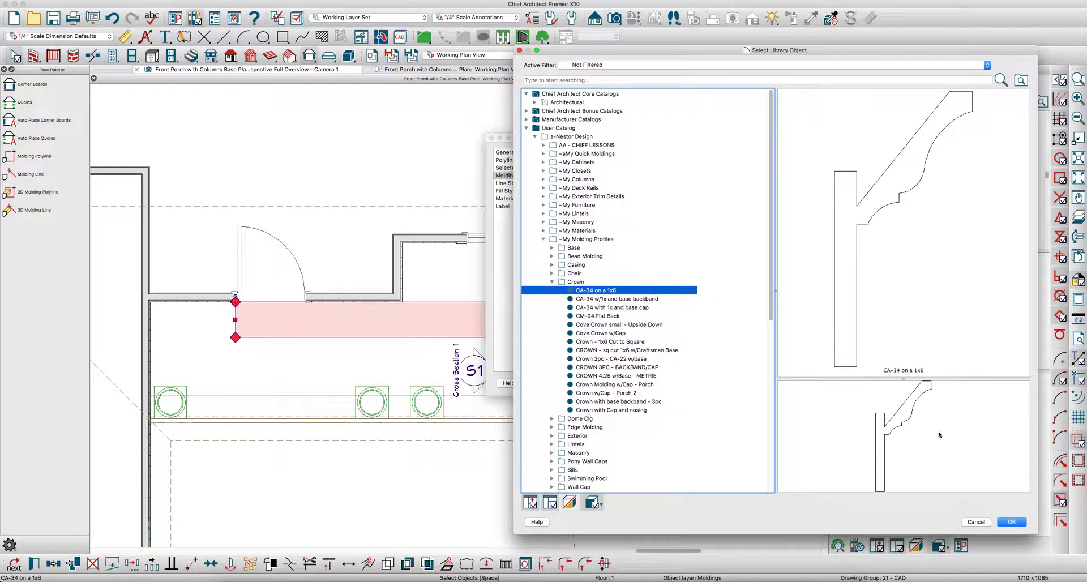
left_click(1012, 522)
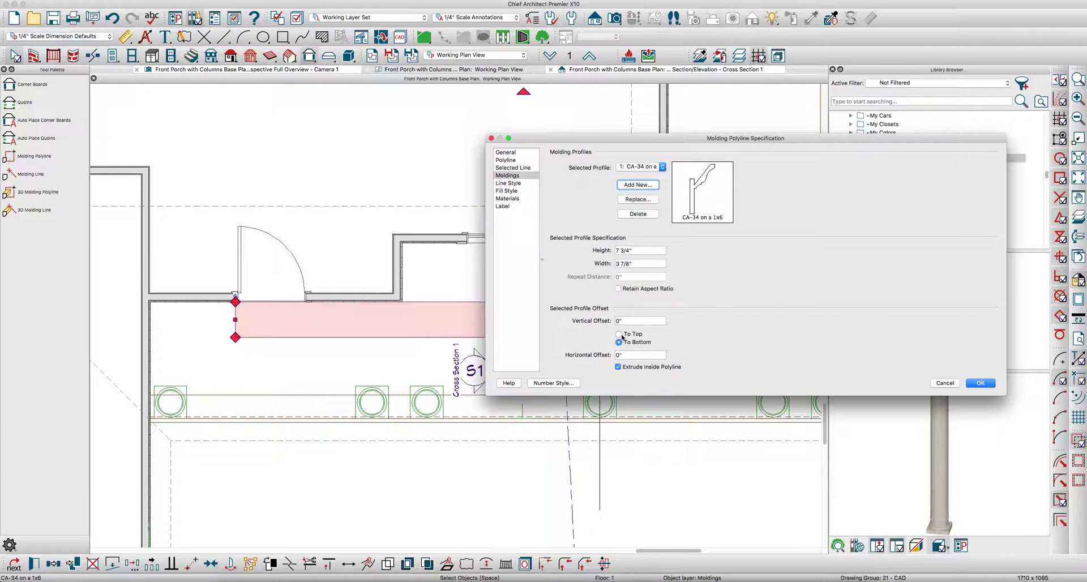
left_click(984, 385)
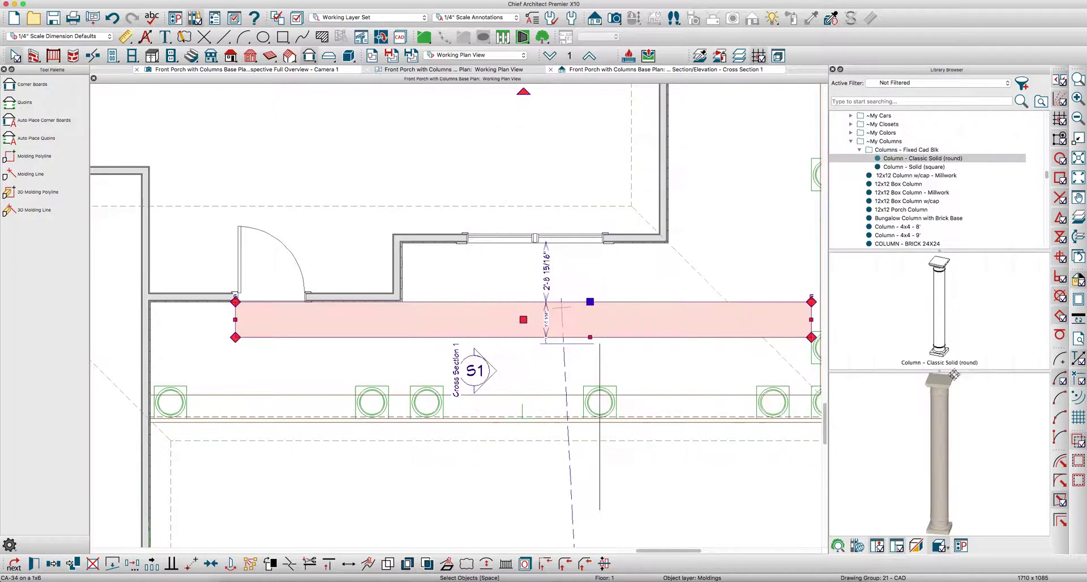
Set the molding polyline's height to 108.12 inches
scroll(587, 316, "up", 3)
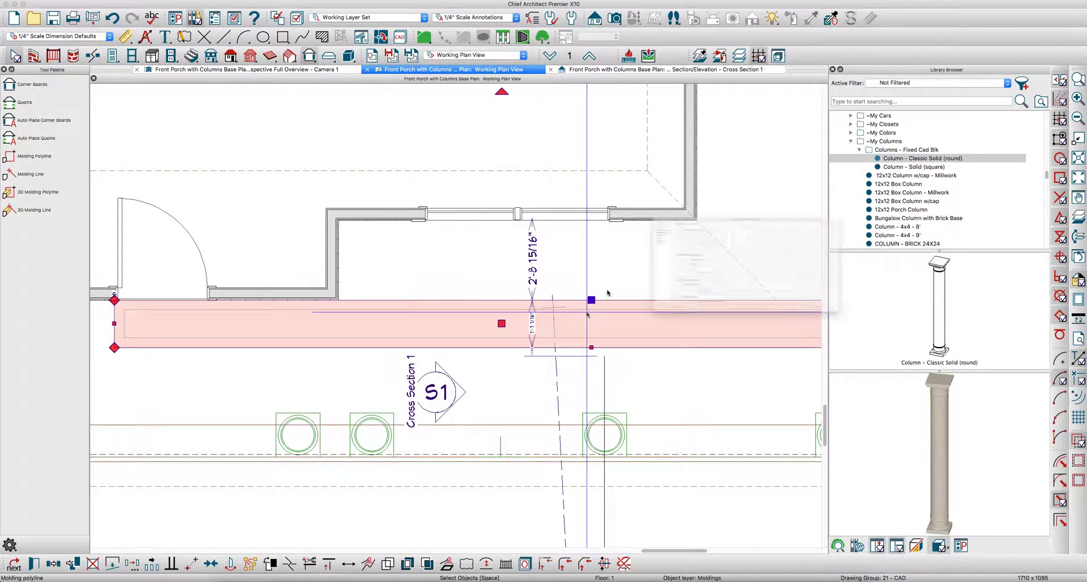
double_click(606, 299)
left_click(506, 152)
left_click(601, 163)
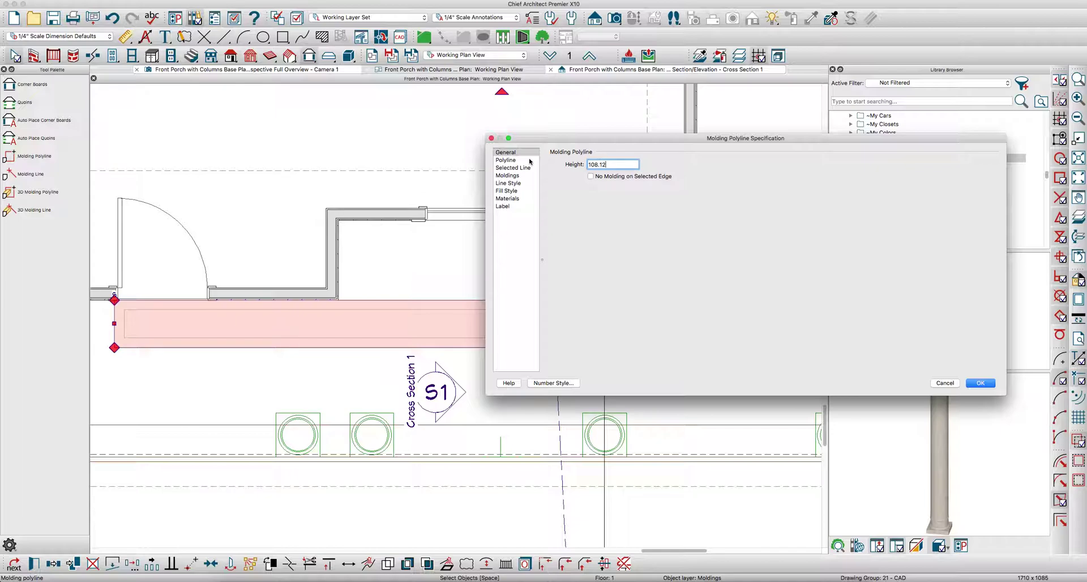
left_click(508, 175)
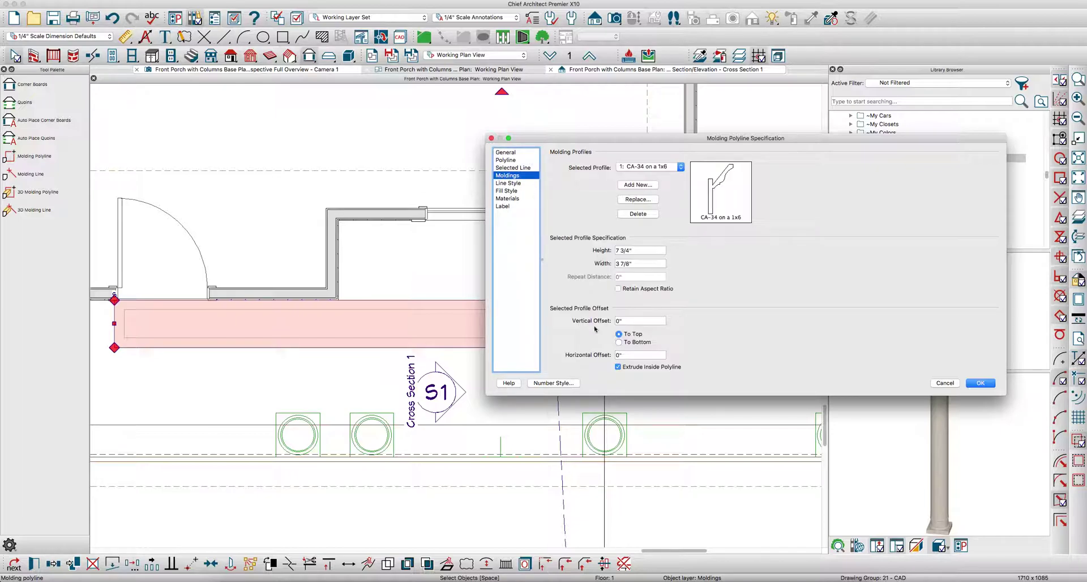
left_click(981, 383)
Stretch the molding polyline forward to the front porch beam and sideways to the garage wall
scroll(529, 376, "down", 2)
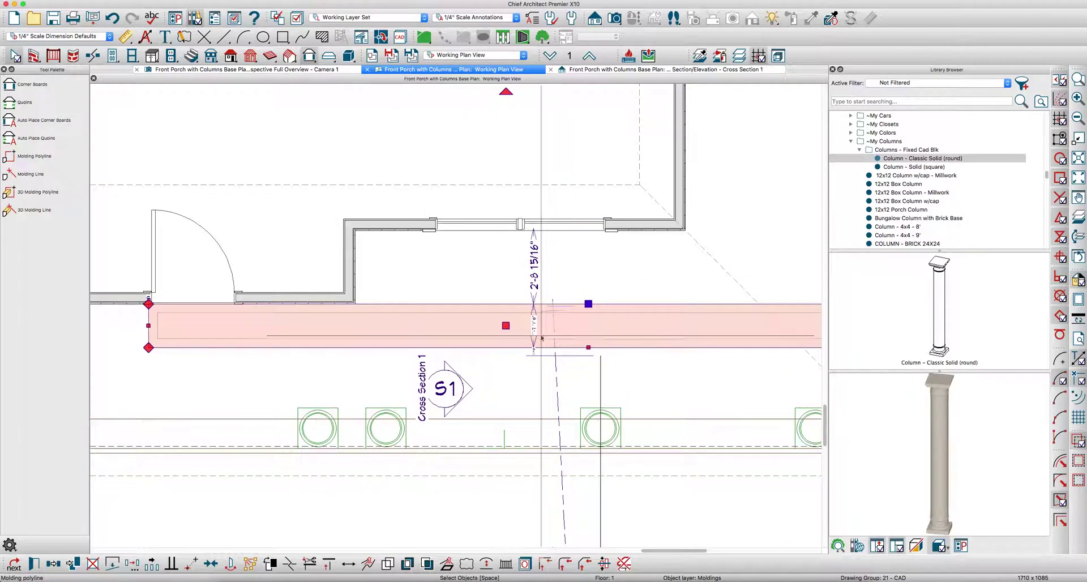
left_click_drag(590, 354, 571, 423)
scroll(627, 421, "down", 5)
scroll(255, 378, "up", 2)
left_click_drag(272, 378, 187, 377)
Break the polyline's rear edge near the wall jog and pull that part back 2'-8" to the window wall, fitting the jog
scroll(247, 380, "down", 4)
scroll(376, 358, "up", 4)
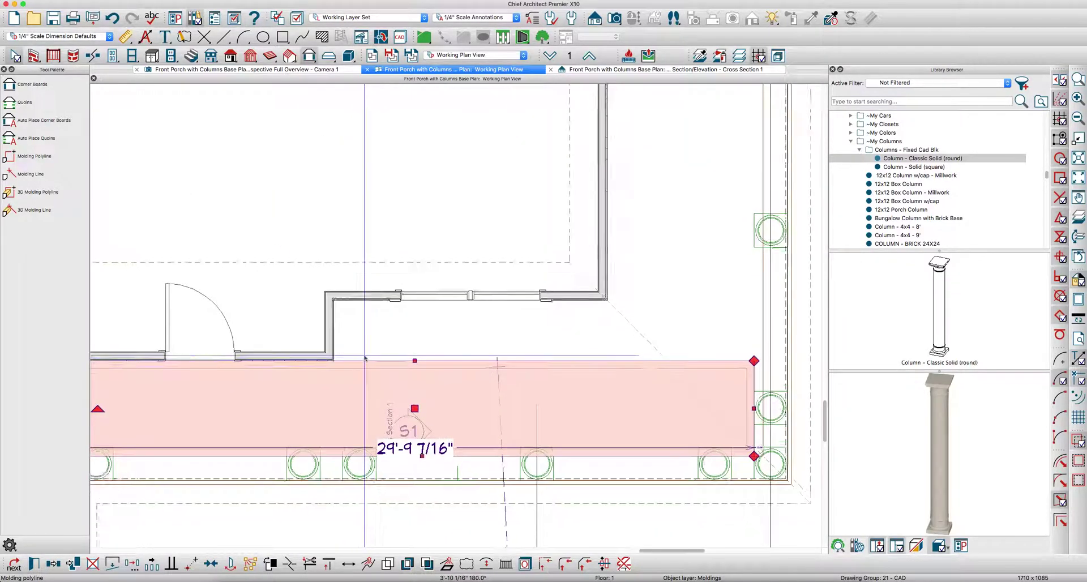
scroll(365, 358, "up", 2)
scroll(357, 358, "up", 2)
left_click_drag(373, 365, 369, 283)
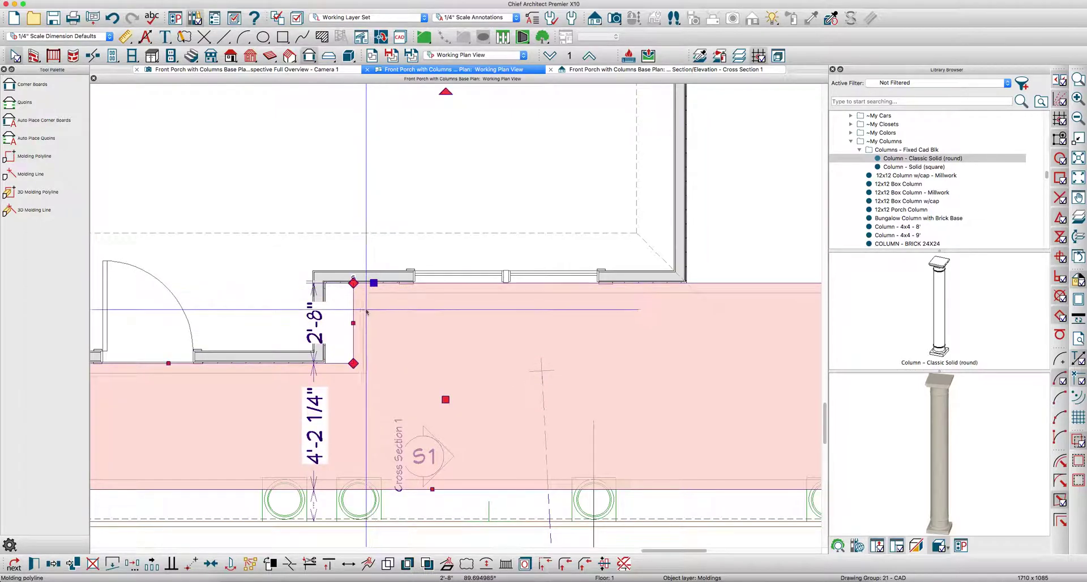
scroll(431, 340, "down", 4)
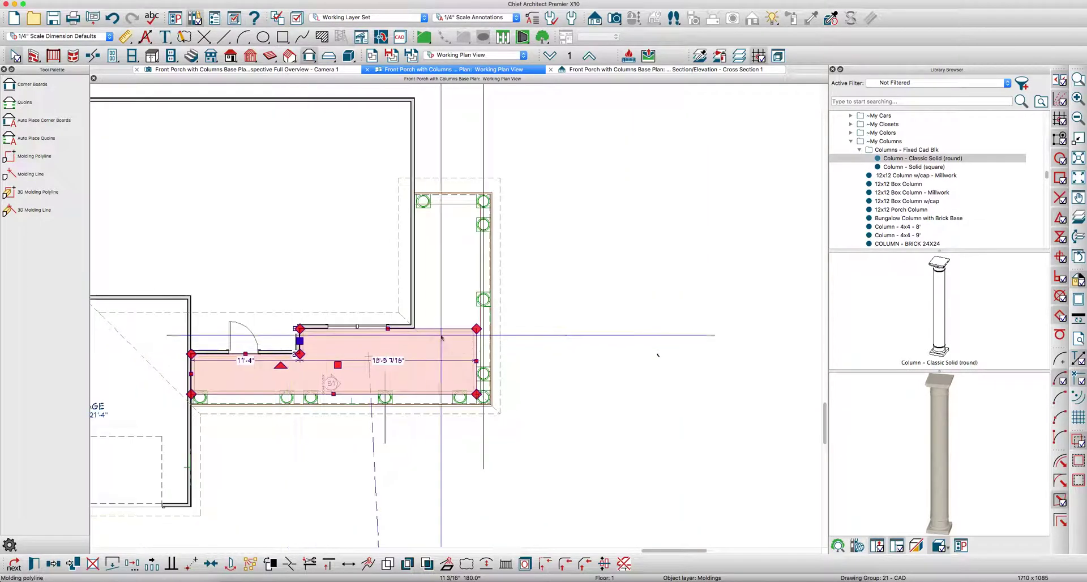
Break the polyline's rear edge at the house corner and extend it around the side porch, aligning its edges with the house wall and beams
scroll(431, 340, "up", 4)
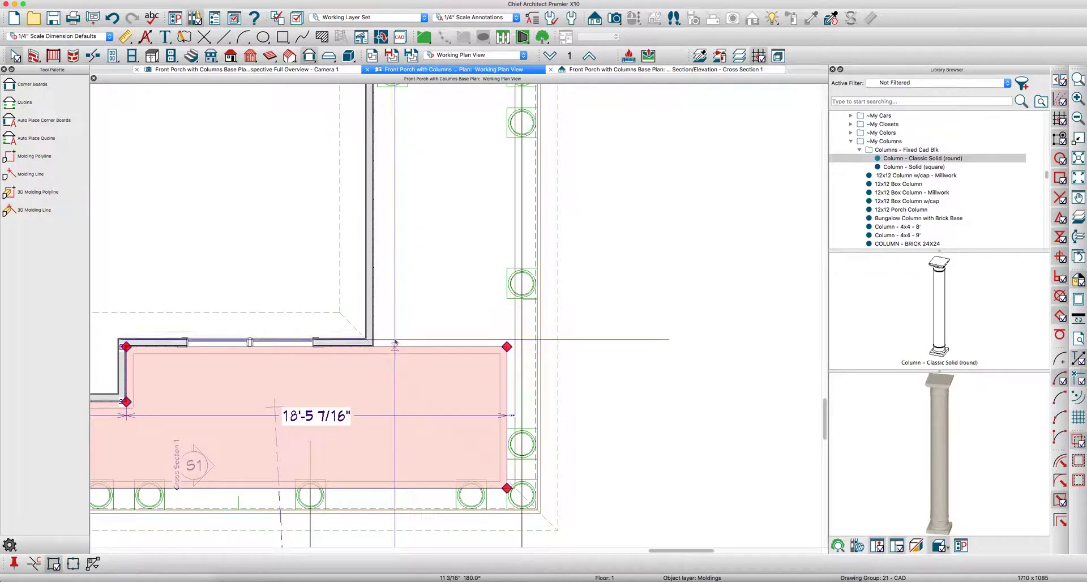
left_click(395, 342)
scroll(443, 380, "down", 3)
left_click_drag(449, 365, 447, 220)
left_click_drag(415, 293, 406, 291)
scroll(480, 334, "up", 2)
scroll(482, 341, "up", 1)
left_click_drag(481, 341, 485, 335)
scroll(561, 339, "down", 2)
scroll(570, 292, "down", 1)
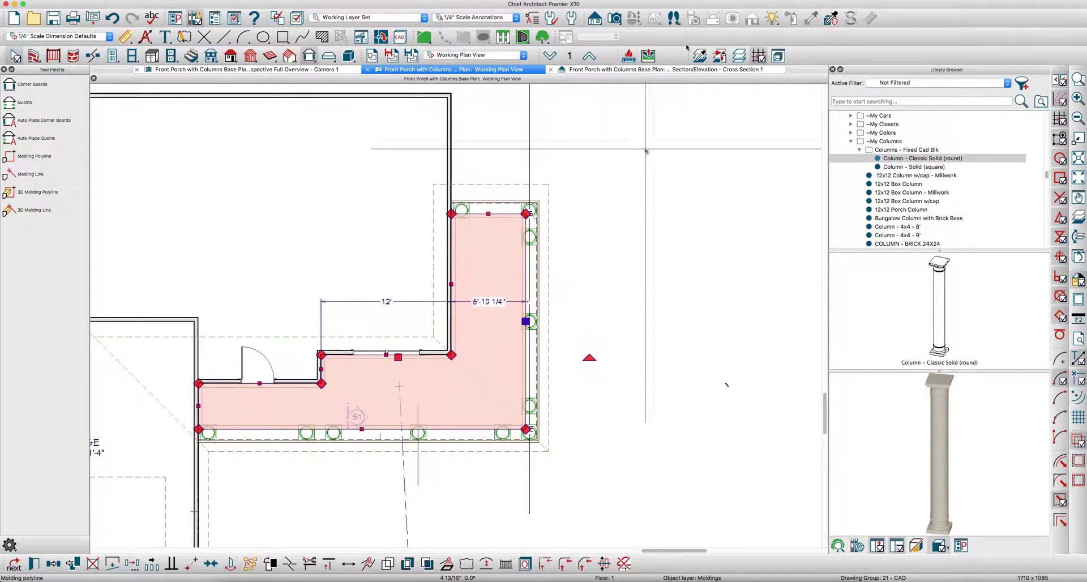
Examine the porch ceiling crown molding in the cross section and around the porch in the full overview camera view
left_click(700, 70)
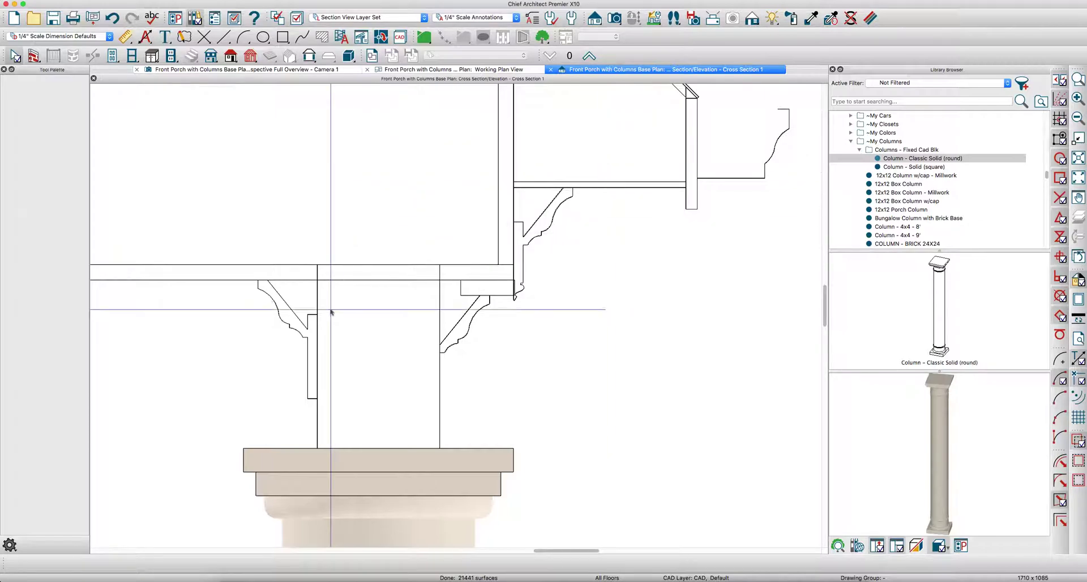
left_click(330, 70)
left_click_drag(417, 296, 343, 304)
scroll(404, 320, "up", 5)
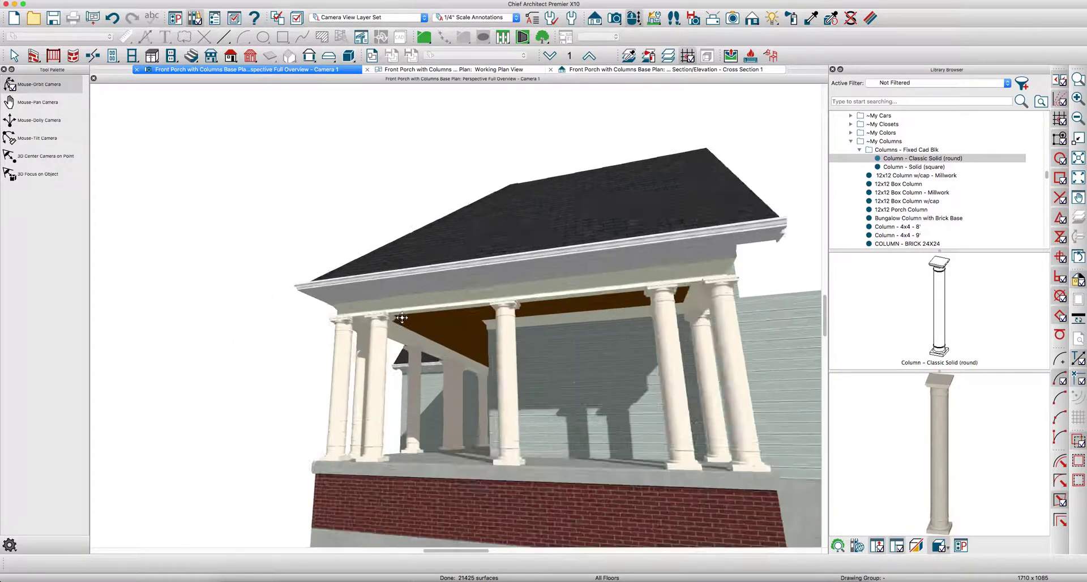
left_click_drag(411, 325, 513, 318)
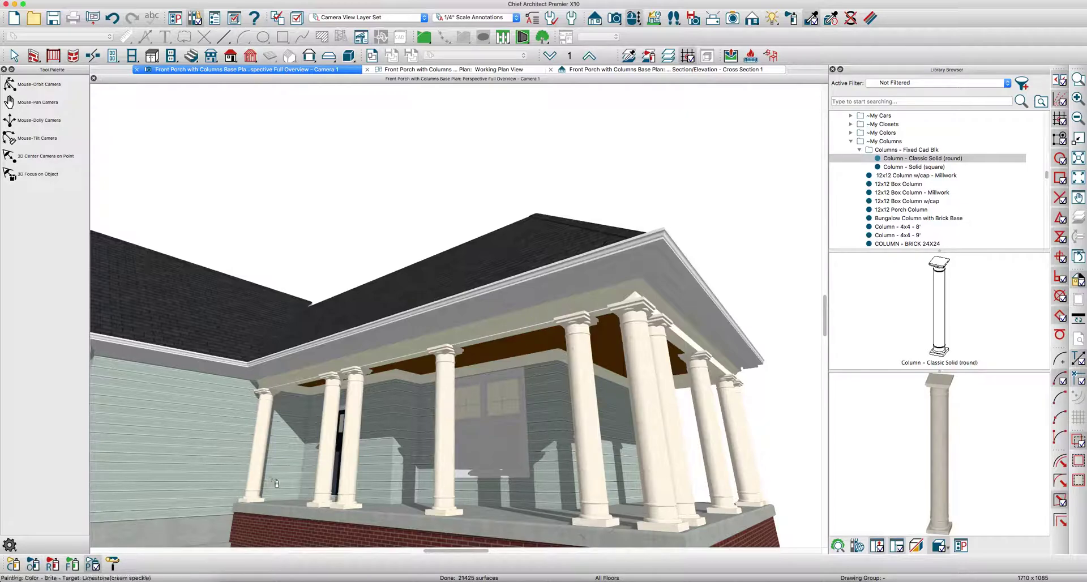
Paint the porch columns, beam and crown trim with the Color - Brite material and review the finished porch in 3D
left_click(322, 484)
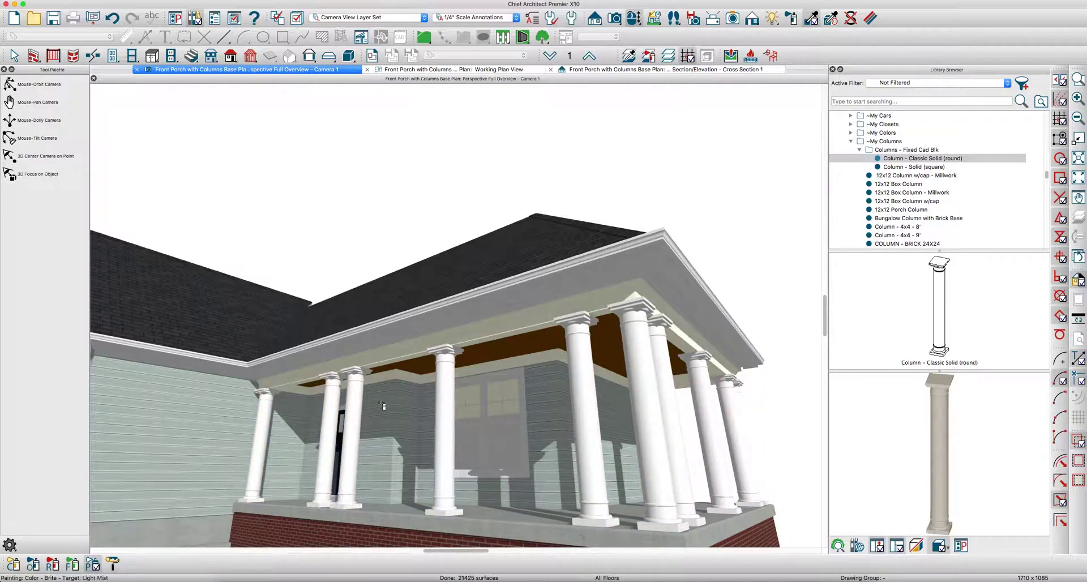
key("space")
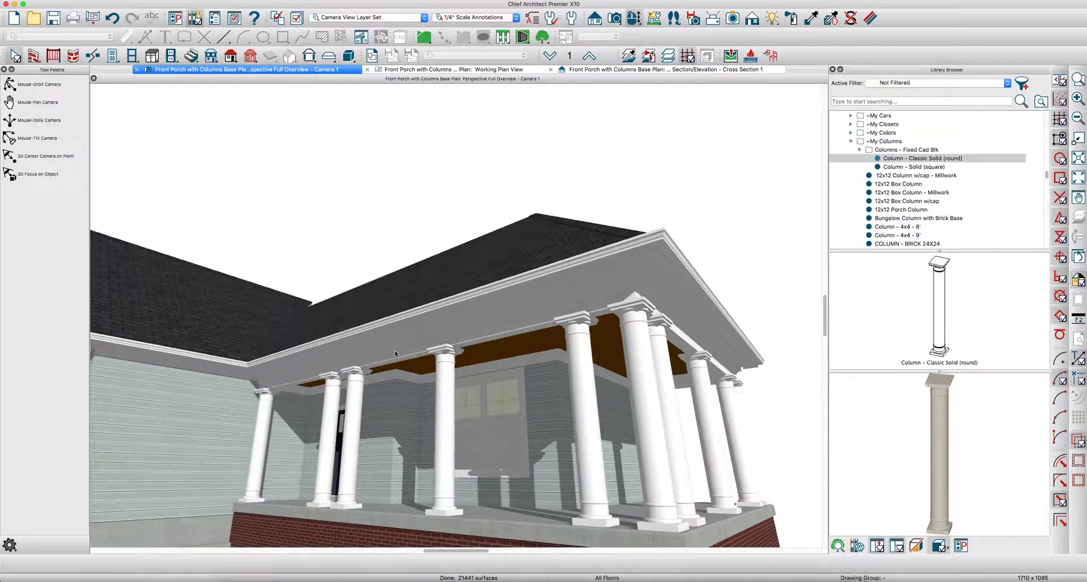
left_click_drag(395, 351, 522, 359)
middle_click_drag(522, 359, 522, 282)
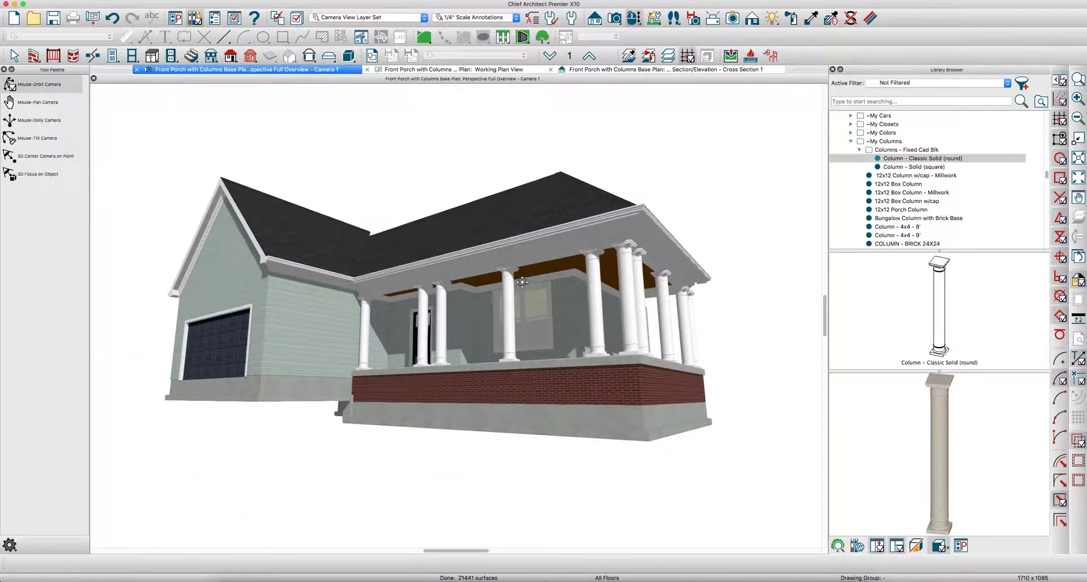